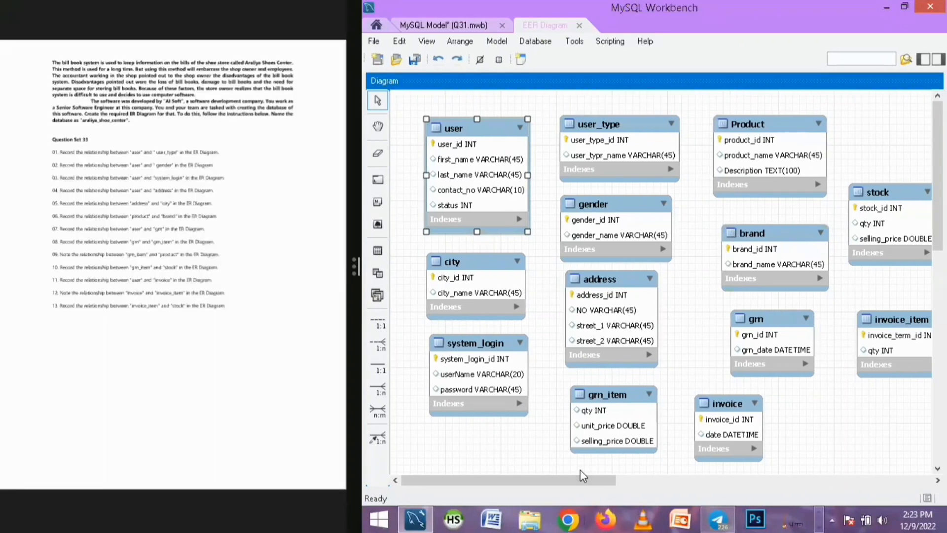
# Open the gender table's editor to inspect its columns, then close it
pyautogui.moveTo(528, 479)
pyautogui.mouseDown()
pyautogui.moveTo(641, 480)
pyautogui.moveTo(530, 491)
pyautogui.mouseUp()
pyautogui.doubleClick(613, 228)
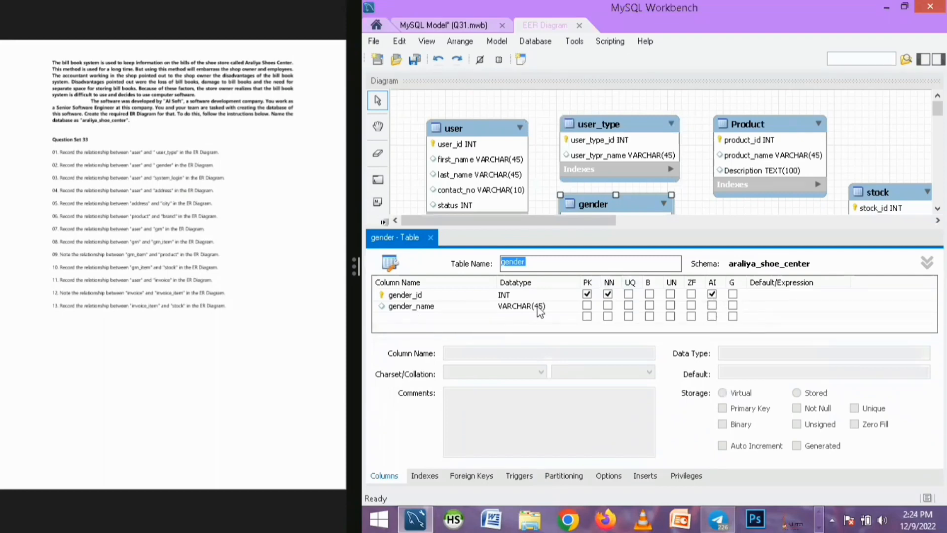
pyautogui.click(434, 247)
pyautogui.click(431, 238)
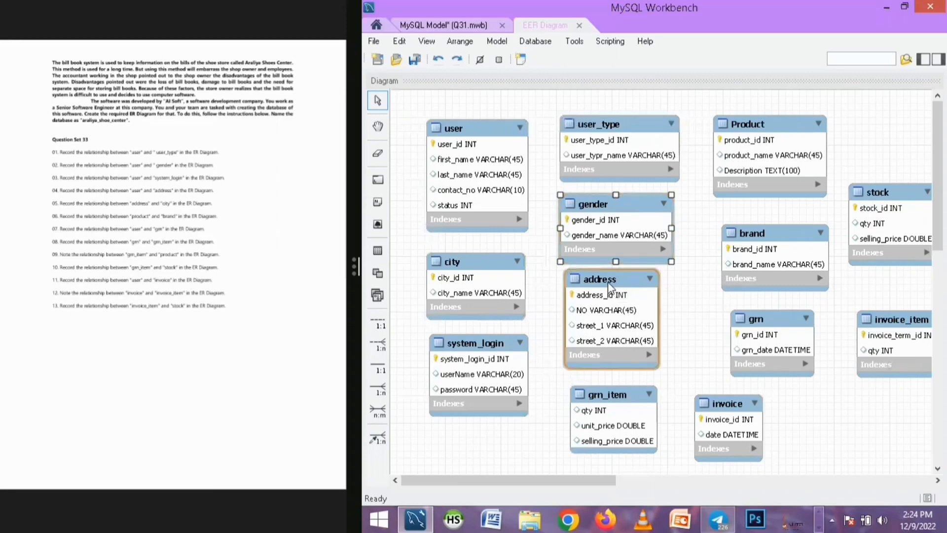
# Nudge the address table slightly down and to the right on the diagram
pyautogui.moveTo(613, 291); pyautogui.dragTo(618, 295)
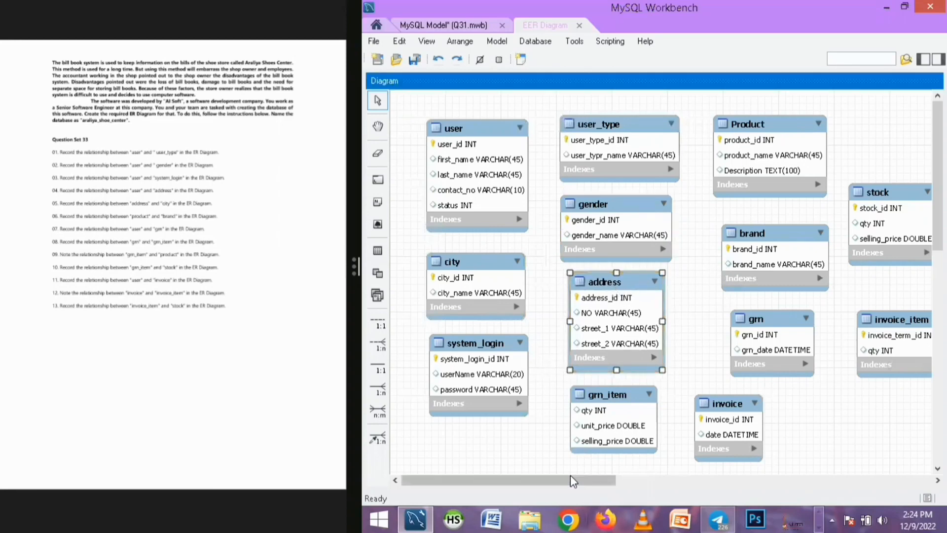
pyautogui.moveTo(571, 480)
pyautogui.mouseDown()
pyautogui.moveTo(623, 480)
pyautogui.moveTo(520, 479)
pyautogui.moveTo(697, 482)
pyautogui.moveTo(566, 482)
pyautogui.moveTo(574, 481)
pyautogui.mouseUp()
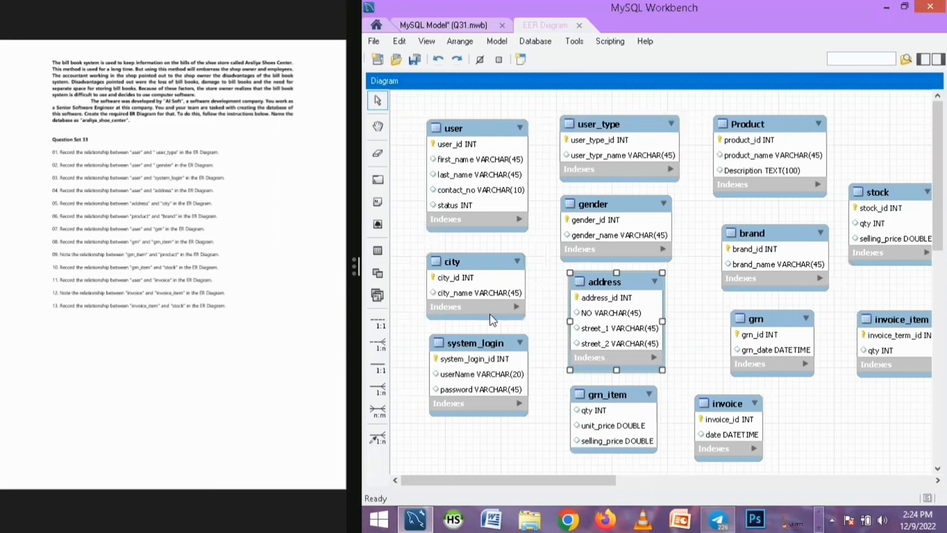
pyautogui.moveTo(533, 475); pyautogui.dragTo(541, 476)
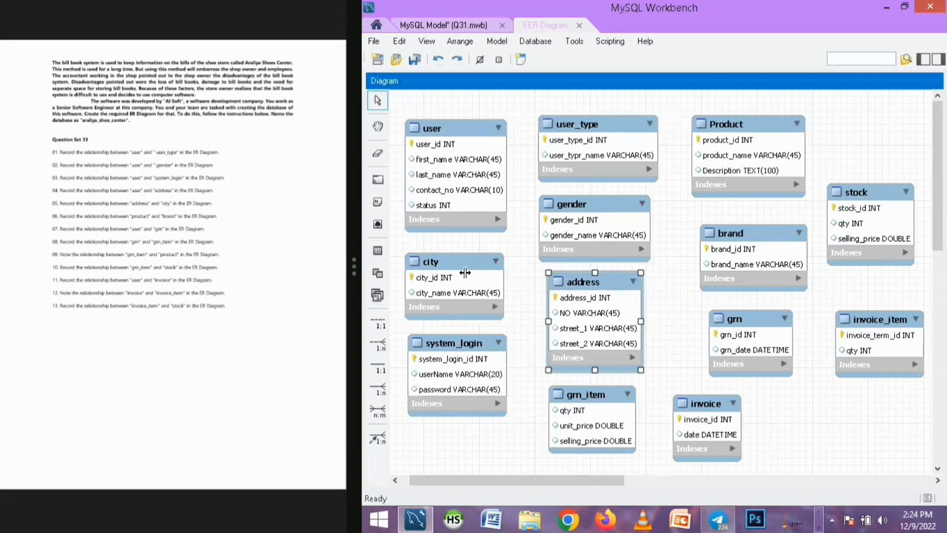
# Widen the question document to read the relationship instructions, then restore the original window split
pyautogui.moveTo(358, 271); pyautogui.dragTo(588, 282)
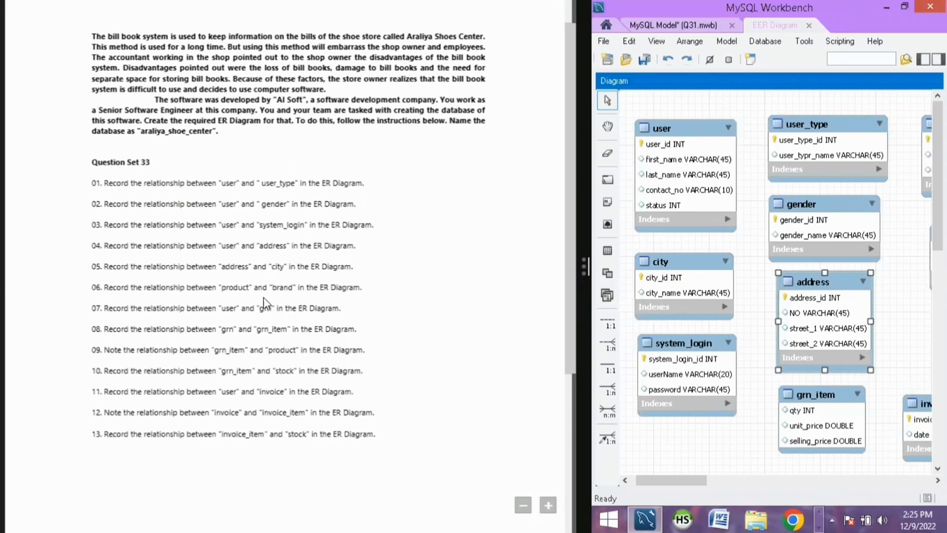
pyautogui.moveTo(359, 246); pyautogui.dragTo(93, 183)
pyautogui.click(436, 248)
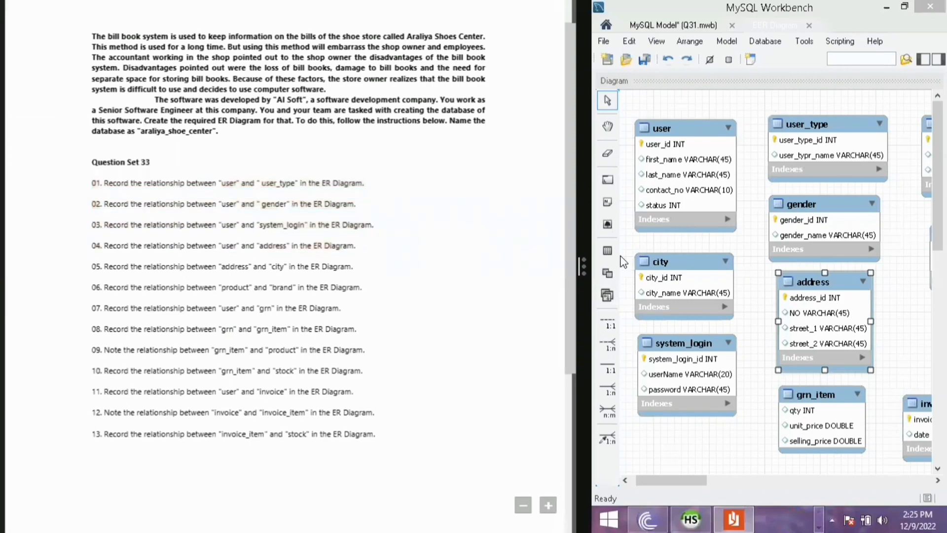
pyautogui.moveTo(577, 258); pyautogui.dragTo(351, 265)
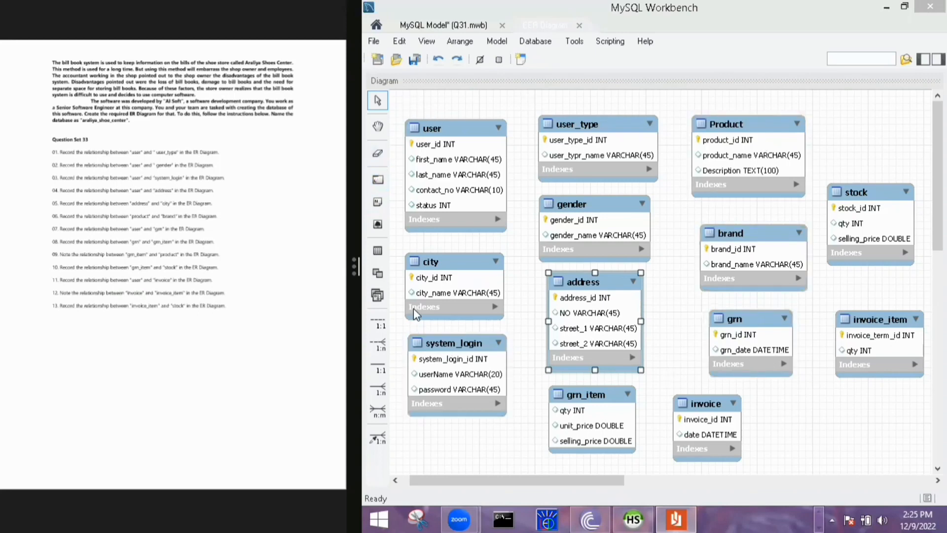
# Move the grn_item and Product tables over to the right edge of the diagram, beside stock and brand
pyautogui.click(376, 184)
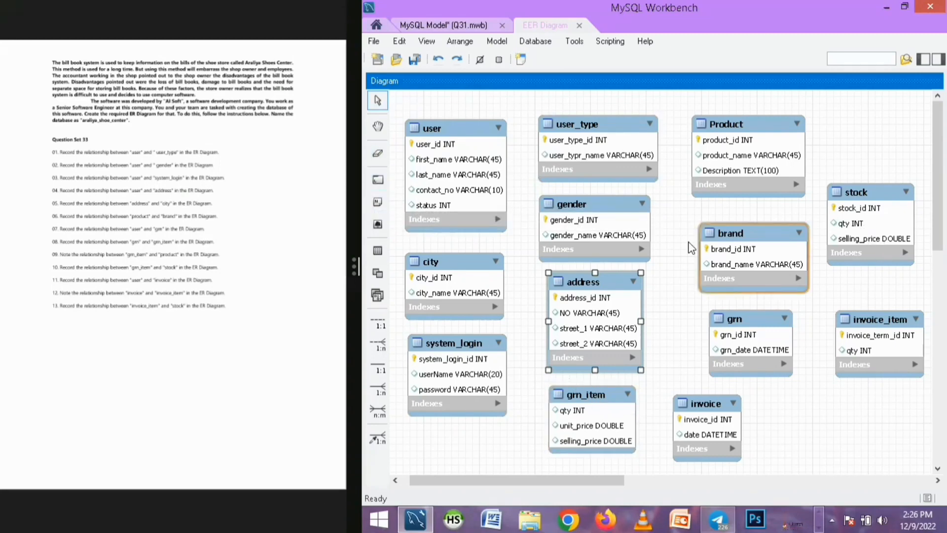
pyautogui.moveTo(585, 421); pyautogui.dragTo(861, 423)
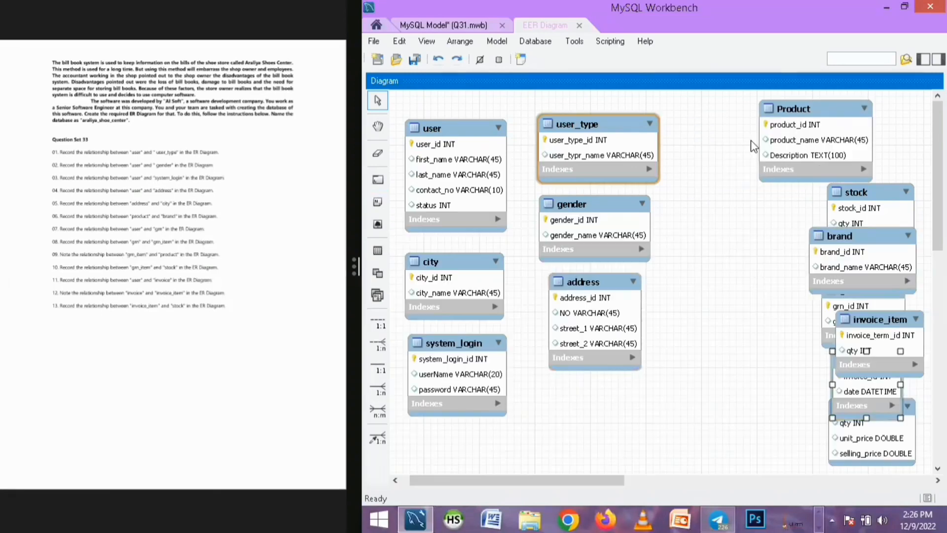
pyautogui.moveTo(782, 111); pyautogui.dragTo(828, 119)
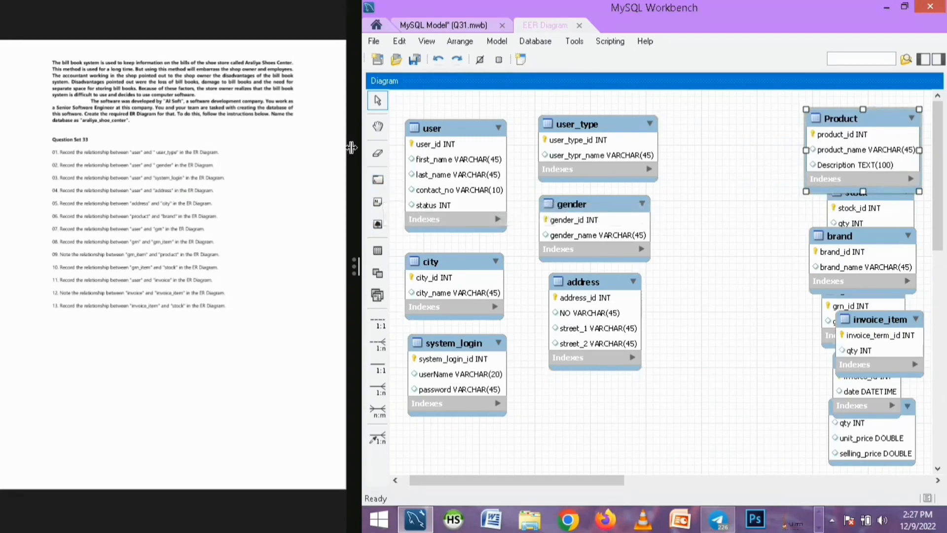
# Create a new layer enclosing the user, user_type, gender, city, address and system_login tables
pyautogui.click(379, 183)
pyautogui.click(376, 181)
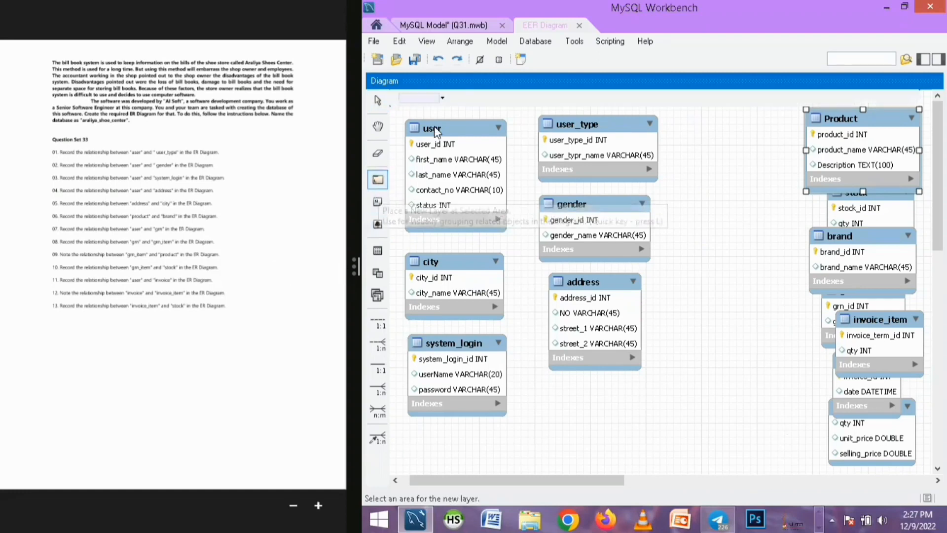
pyautogui.moveTo(397, 112); pyautogui.dragTo(669, 429)
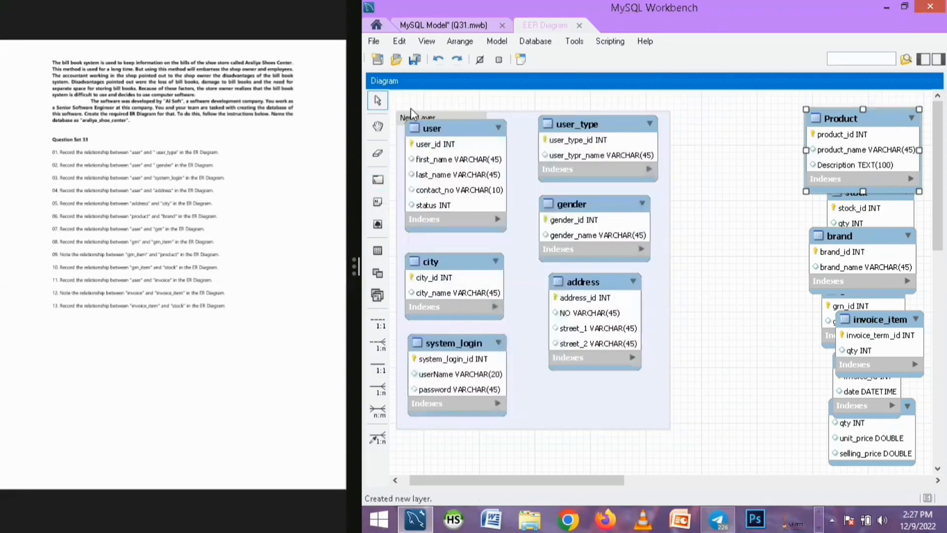
# Reposition the layer with its tables, and drag the address table out of the layer and back inside
pyautogui.moveTo(434, 123); pyautogui.dragTo(436, 135)
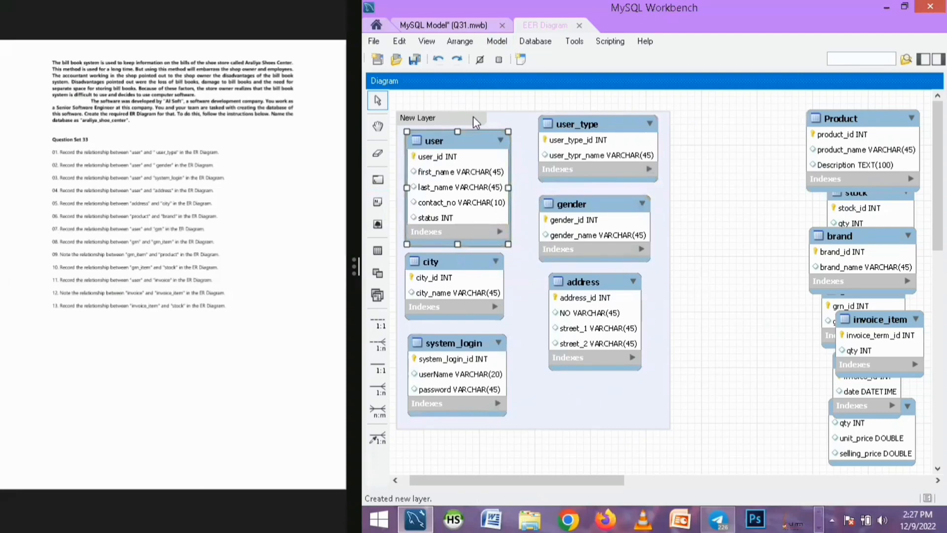
pyautogui.moveTo(486, 127); pyautogui.dragTo(547, 129)
pyautogui.moveTo(519, 168); pyautogui.dragTo(471, 117)
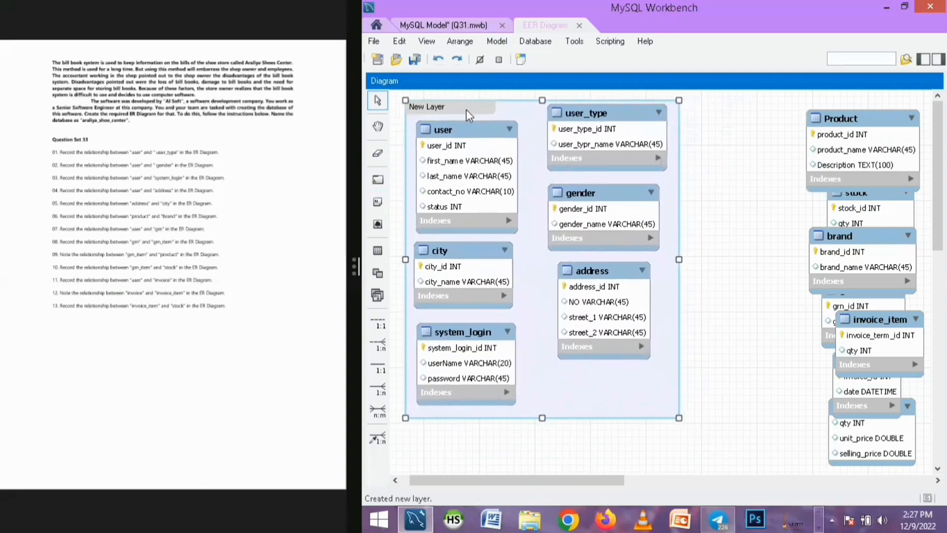
pyautogui.moveTo(585, 278); pyautogui.dragTo(730, 275)
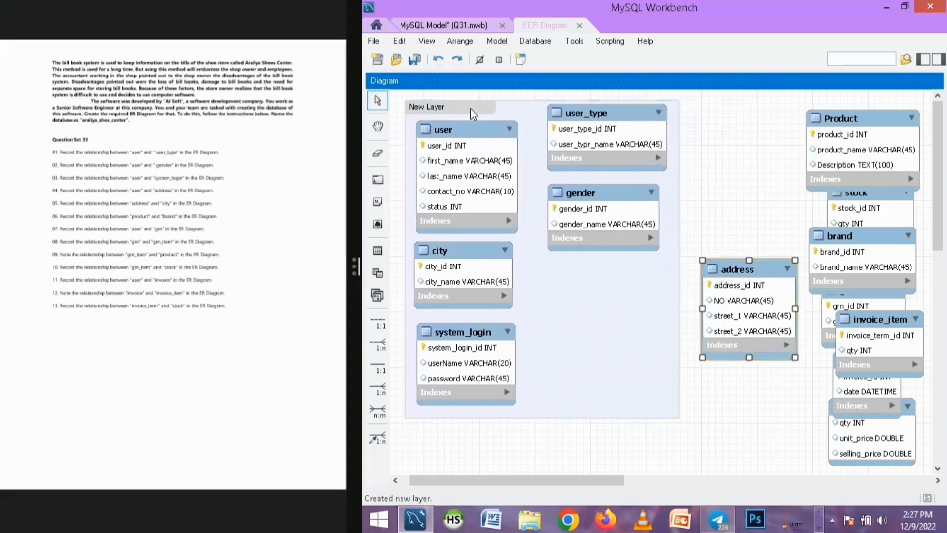
pyautogui.moveTo(473, 114)
pyautogui.mouseDown()
pyautogui.moveTo(496, 148)
pyautogui.moveTo(471, 120)
pyautogui.mouseUp()
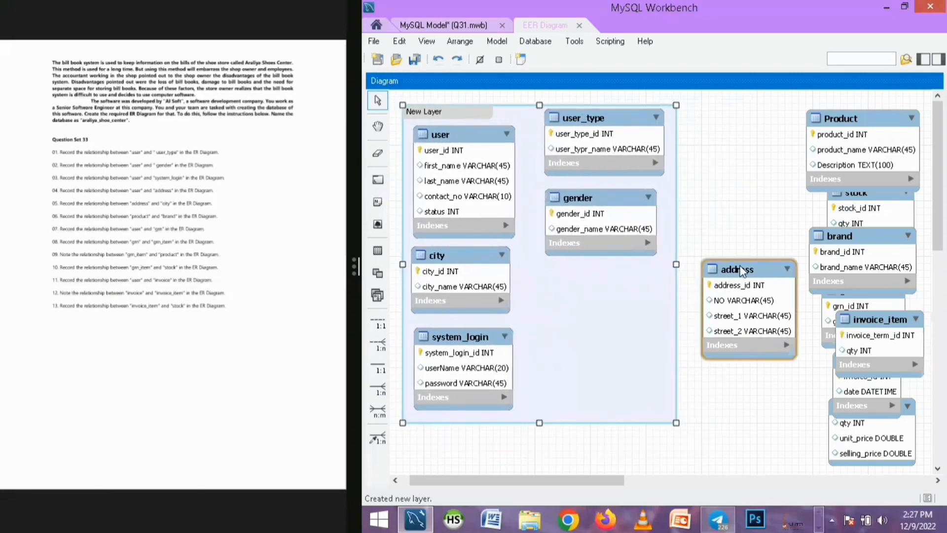
pyautogui.moveTo(742, 270); pyautogui.dragTo(591, 287)
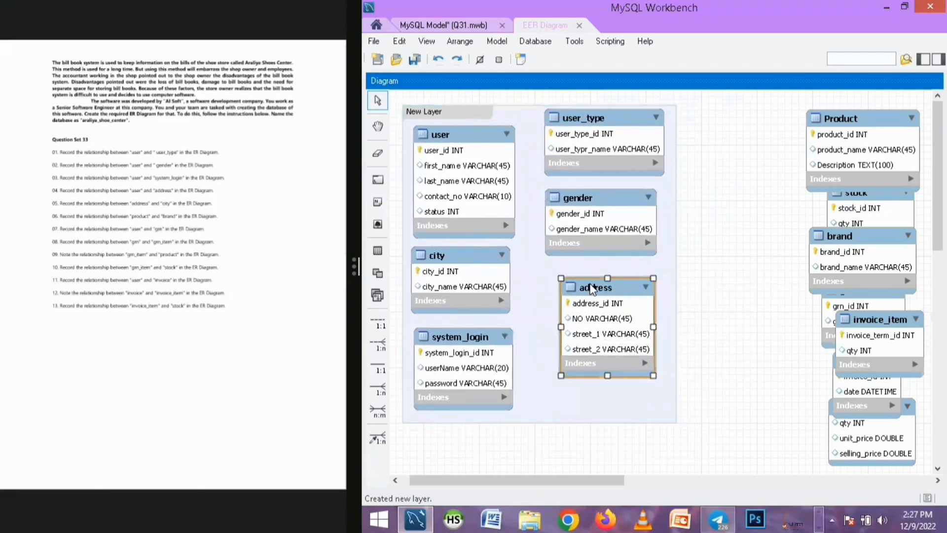
# Open the layer's properties and rename it to User Detail
pyautogui.click(457, 117)
pyautogui.doubleClick(439, 117)
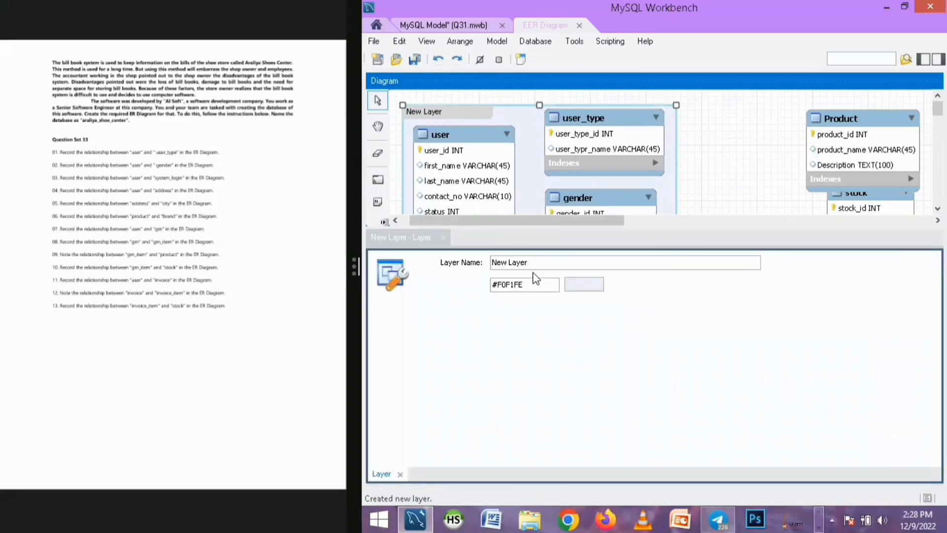
pyautogui.click(419, 274)
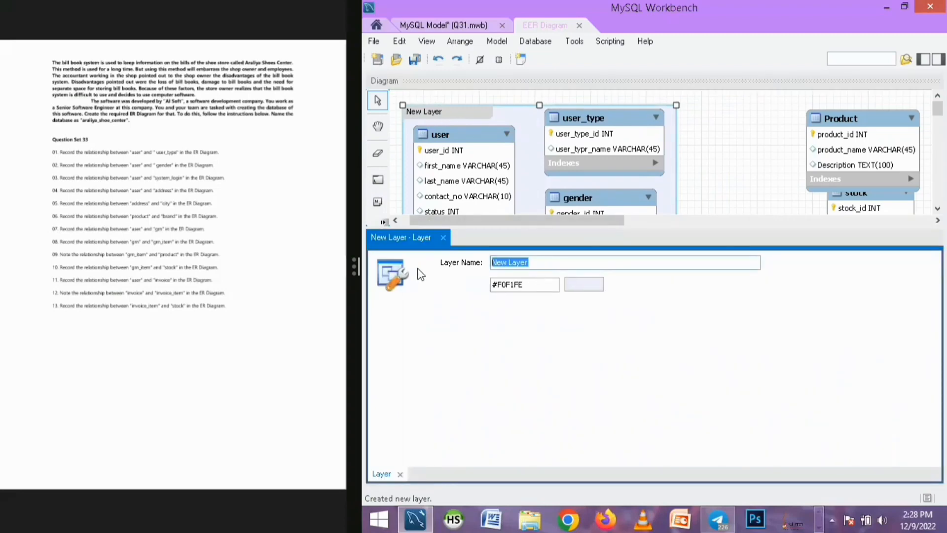
pyautogui.write('User ')
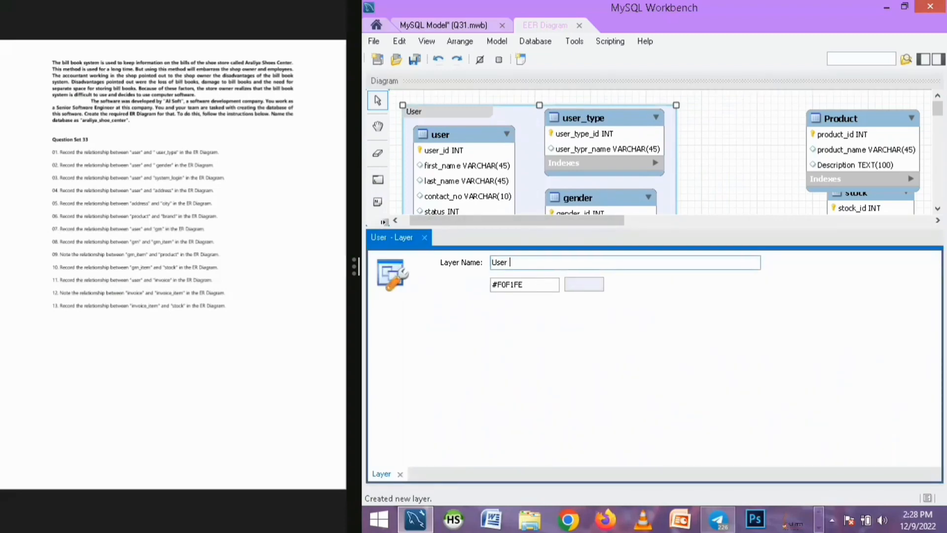
pyautogui.write('Detail')
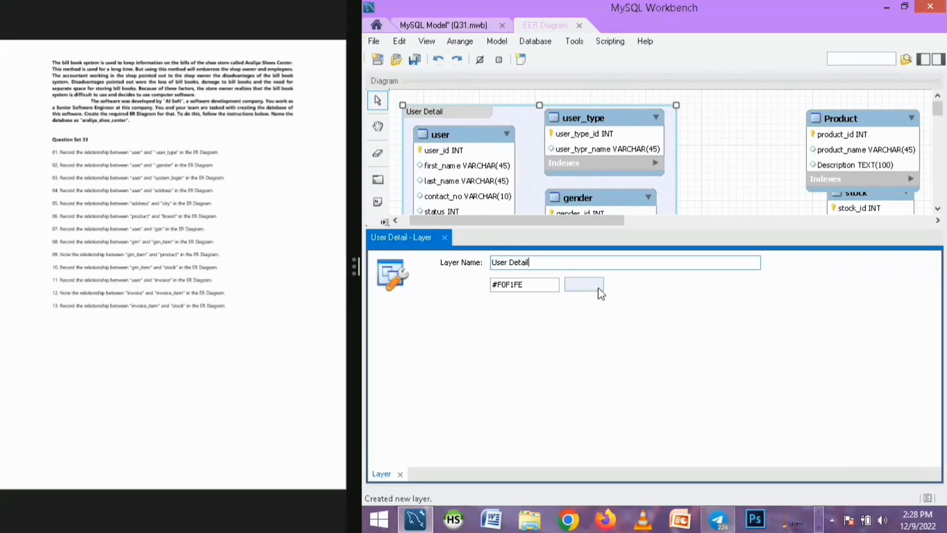
# Set the layer's colour to the blue-purple #8080c0 and close the layer editor
pyautogui.click(591, 293)
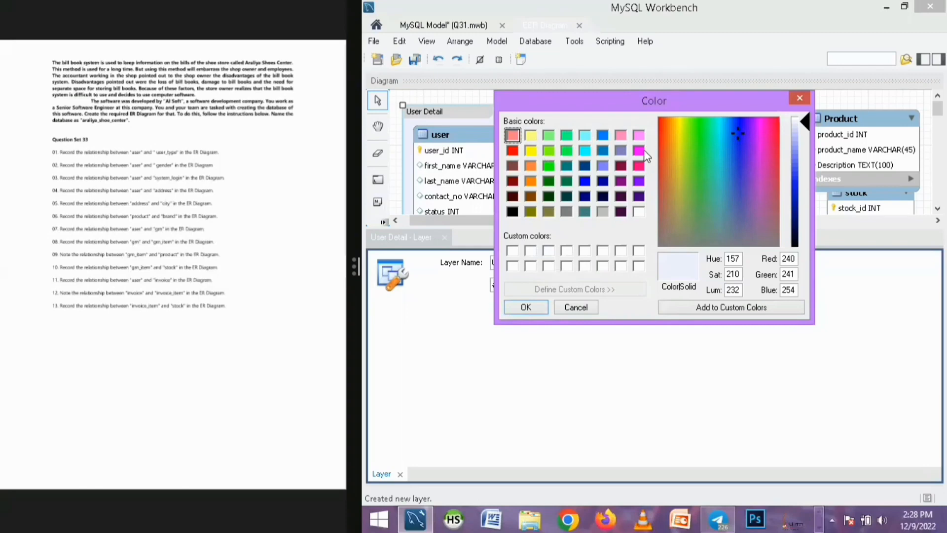
pyautogui.click(620, 149)
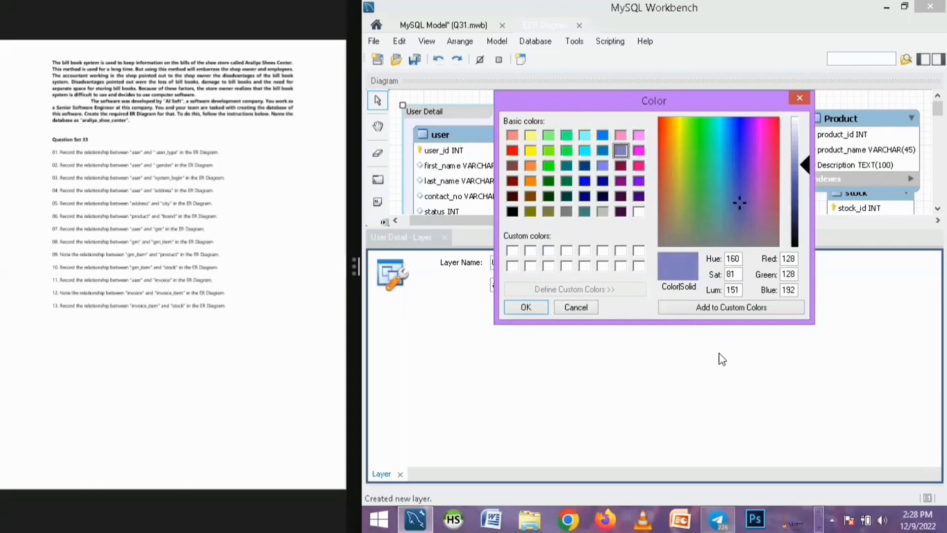
pyautogui.click(526, 307)
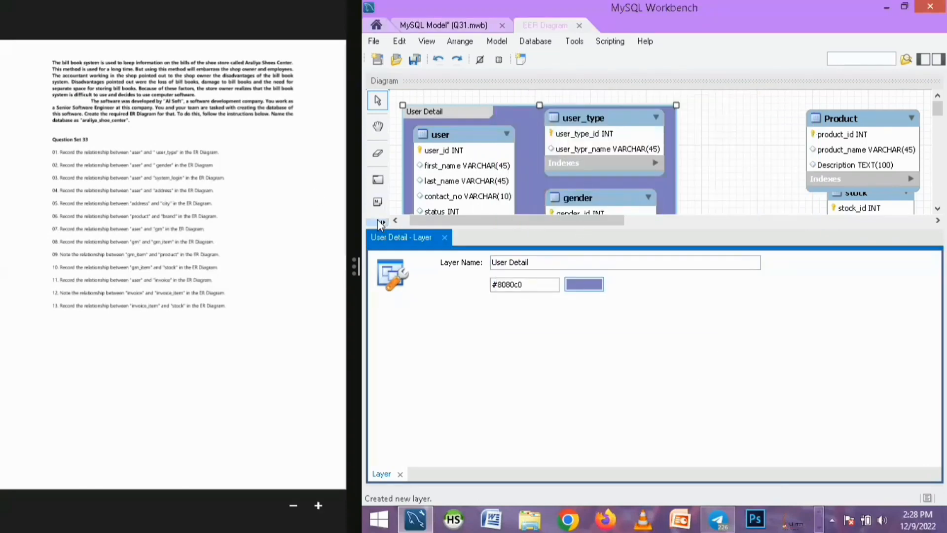
pyautogui.click(444, 238)
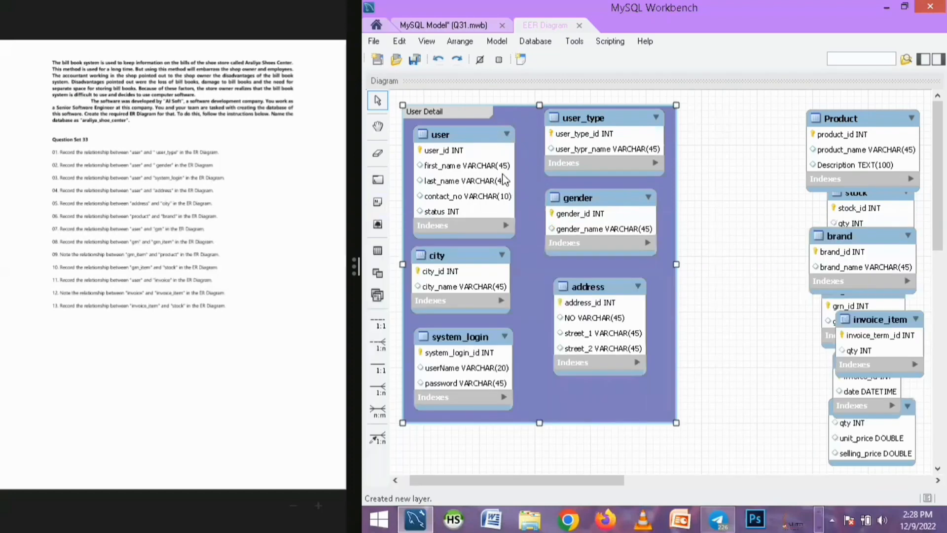
# Enlarge the User Detail layer and rearrange user_type and system_login inside it
pyautogui.click(452, 134)
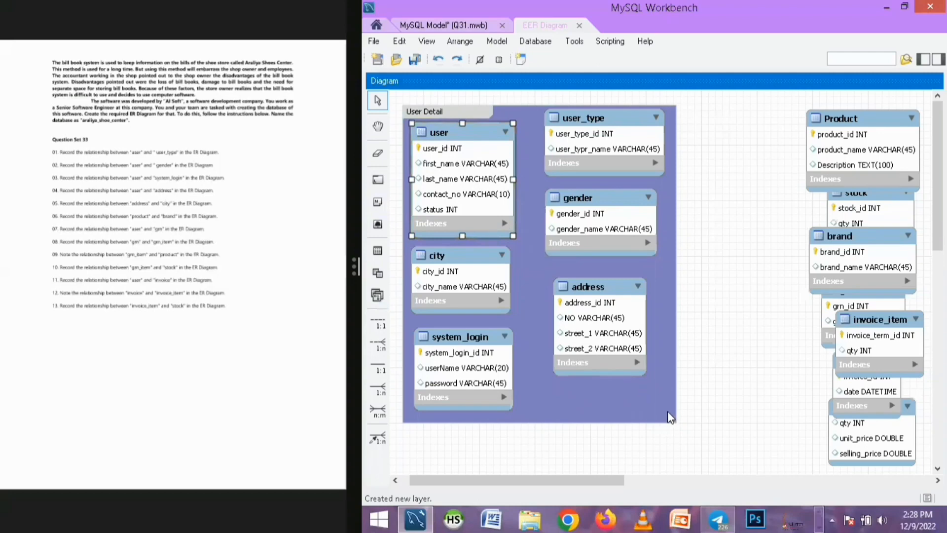
pyautogui.click(675, 424)
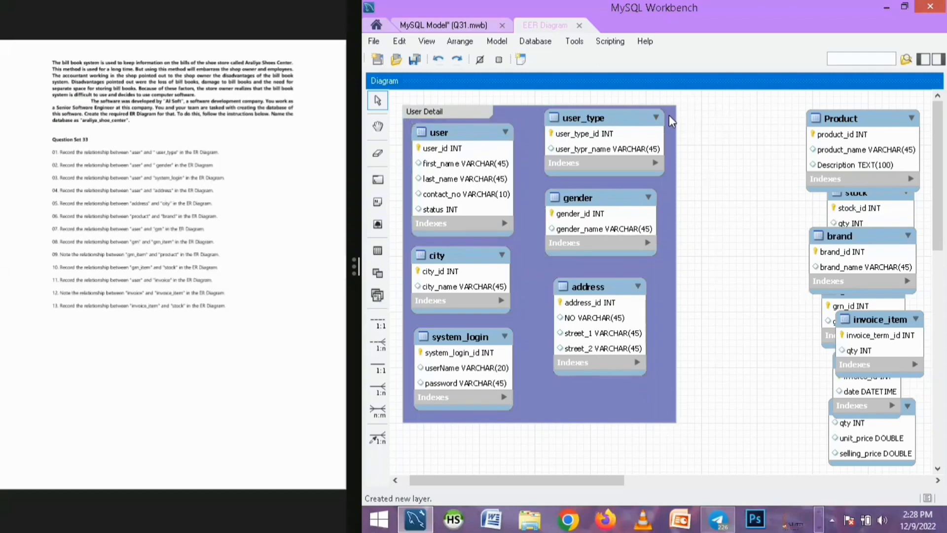
pyautogui.moveTo(599, 141); pyautogui.dragTo(593, 153)
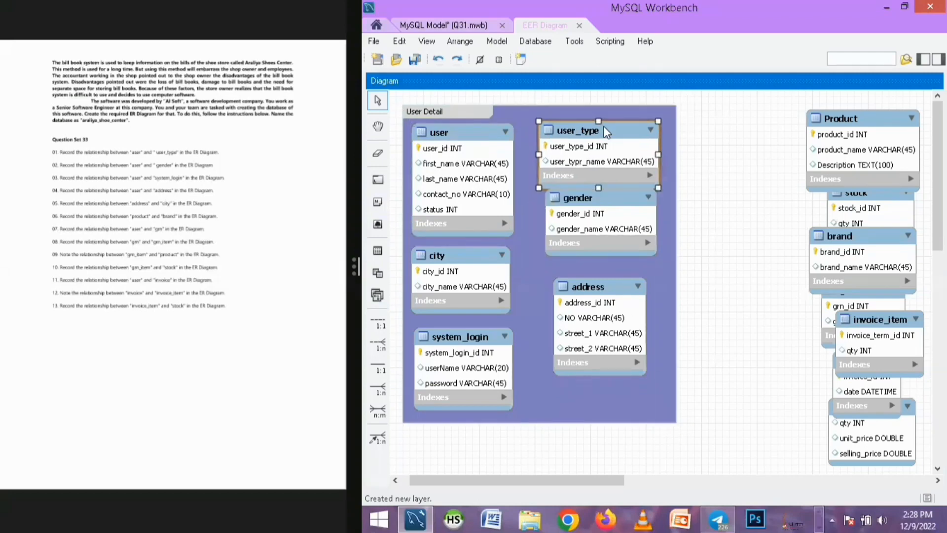
pyautogui.click(626, 111)
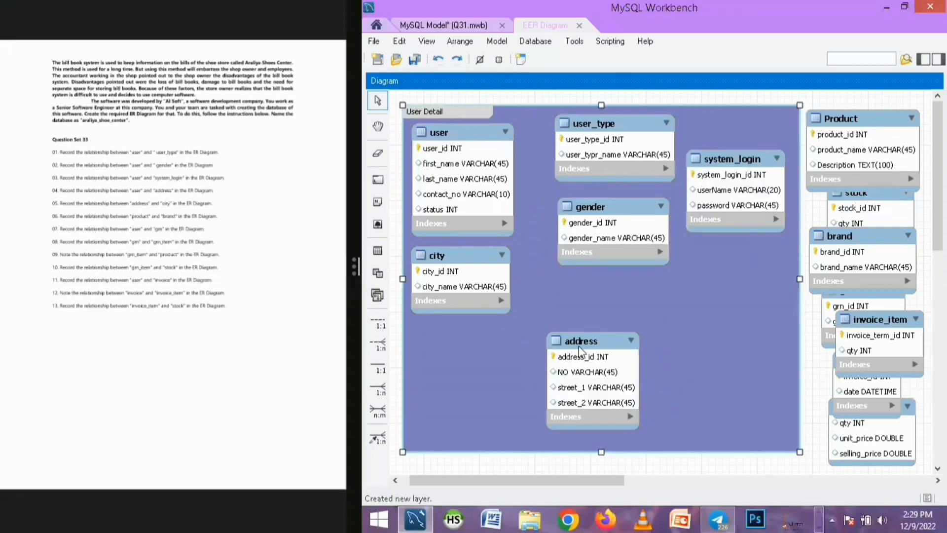
# Move the address table up and shrink the layer's bottom edge to fit its tables
pyautogui.moveTo(580, 351); pyautogui.dragTo(619, 310)
pyautogui.click(804, 442)
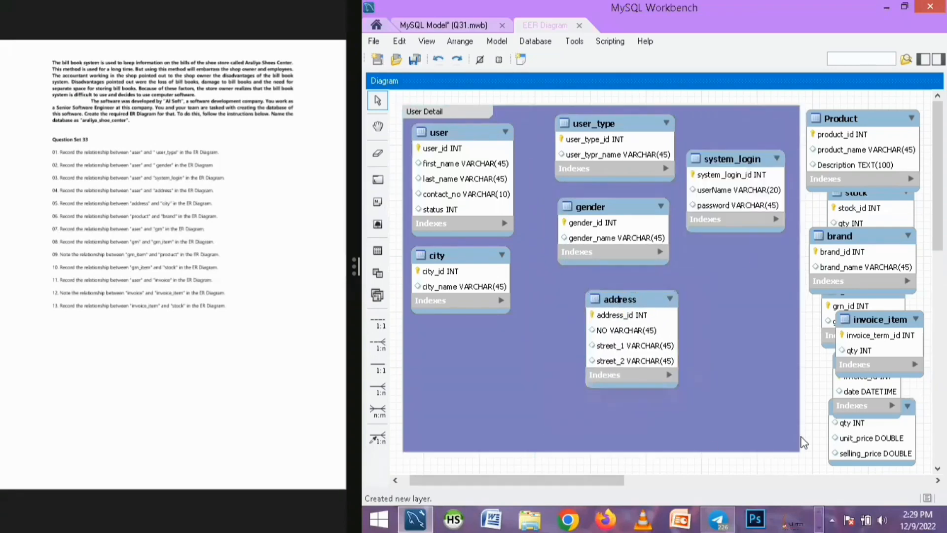
pyautogui.click(797, 449)
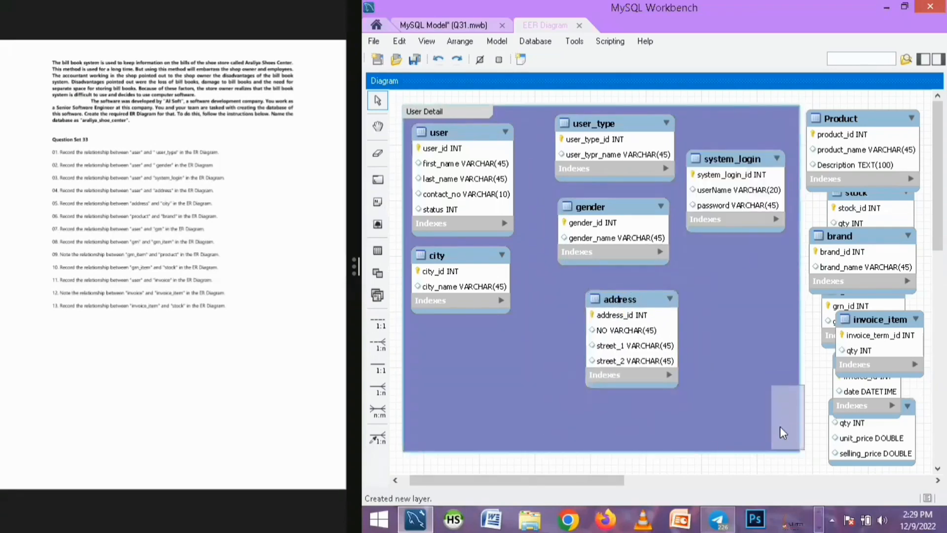
pyautogui.moveTo(789, 424); pyautogui.dragTo(801, 398)
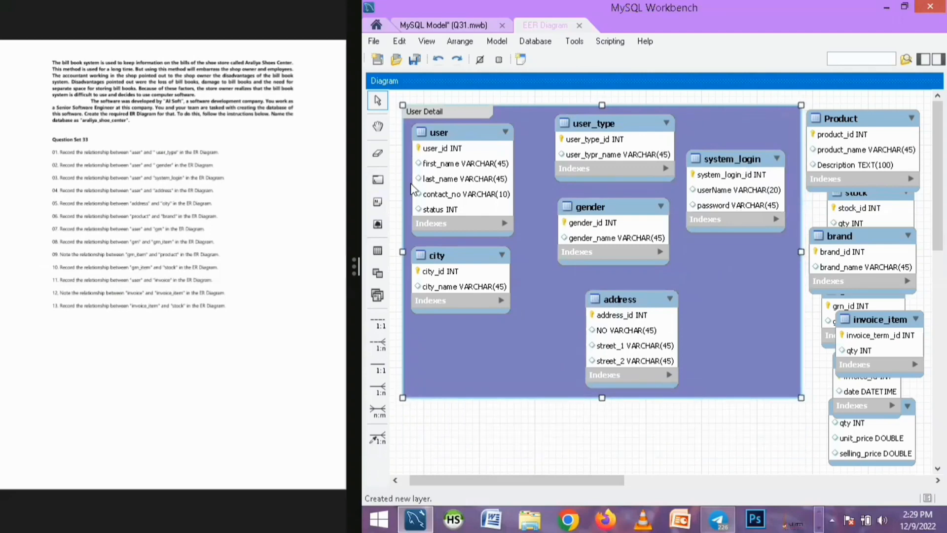
# Nudge the city and address tables into their final positions within the layer
pyautogui.moveTo(620, 303); pyautogui.dragTo(619, 292)
pyautogui.moveTo(427, 250); pyautogui.dragTo(443, 268)
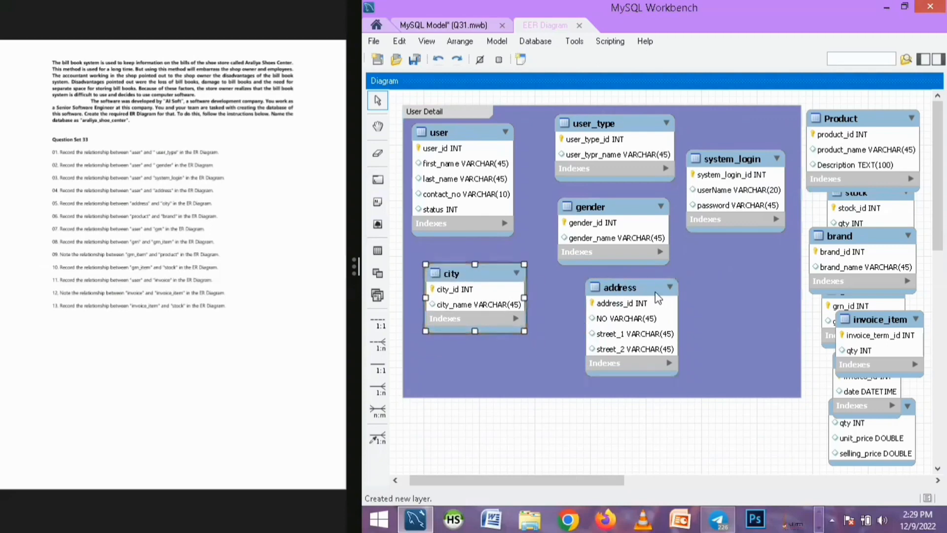
pyautogui.moveTo(635, 288); pyautogui.dragTo(637, 293)
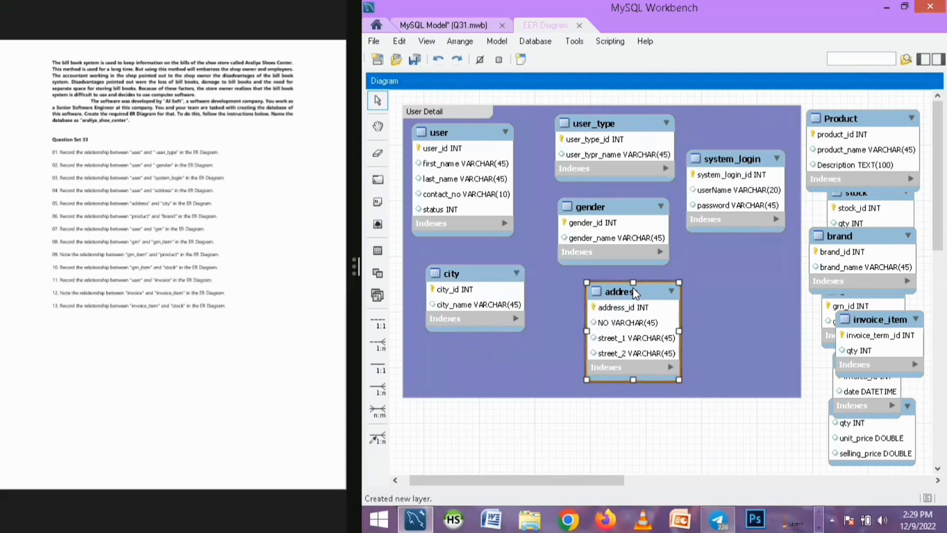
# Pull the overlapping Product, brand and stock tables apart, moving stock down below Product
pyautogui.click(650, 453)
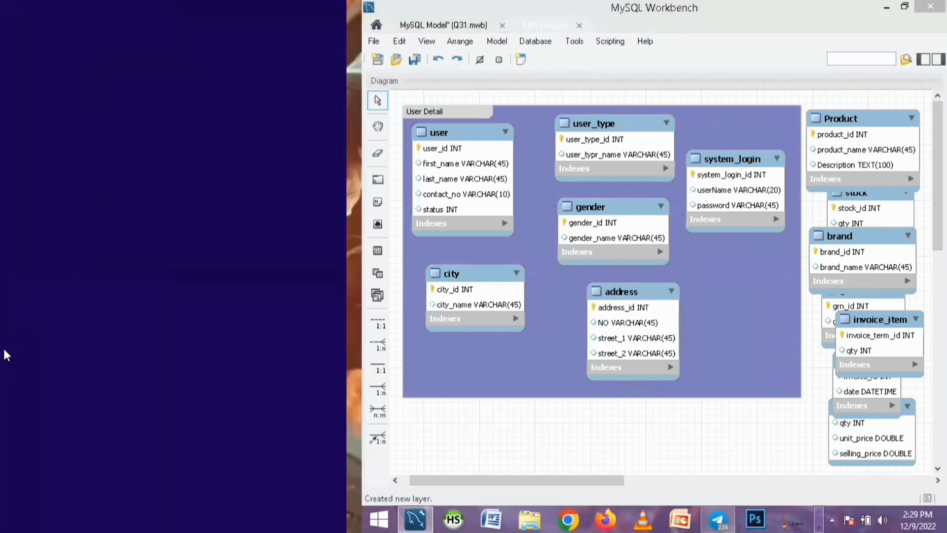
pyautogui.scroll(-3, 758, 399)
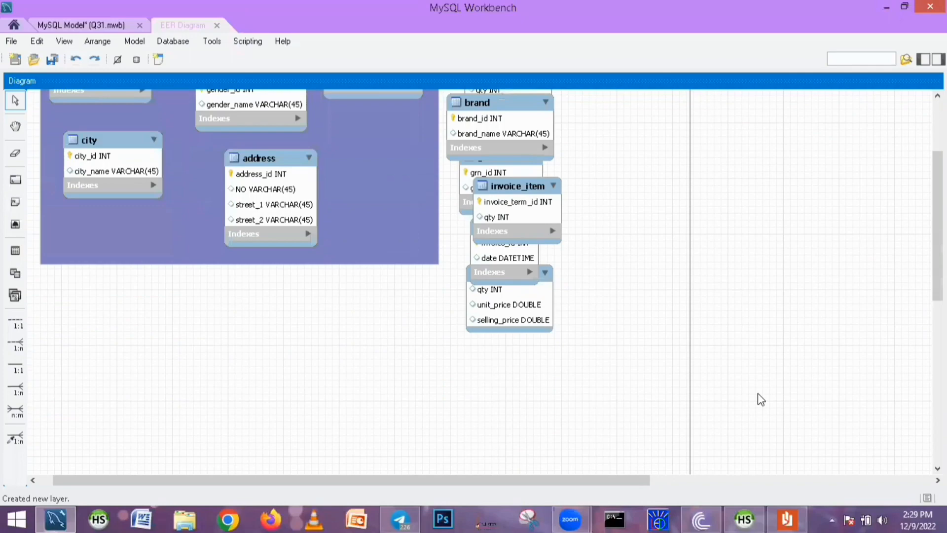
pyautogui.hscroll(-1, 271, 479)
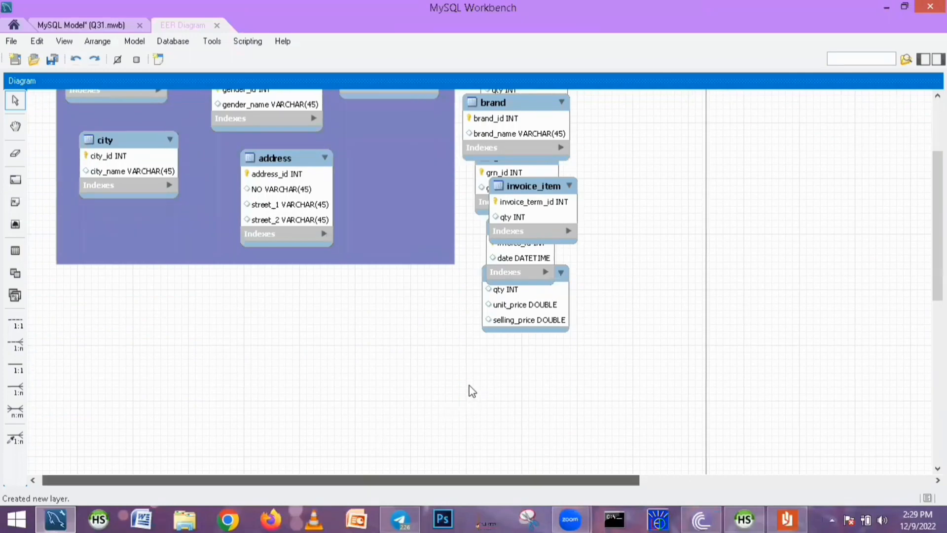
pyautogui.scroll(3, 469, 389)
pyautogui.moveTo(493, 121); pyautogui.dragTo(628, 119)
pyautogui.moveTo(491, 242); pyautogui.dragTo(784, 127)
pyautogui.moveTo(655, 129); pyautogui.dragTo(656, 148)
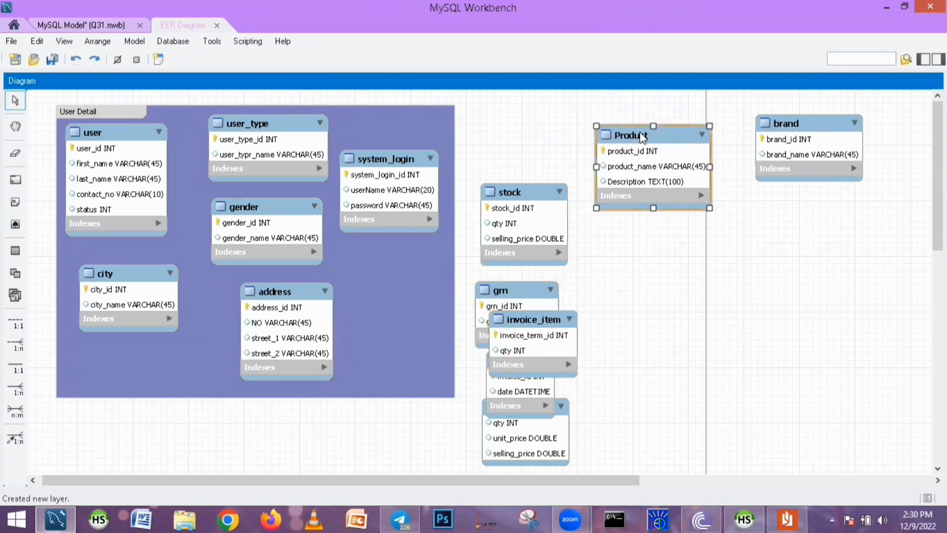
pyautogui.moveTo(645, 126); pyautogui.dragTo(651, 119)
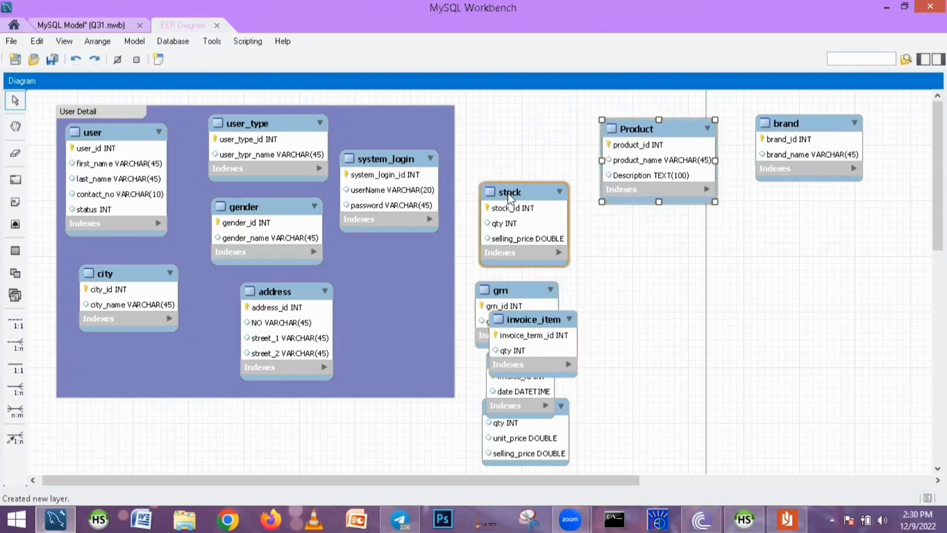
pyautogui.moveTo(523, 192); pyautogui.dragTo(638, 366)
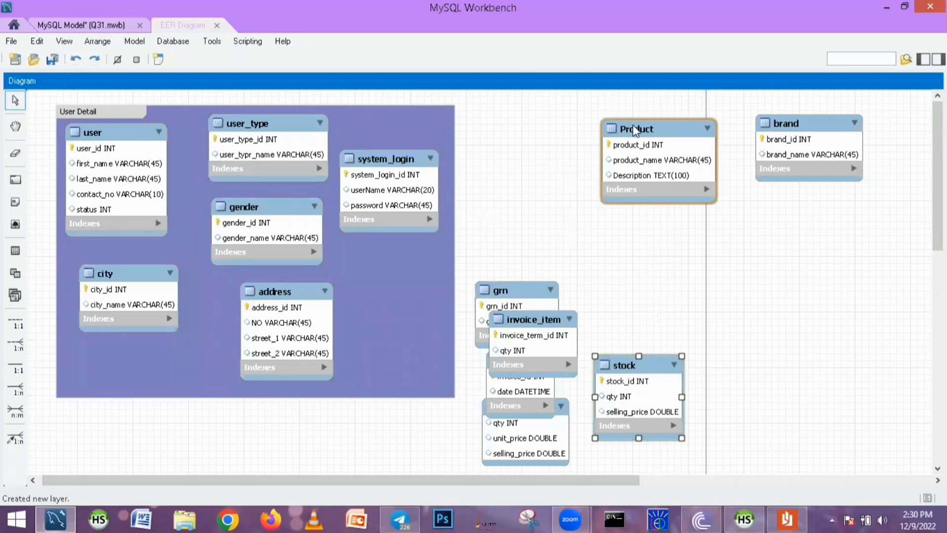
# Place the Product and brand tables side by side just right of the User Detail layer
pyautogui.moveTo(606, 131); pyautogui.dragTo(489, 126)
pyautogui.moveTo(809, 125); pyautogui.dragTo(694, 115)
pyautogui.moveTo(542, 121); pyautogui.dragTo(540, 151)
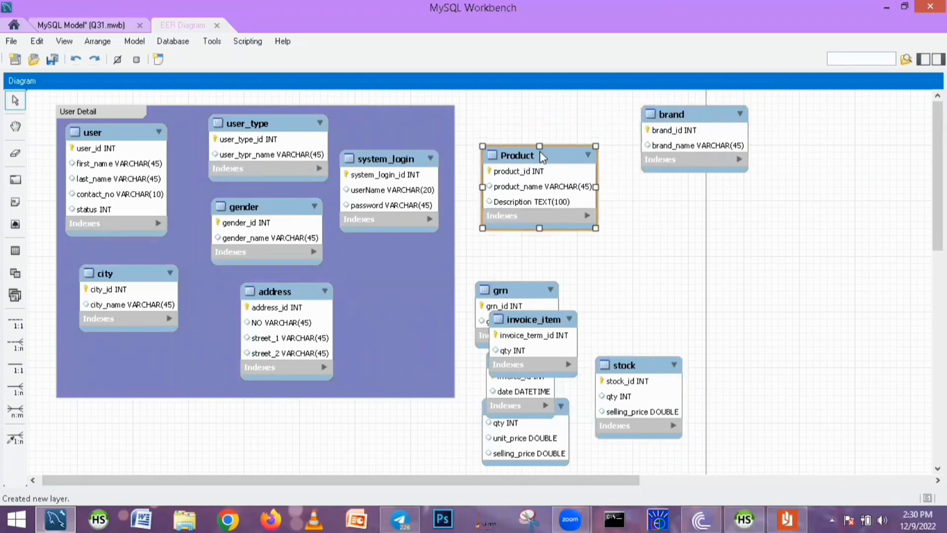
pyautogui.moveTo(682, 116); pyautogui.dragTo(679, 130)
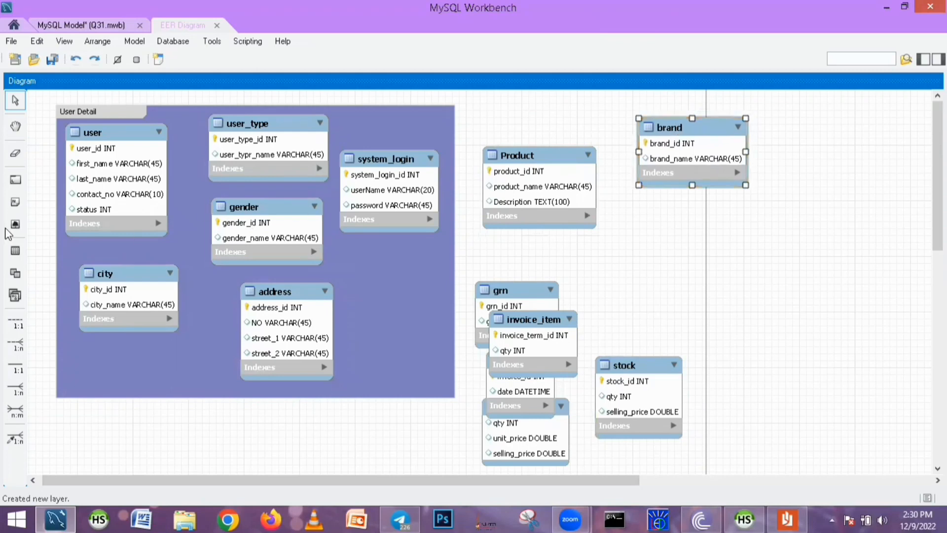
# Draw a new layer enclosing the Product and brand tables
pyautogui.click(15, 180)
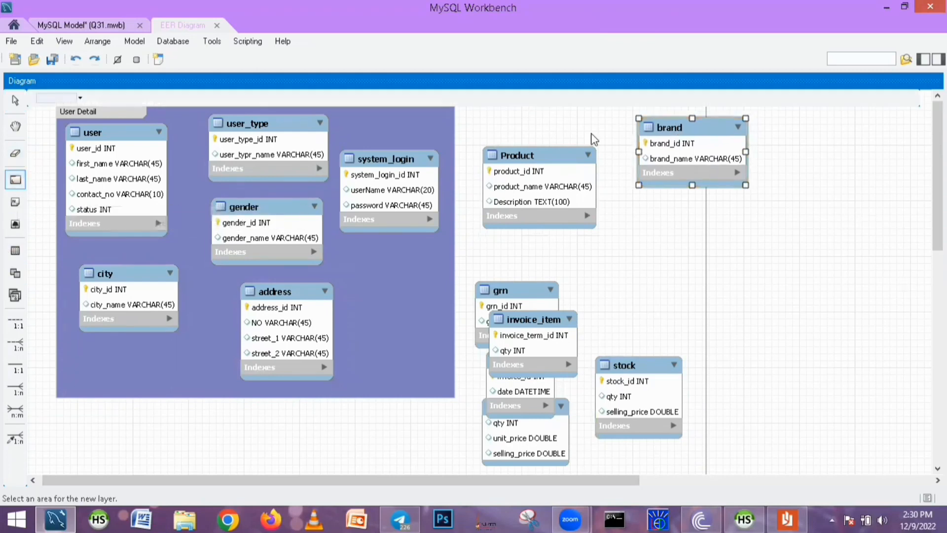
pyautogui.moveTo(465, 113); pyautogui.dragTo(802, 244)
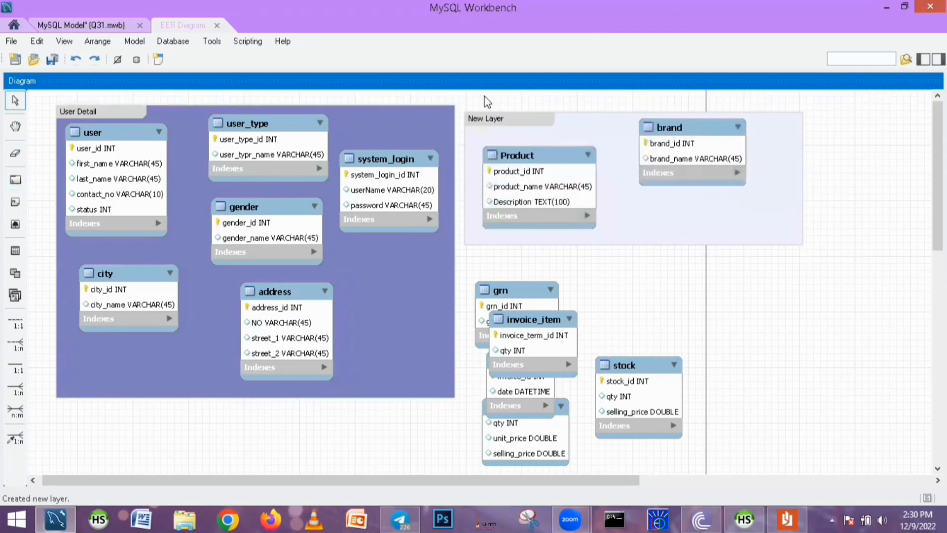
# Rename the new layer to Product Details
pyautogui.doubleClick(502, 128)
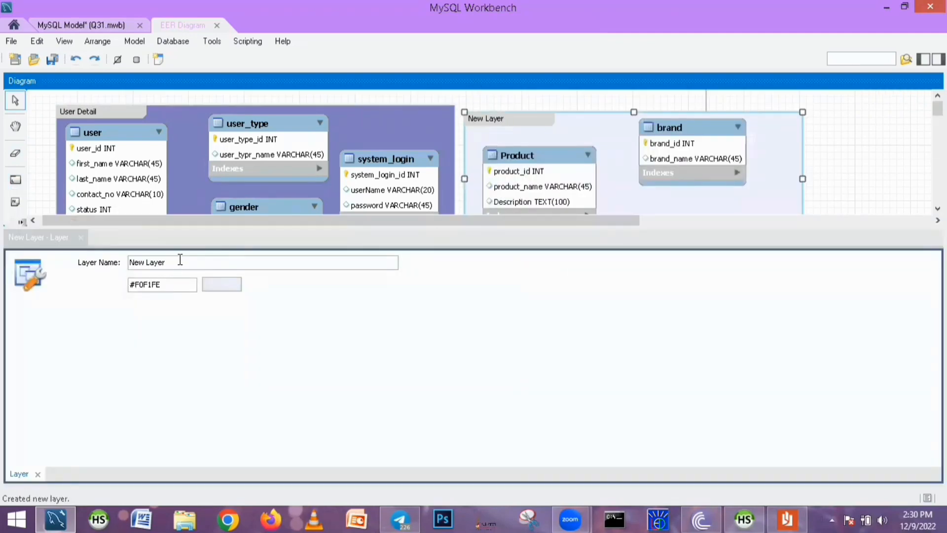
pyautogui.write('P')
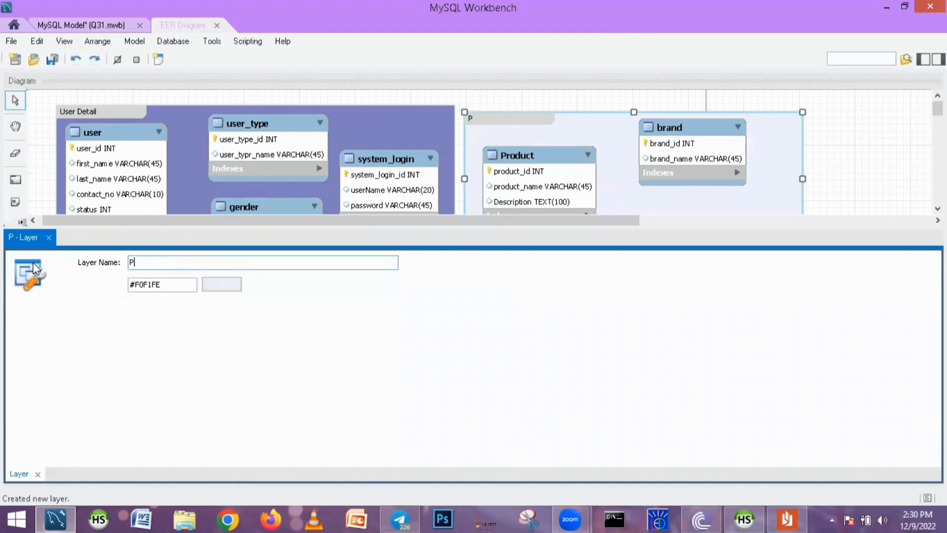
pyautogui.write('roduct')
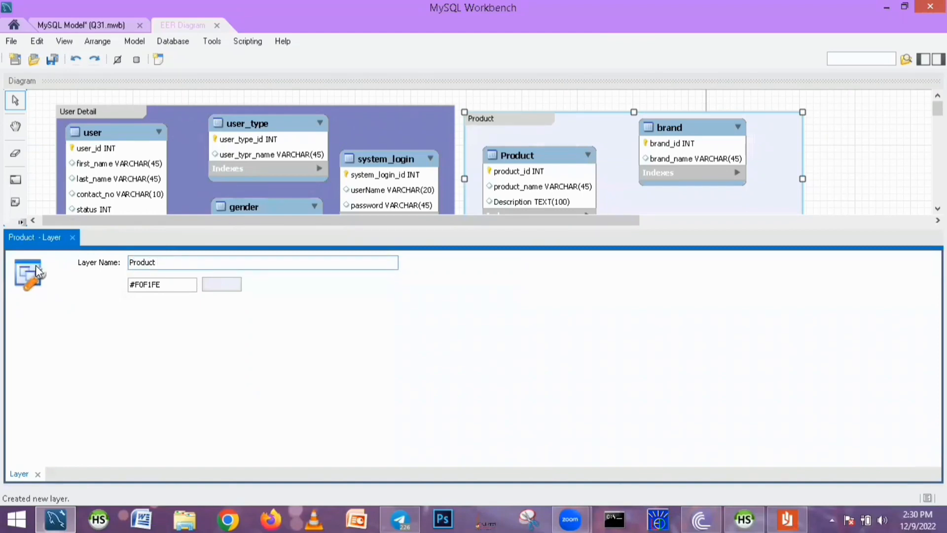
pyautogui.write(' Details')
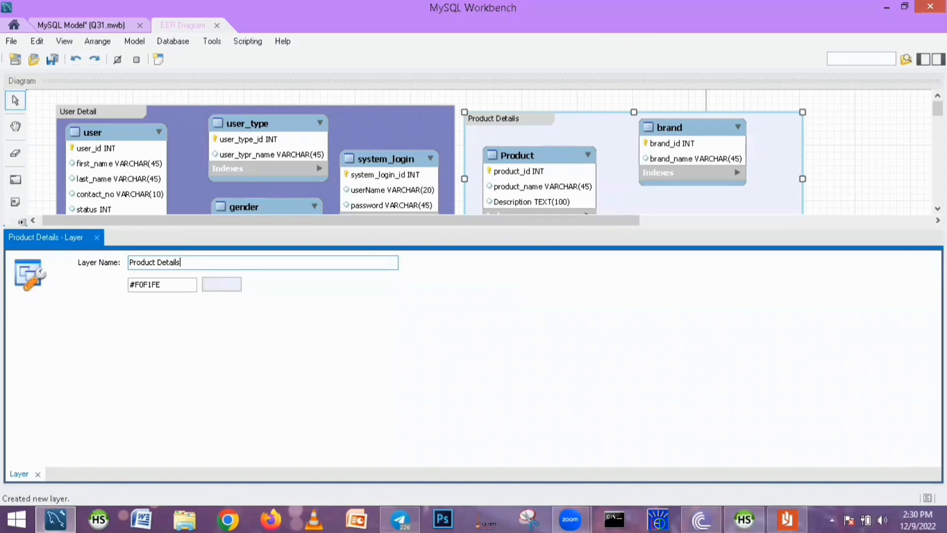
# Set the Product Details layer colour to salmon #ff8080 and close the layer editor
pyautogui.click(236, 284)
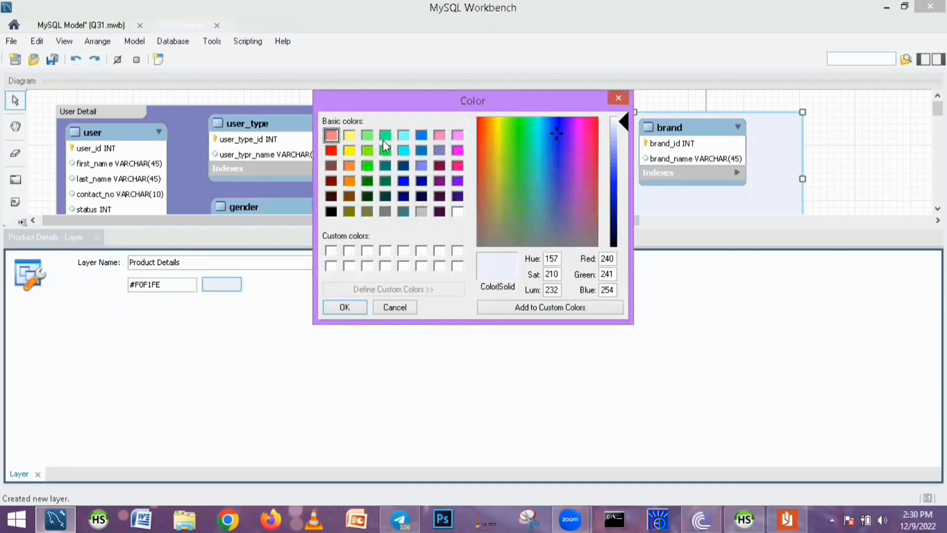
pyautogui.click(330, 137)
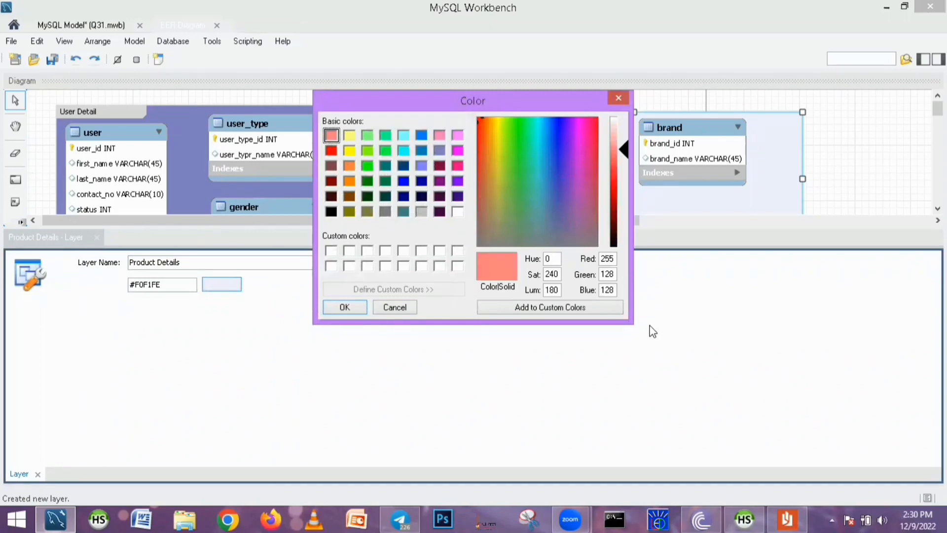
pyautogui.click(340, 307)
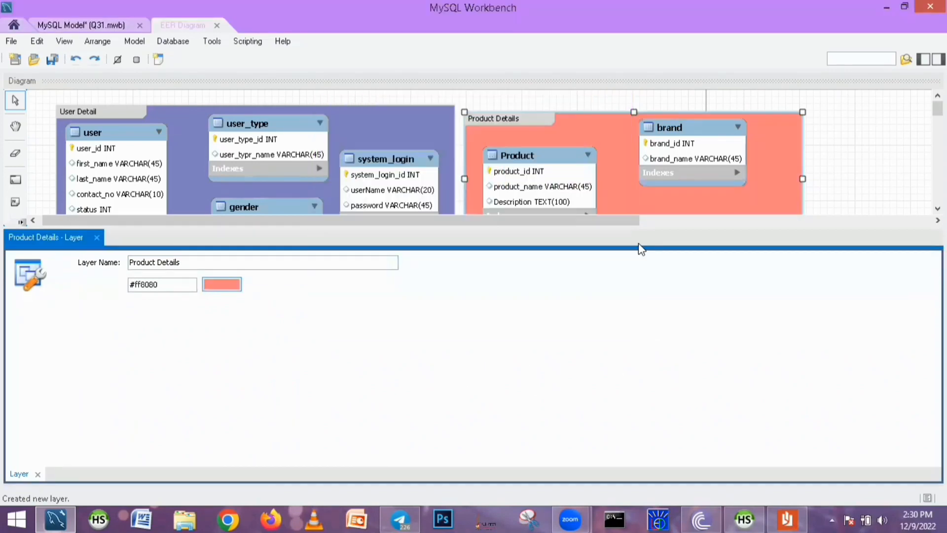
pyautogui.click(97, 238)
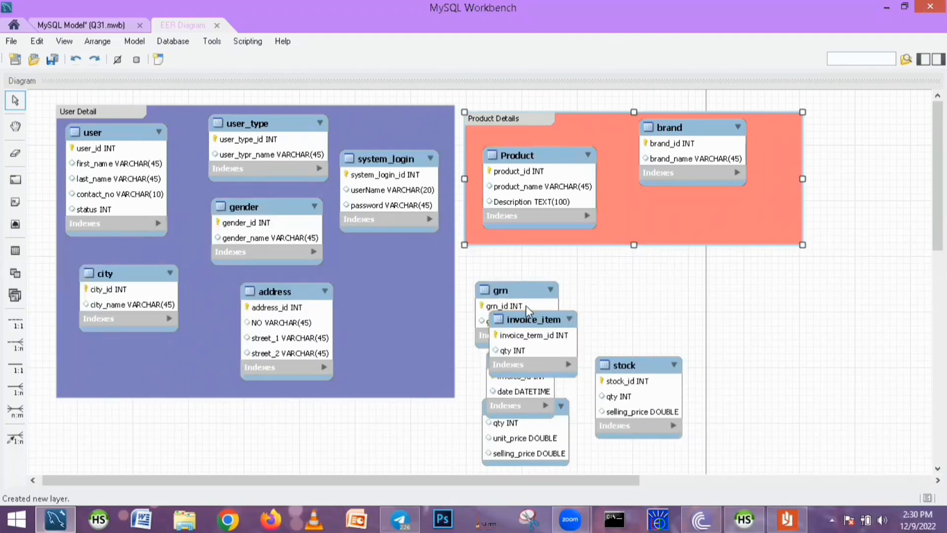
# Separate invoice_item from the stacked grn and invoice tables and move the stock table off to the right
pyautogui.moveTo(526, 315); pyautogui.dragTo(766, 279)
pyautogui.click(632, 369)
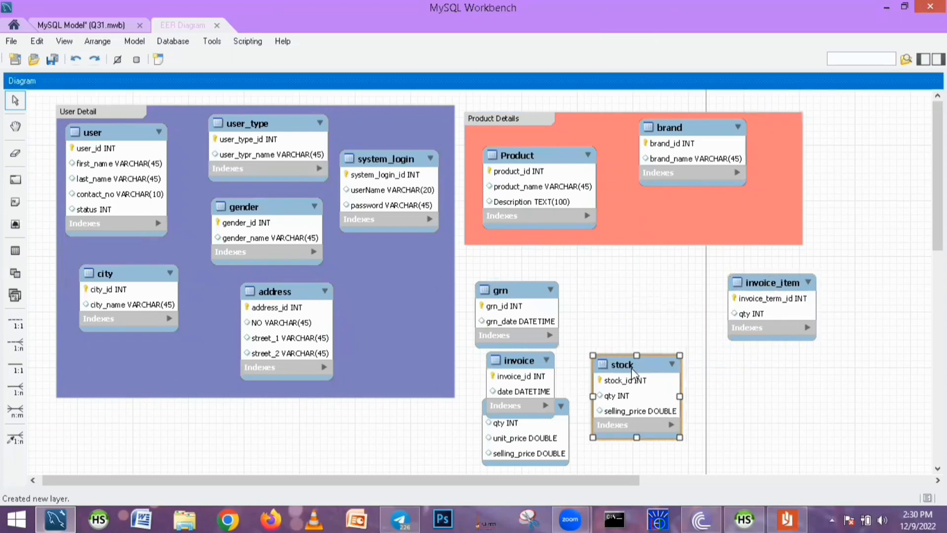
pyautogui.moveTo(632, 368); pyautogui.dragTo(869, 270)
pyautogui.moveTo(750, 306); pyautogui.dragTo(631, 380)
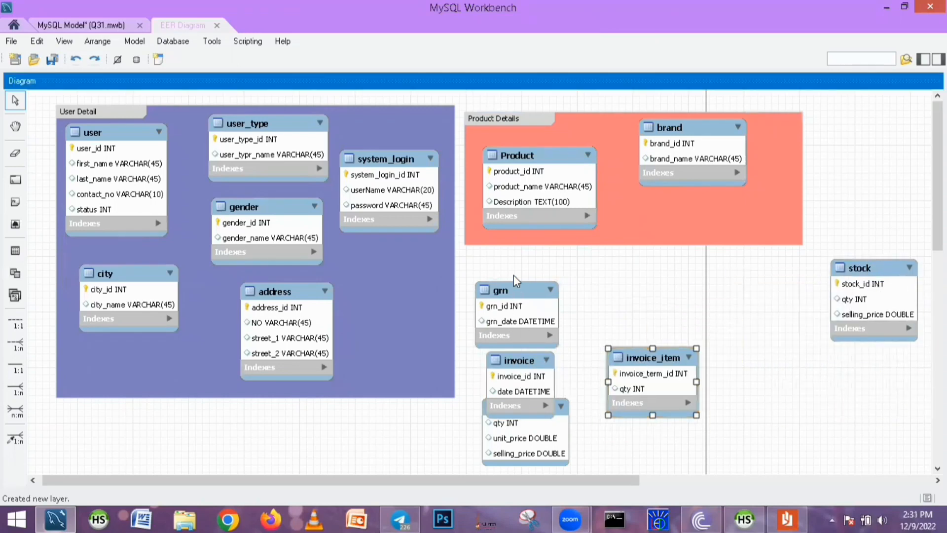
pyautogui.scroll(-3, 636, 373)
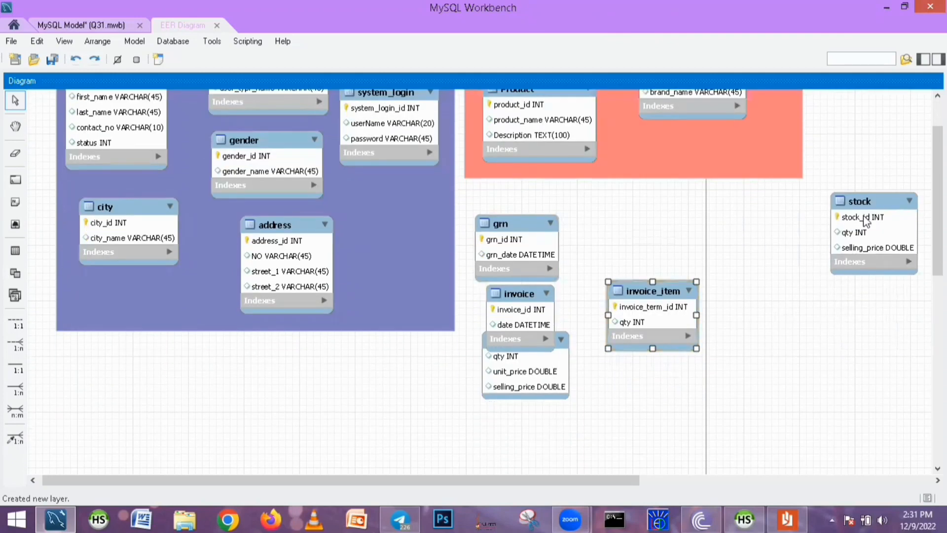
pyautogui.moveTo(864, 221); pyautogui.dragTo(805, 253)
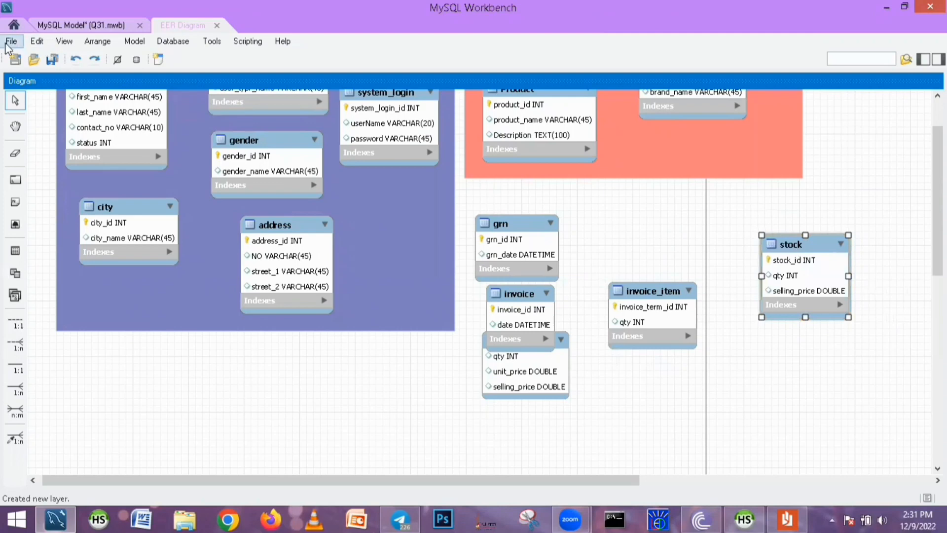
# Draw a new layer enclosing the stock table
pyautogui.click(16, 179)
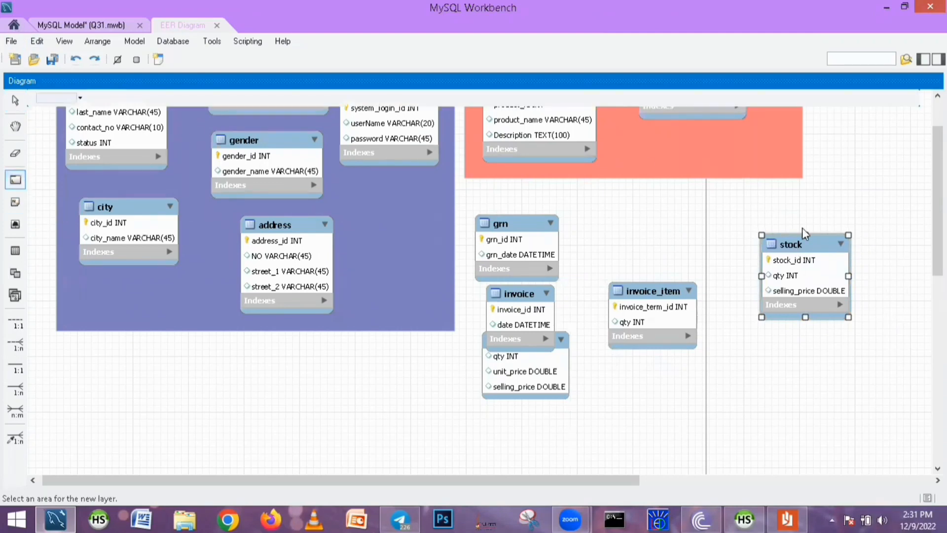
pyautogui.moveTo(745, 220); pyautogui.dragTo(877, 353)
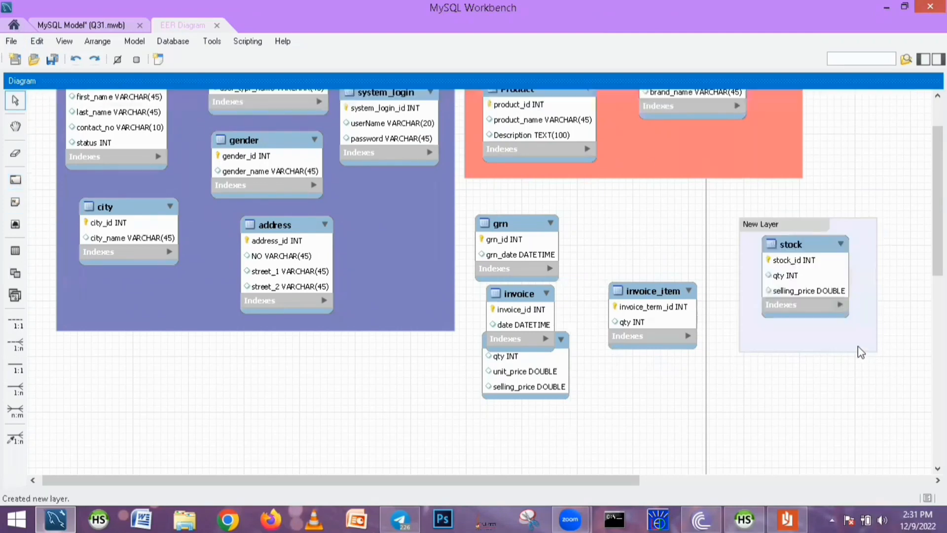
# Rename the new layer to Stock Details
pyautogui.doubleClick(753, 223)
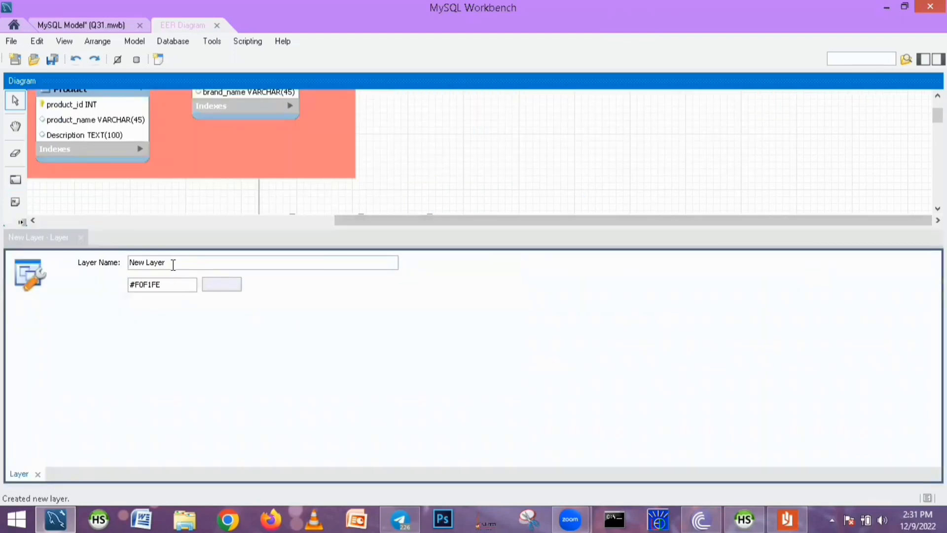
pyautogui.write('St')
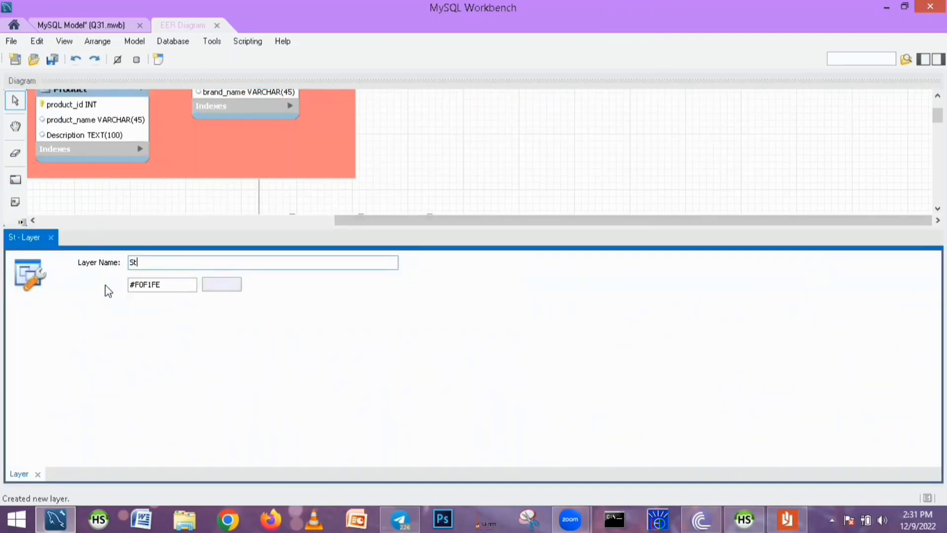
pyautogui.write('ock Details')
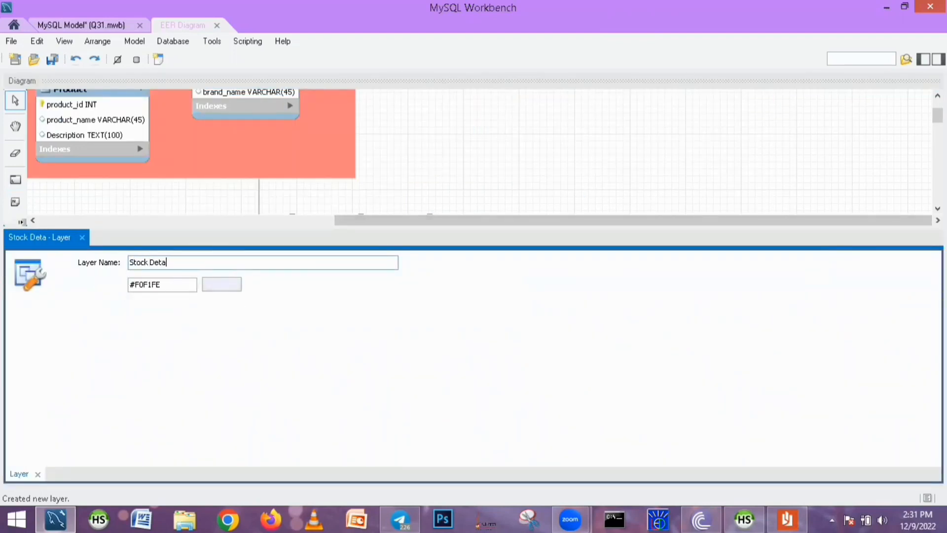
# Set the Stock Details layer colour to aqua and close the layer editor
pyautogui.click(222, 284)
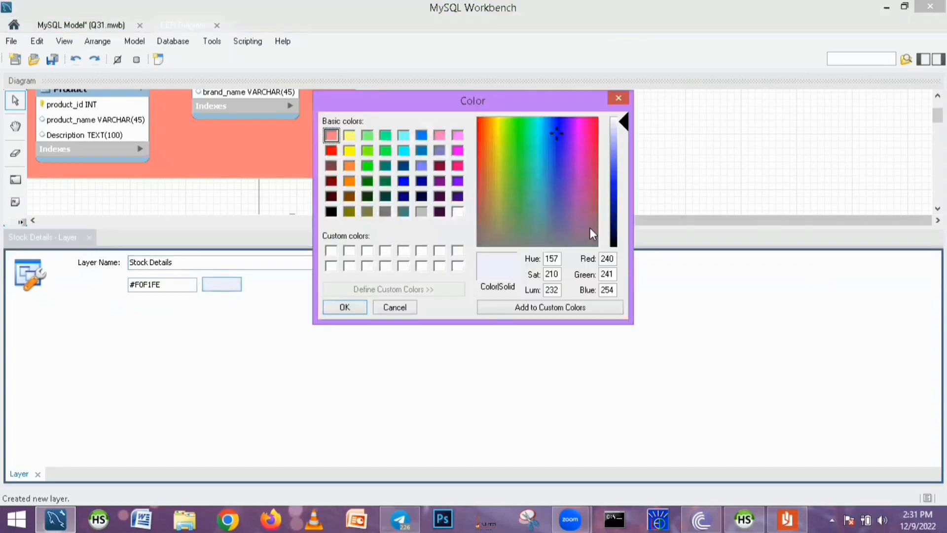
pyautogui.click(403, 151)
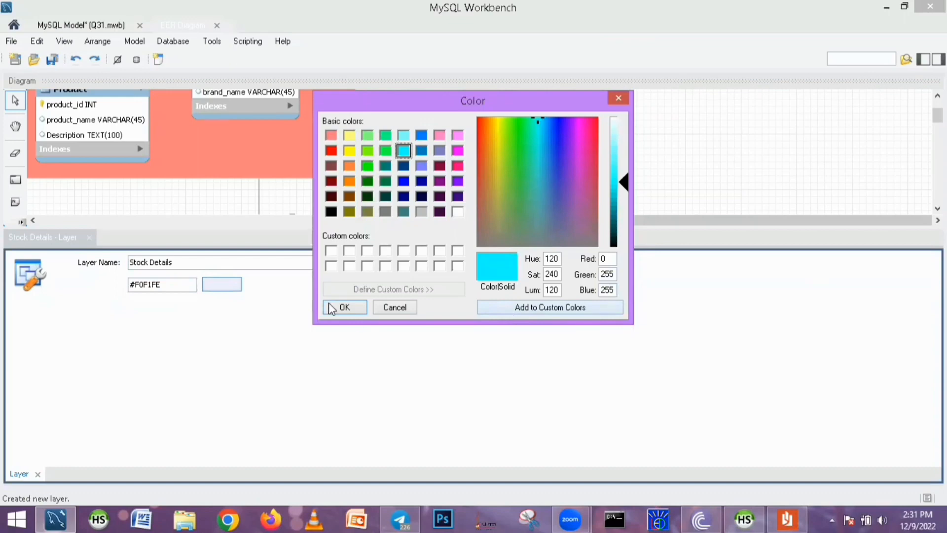
pyautogui.click(340, 308)
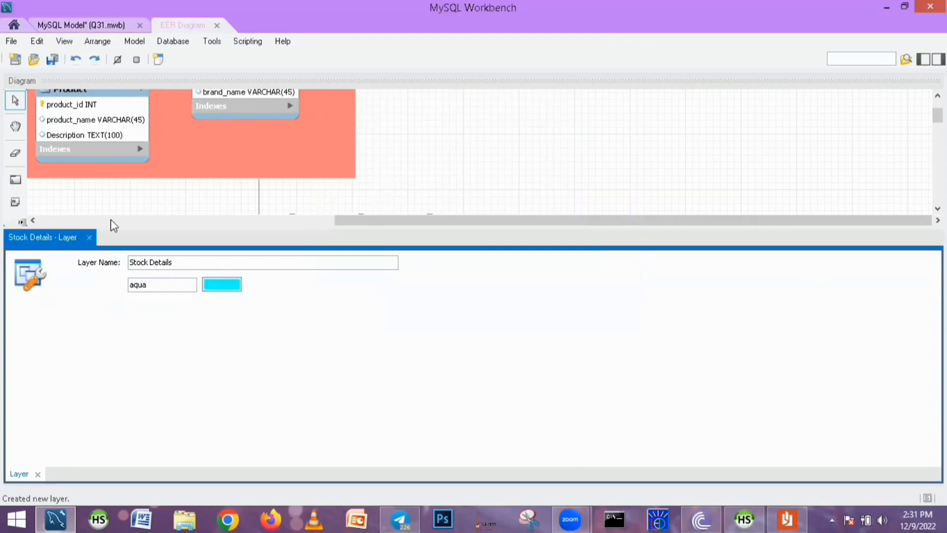
pyautogui.click(89, 237)
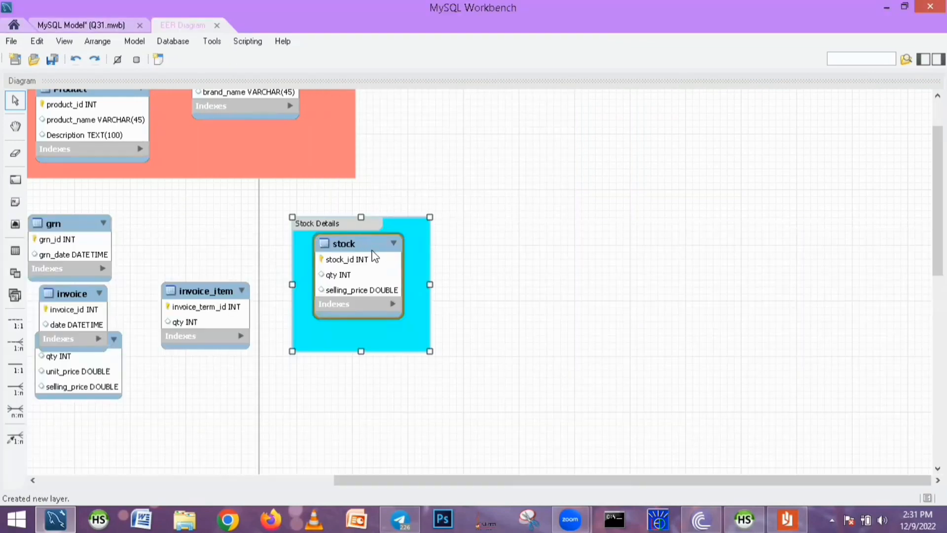
# Move the Stock Details layer up beside the Product Details layer
pyautogui.moveTo(374, 257); pyautogui.dragTo(376, 263)
pyautogui.moveTo(363, 226); pyautogui.dragTo(522, 159)
pyautogui.scroll(3, 524, 167)
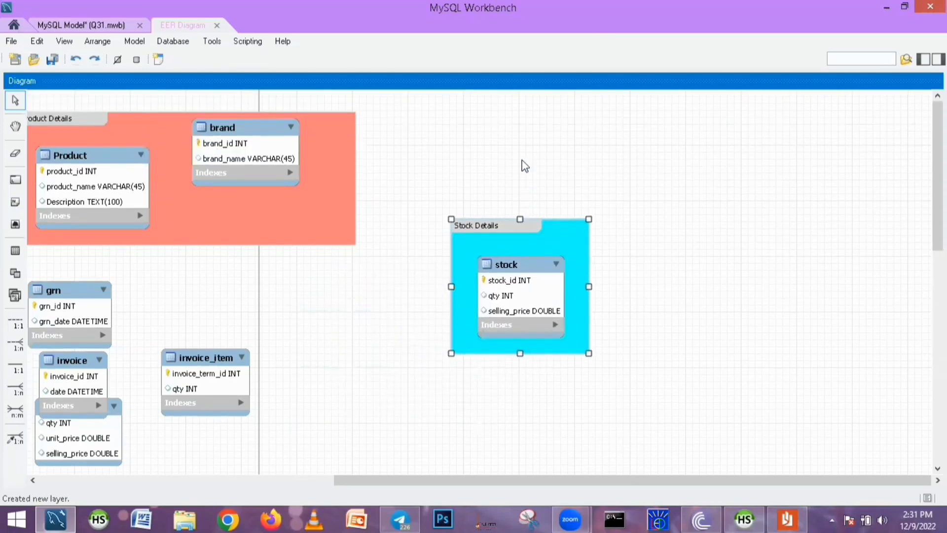
pyautogui.moveTo(509, 229); pyautogui.dragTo(436, 136)
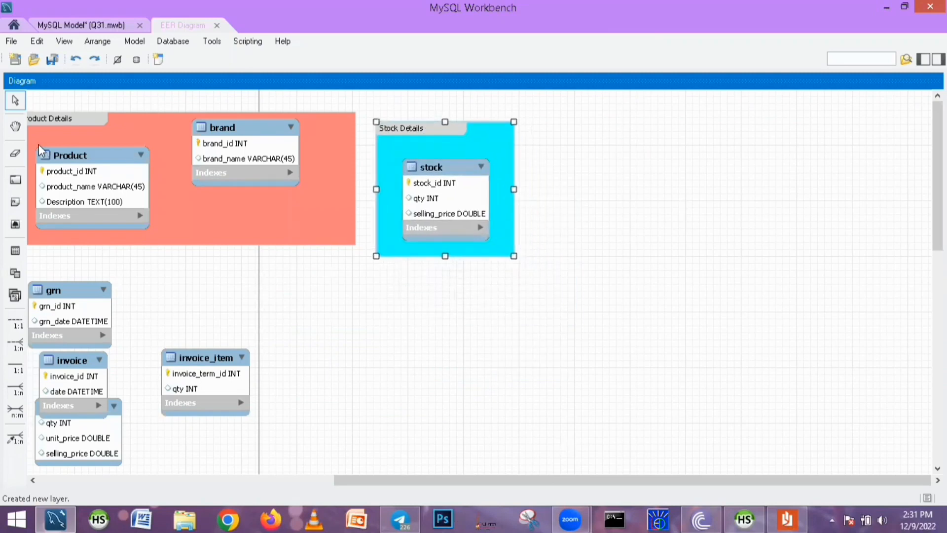
# Draw a new layer to the right of Stock Details and name it GRN details
pyautogui.press('l')
pyautogui.moveTo(596, 181); pyautogui.dragTo(908, 338)
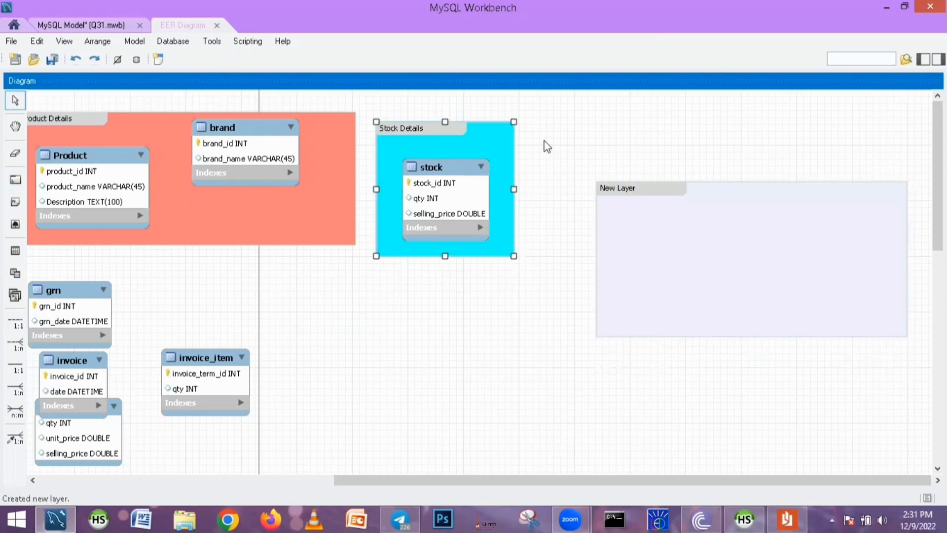
pyautogui.doubleClick(623, 190)
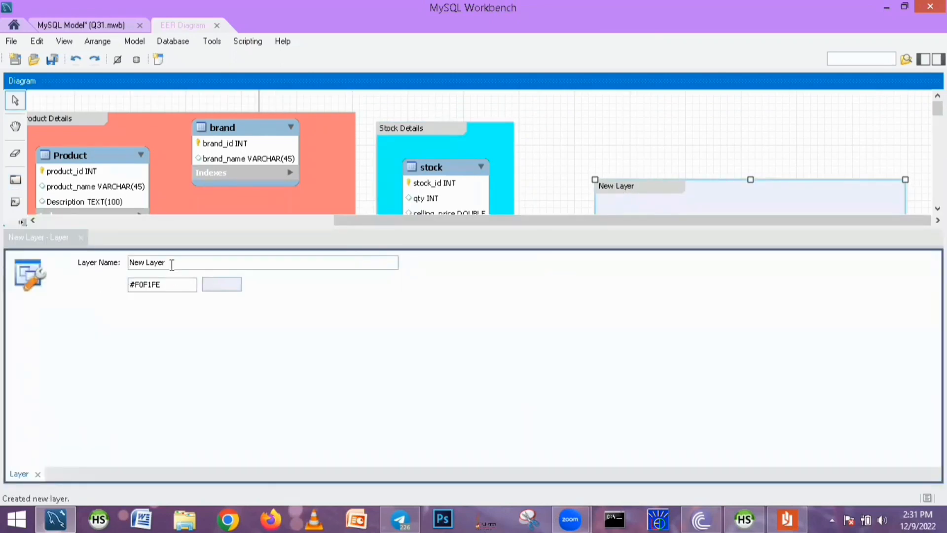
pyautogui.write('GR')
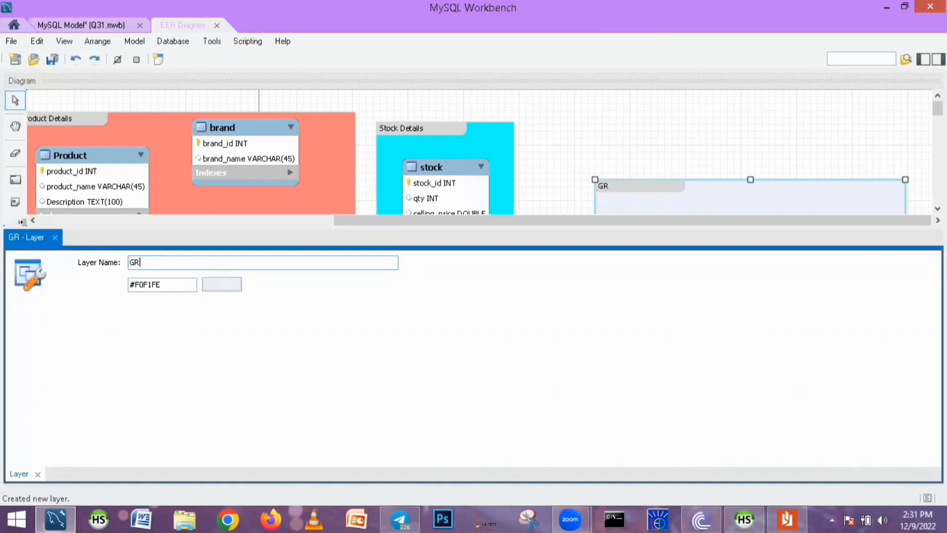
pyautogui.write('N details')
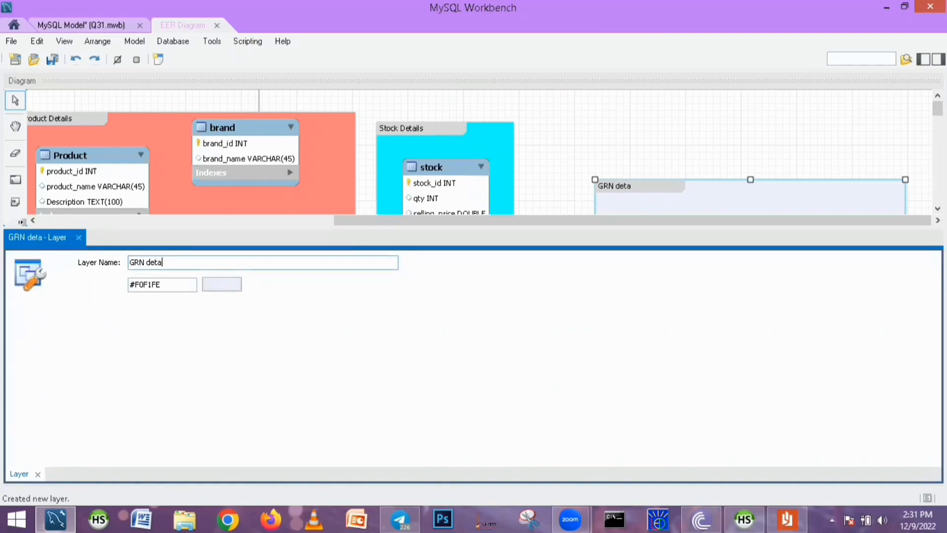
# Set the GRN details layer colour to orange and close the layer editor
pyautogui.click(217, 290)
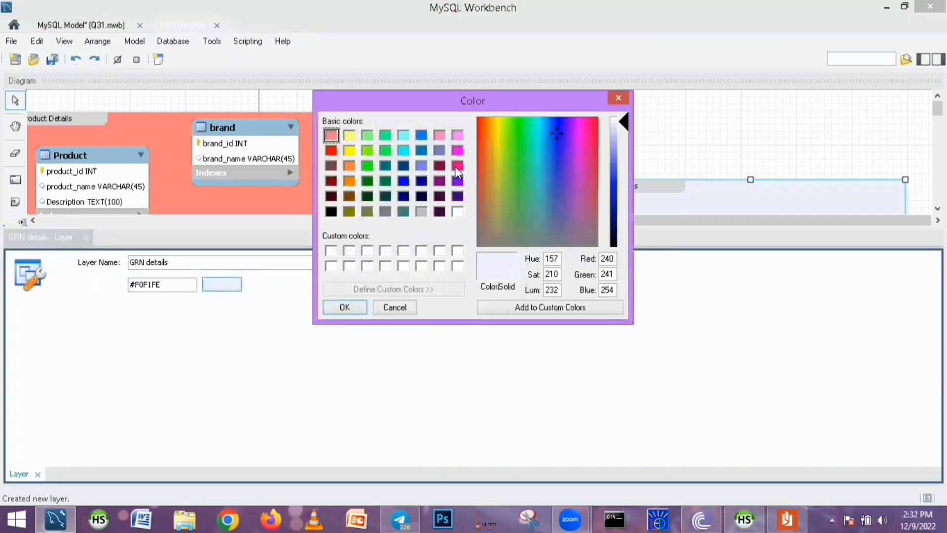
pyautogui.click(348, 168)
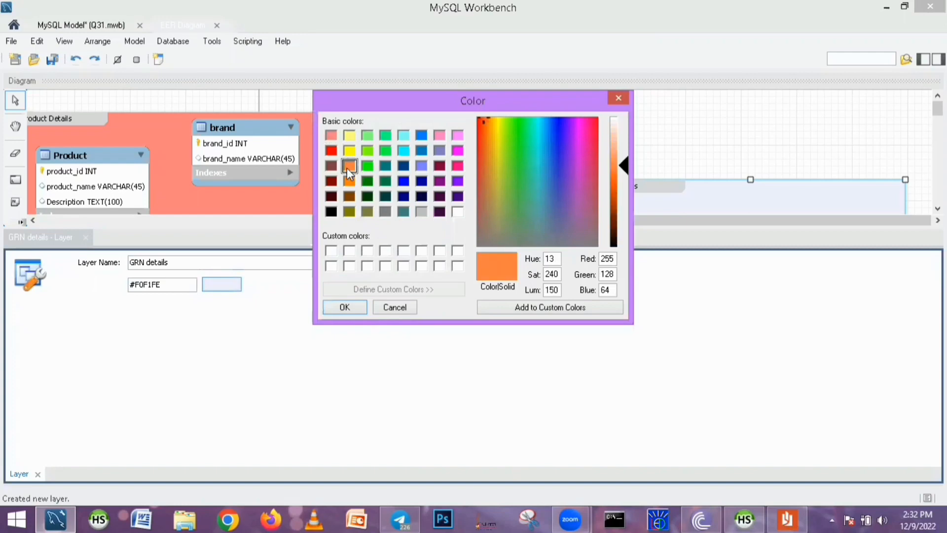
pyautogui.click(346, 308)
pyautogui.click(86, 238)
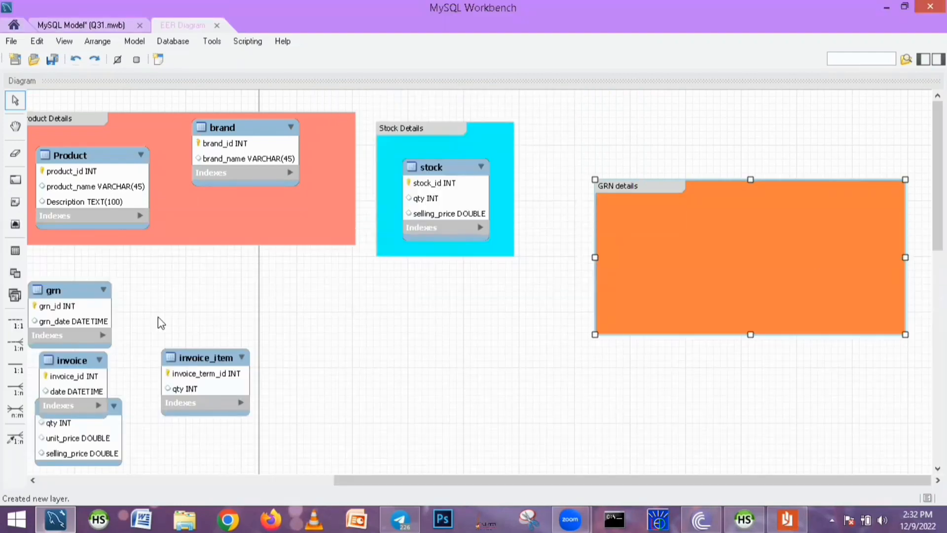
# Move the grn and grn_item tables into the GRN details layer, freeing grn_item from under the invoice table
pyautogui.moveTo(50, 305); pyautogui.dragTo(638, 269)
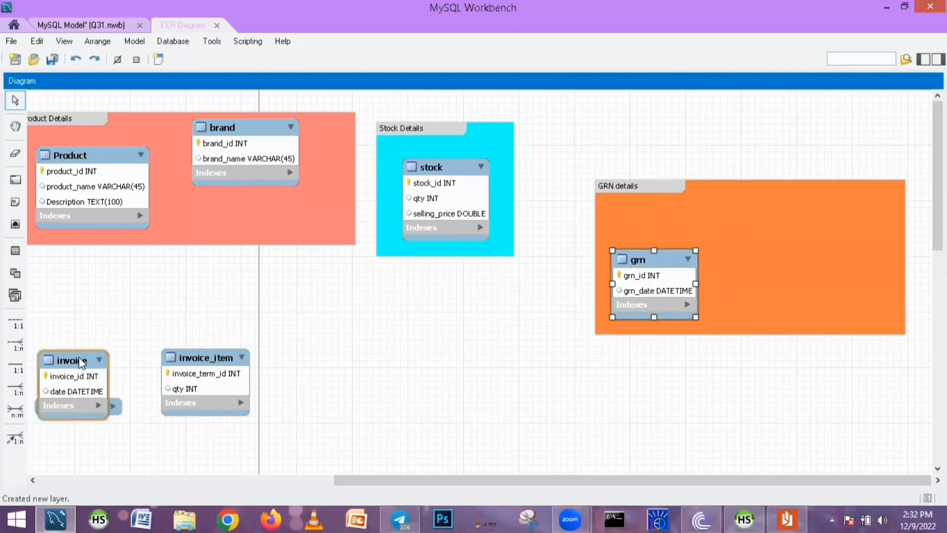
pyautogui.moveTo(81, 363); pyautogui.dragTo(108, 306)
pyautogui.click(112, 407)
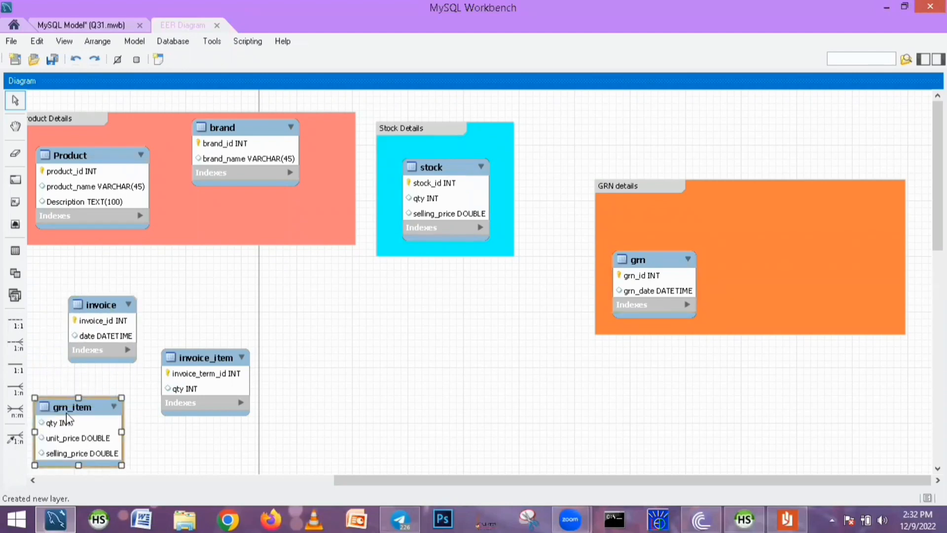
pyautogui.moveTo(69, 412); pyautogui.dragTo(762, 216)
pyautogui.moveTo(794, 213); pyautogui.dragTo(802, 215)
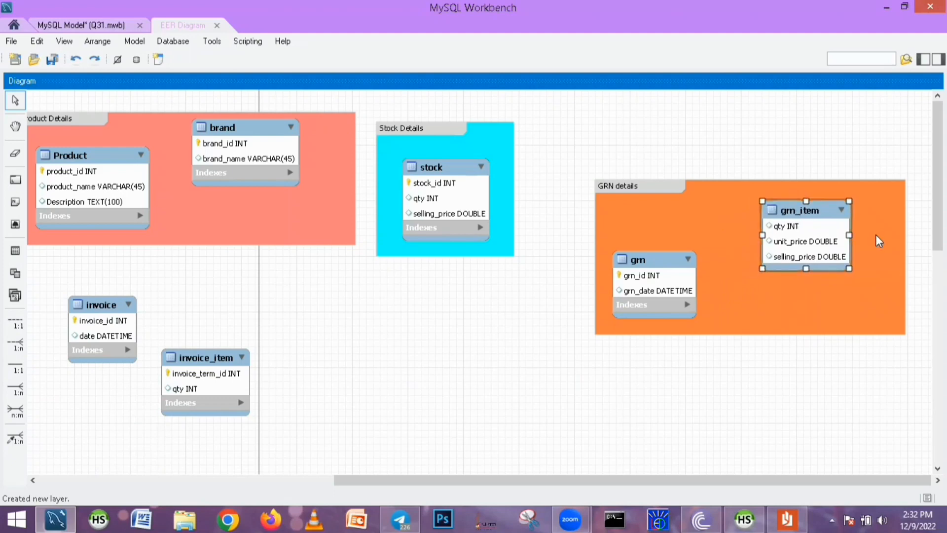
# Shrink the GRN details layer around its tables and move it up beside Stock Details
pyautogui.click(883, 237)
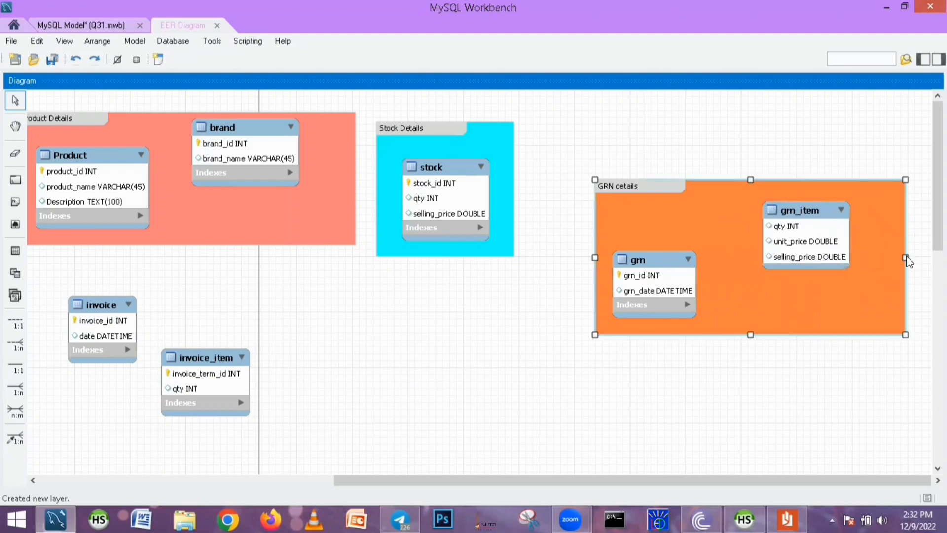
pyautogui.moveTo(905, 257); pyautogui.dragTo(864, 256)
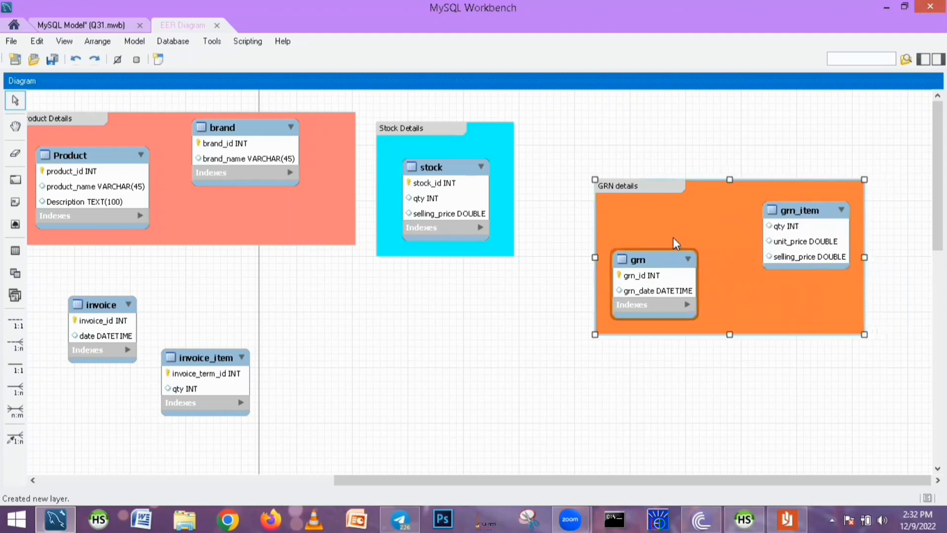
pyautogui.moveTo(676, 242); pyautogui.dragTo(676, 242)
pyautogui.moveTo(729, 334); pyautogui.dragTo(725, 307)
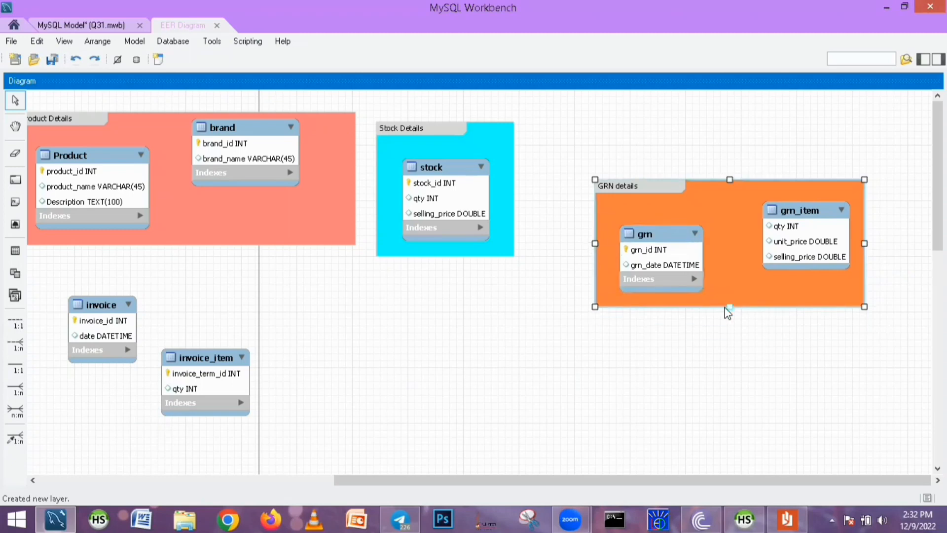
pyautogui.moveTo(624, 181); pyautogui.dragTo(573, 132)
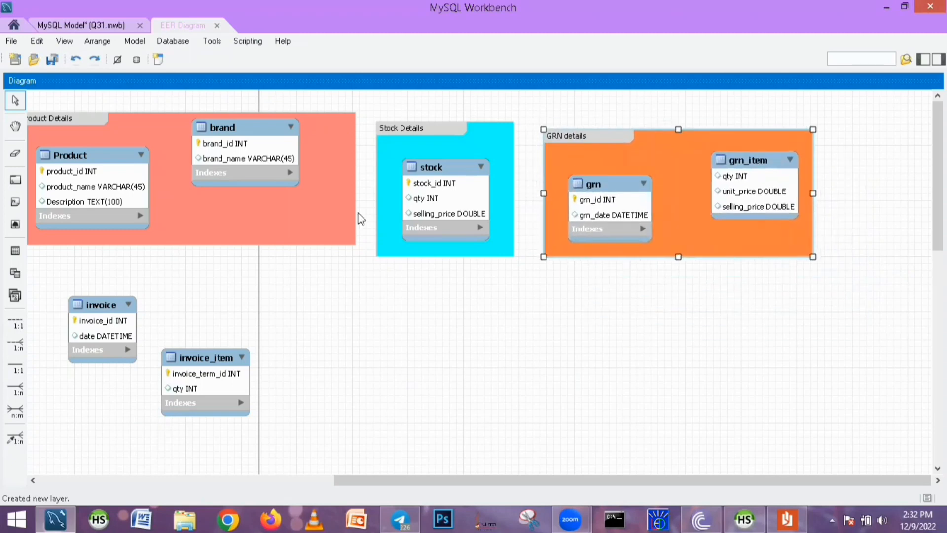
# Draw a new layer below the Product and Stock layers and name it invoice Details
pyautogui.click(399, 323)
pyautogui.click(15, 180)
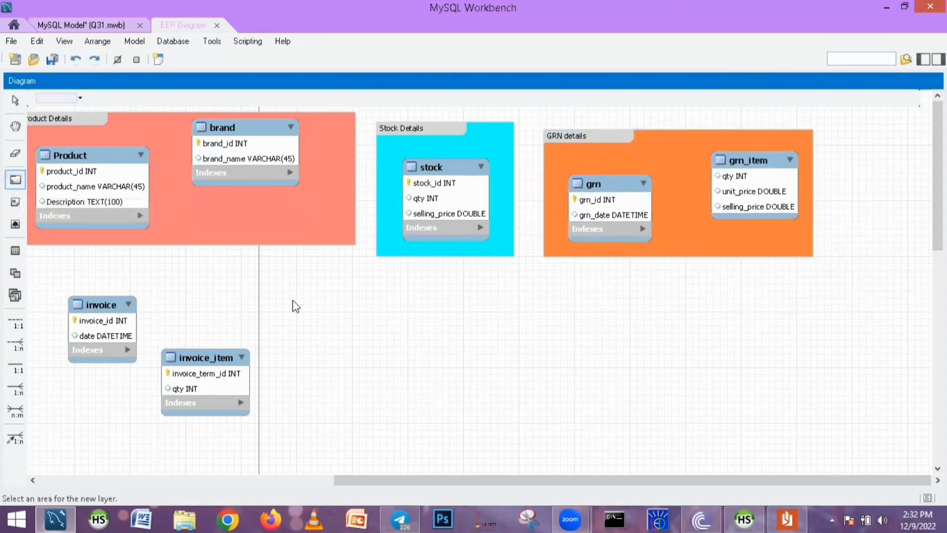
pyautogui.moveTo(243, 284); pyautogui.dragTo(582, 436)
pyautogui.doubleClick(276, 295)
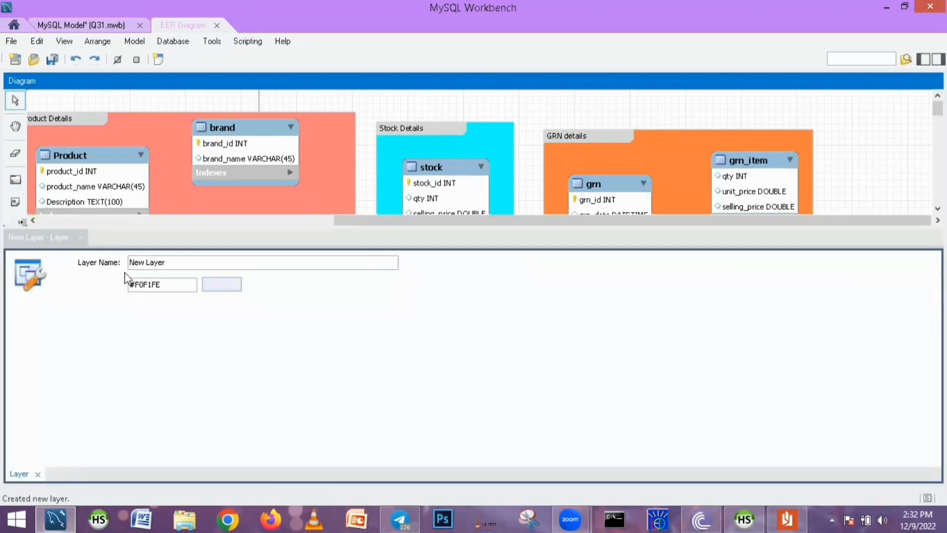
pyautogui.write('i')
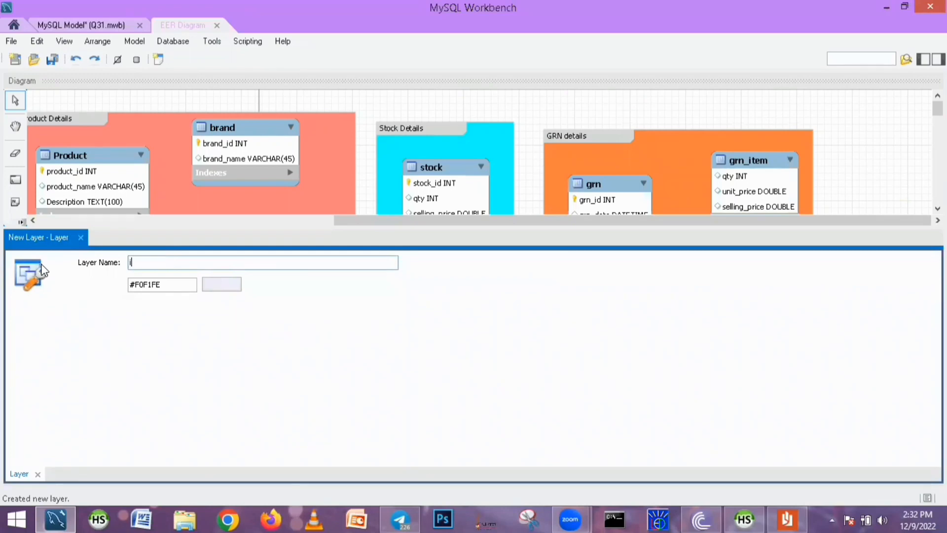
pyautogui.write('nvoice ')
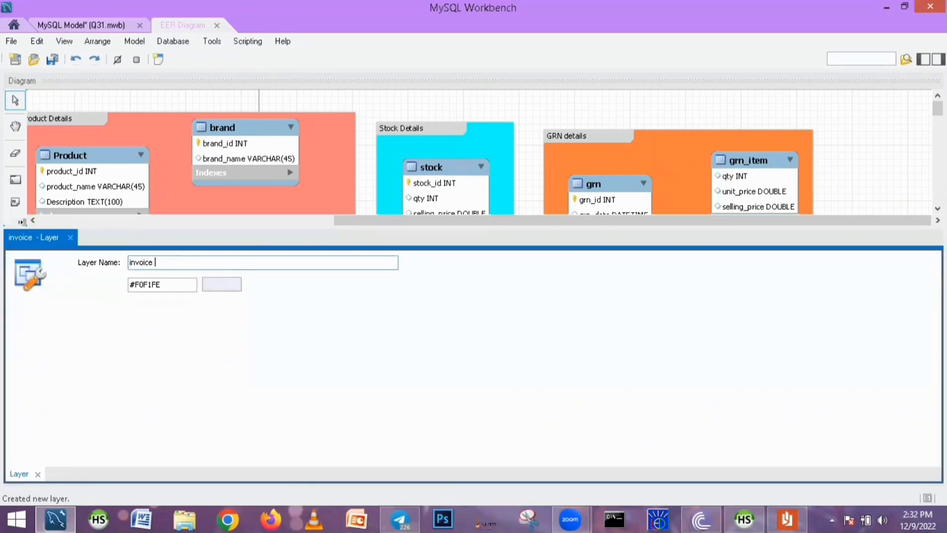
pyautogui.write('Details')
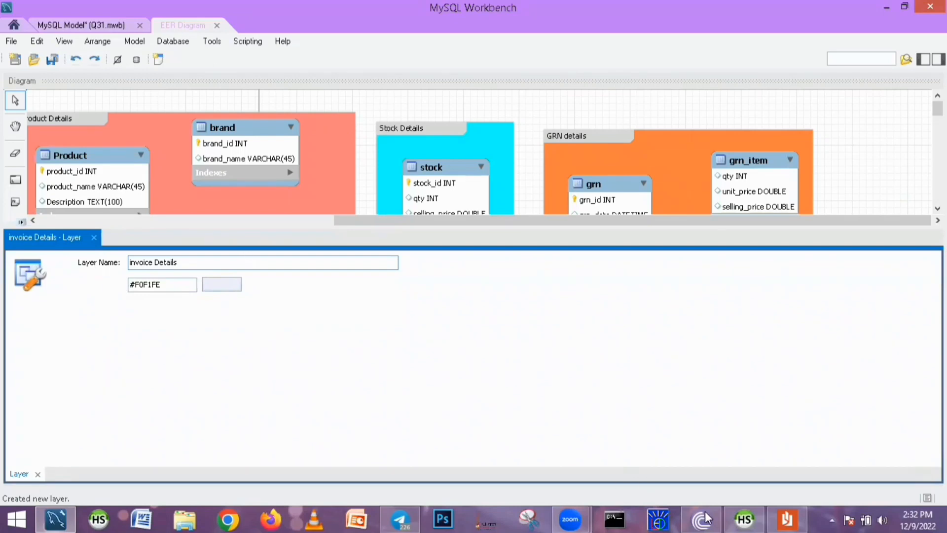
# Set the invoice Details layer colour to a blue-purple basic colour
pyautogui.click(220, 284)
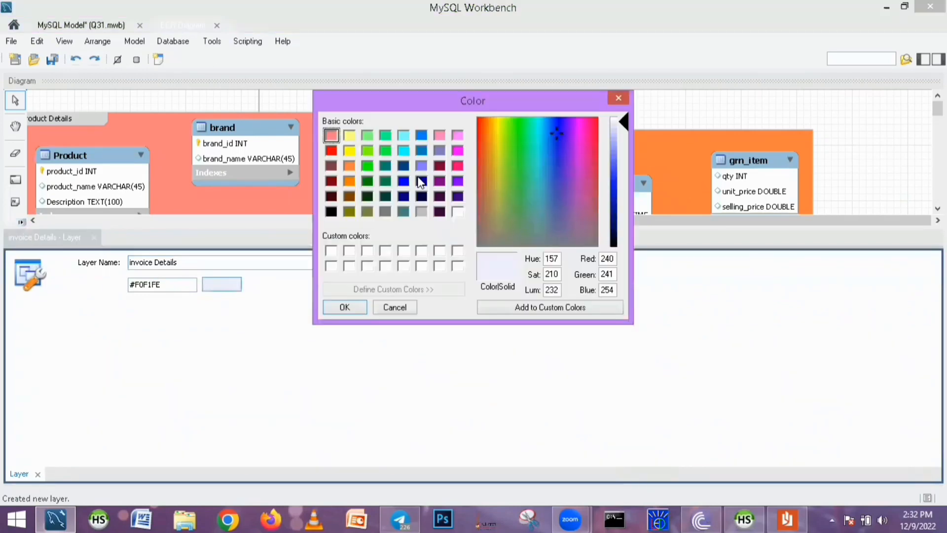
pyautogui.click(440, 151)
pyautogui.click(345, 306)
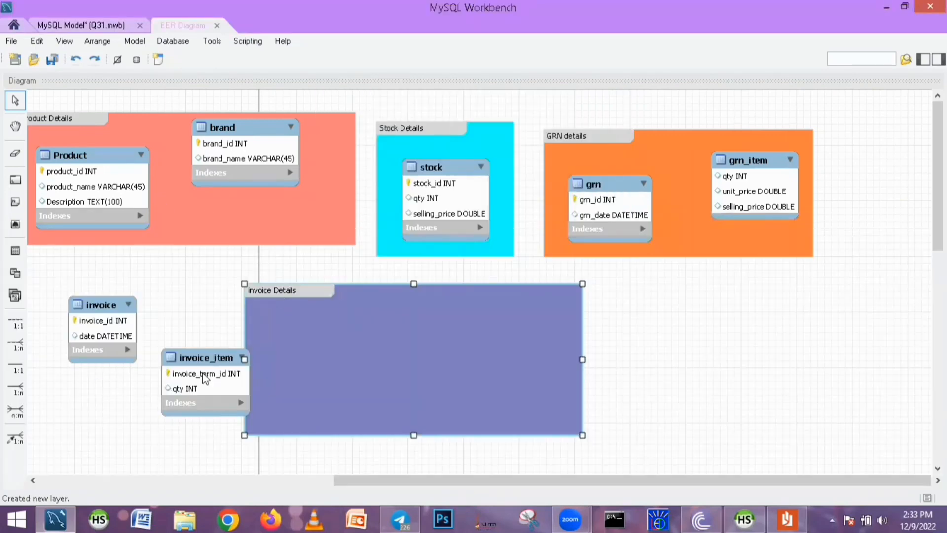
# Move the invoice and invoice_item tables into the invoice Details layer and shrink the layer to fit them
pyautogui.moveTo(193, 361); pyautogui.dragTo(454, 318)
pyautogui.moveTo(92, 306); pyautogui.dragTo(290, 365)
pyautogui.click(514, 374)
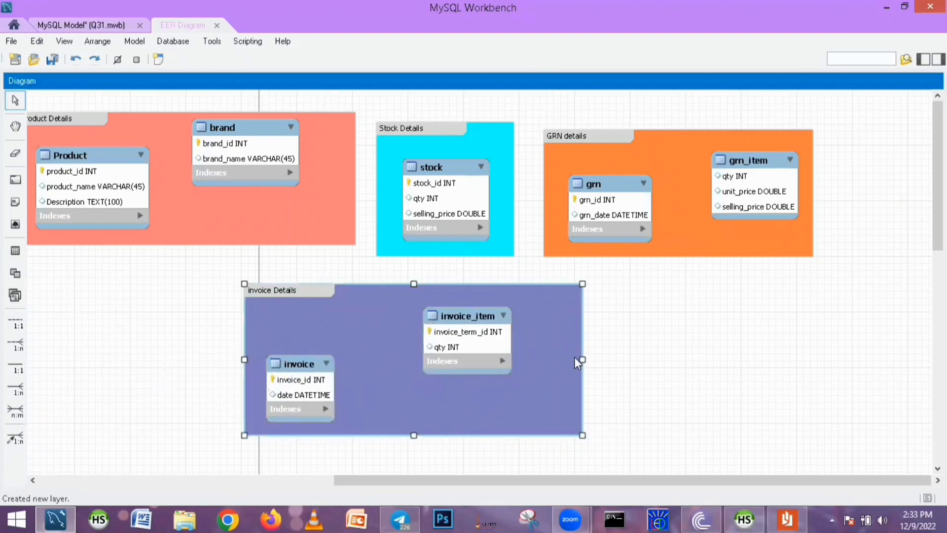
pyautogui.moveTo(446, 320); pyautogui.dragTo(415, 321)
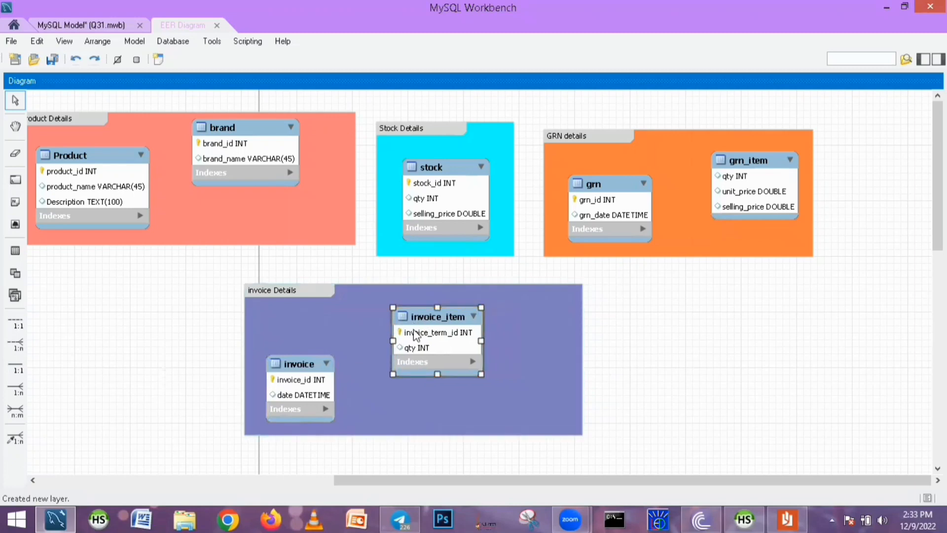
pyautogui.click(578, 363)
pyautogui.moveTo(582, 360); pyautogui.dragTo(516, 357)
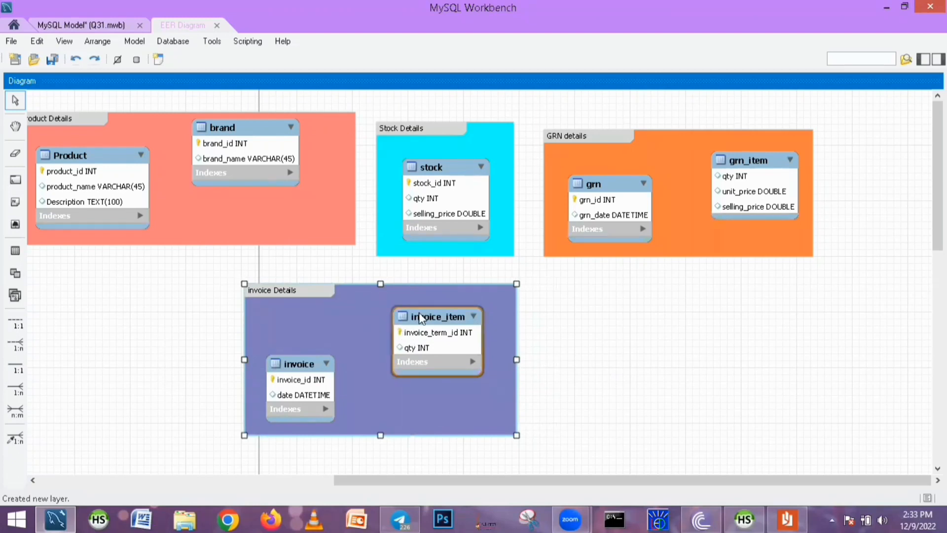
pyautogui.moveTo(413, 321)
pyautogui.mouseDown()
pyautogui.moveTo(392, 322)
pyautogui.moveTo(404, 320)
pyautogui.mouseUp()
pyautogui.click(510, 364)
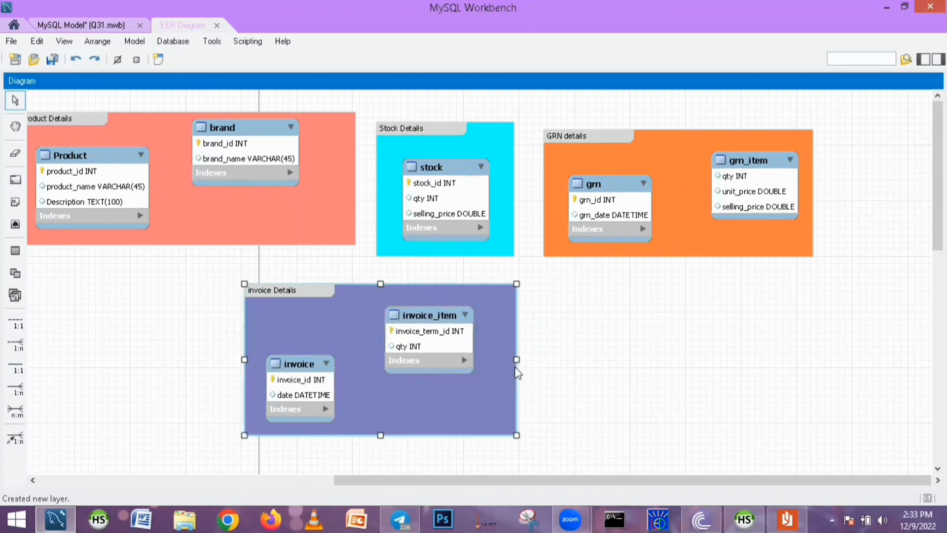
pyautogui.moveTo(508, 359); pyautogui.dragTo(495, 358)
pyautogui.moveTo(428, 317); pyautogui.dragTo(428, 311)
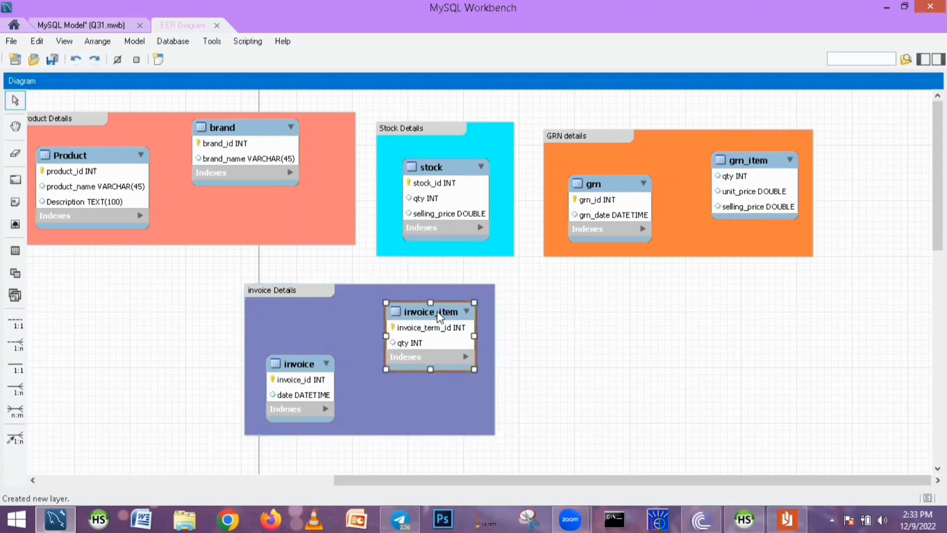
pyautogui.moveTo(299, 360); pyautogui.dragTo(298, 355)
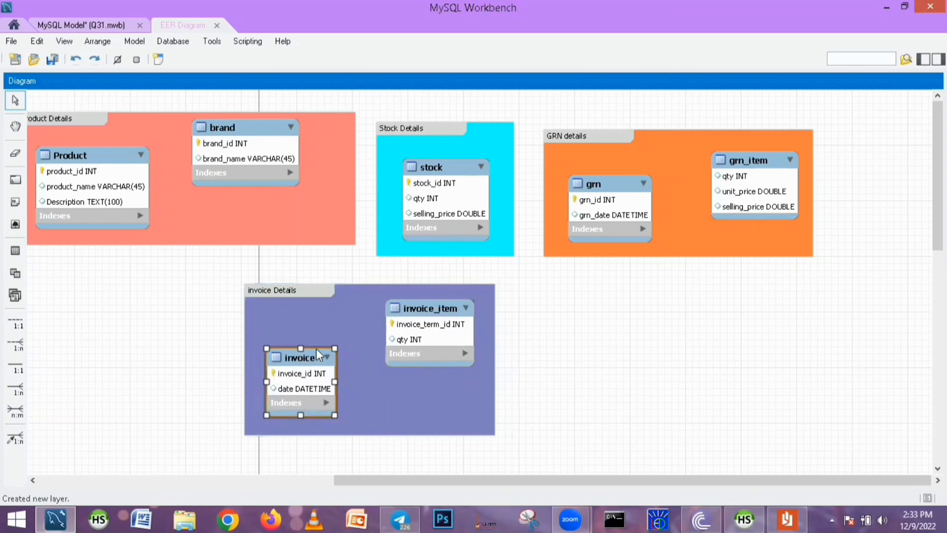
# Change the invoice Details layer colour to teal and close the layer editor
pyautogui.moveTo(457, 481); pyautogui.dragTo(258, 481)
pyautogui.click(657, 325)
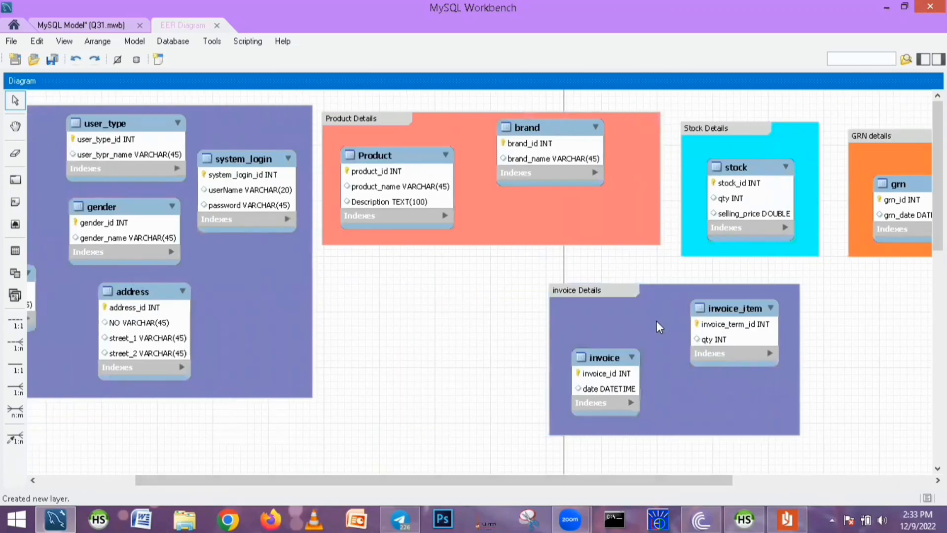
pyautogui.doubleClick(656, 326)
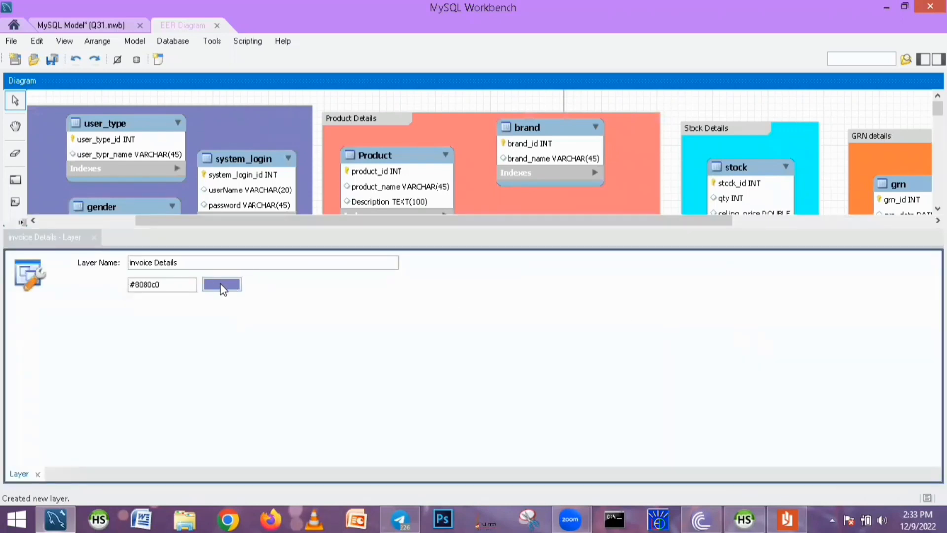
pyautogui.click(222, 284)
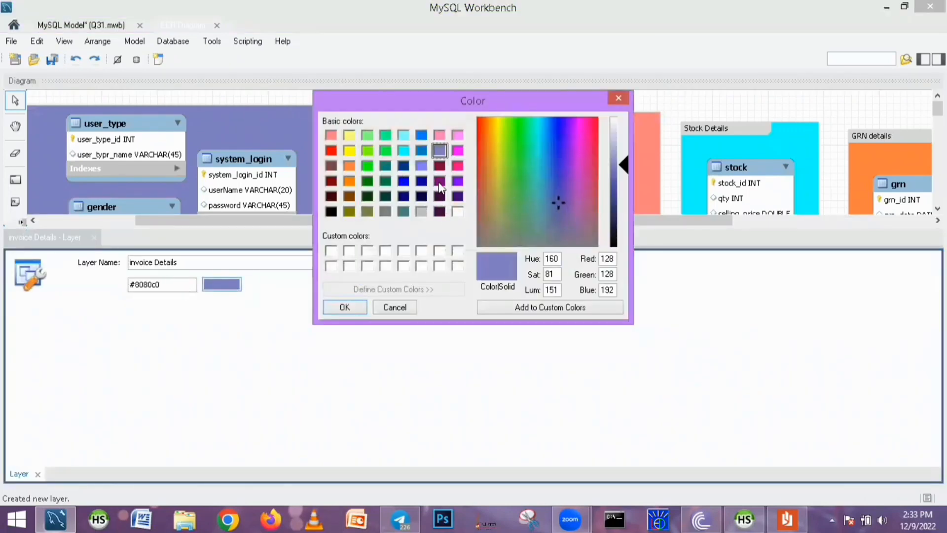
pyautogui.click(403, 166)
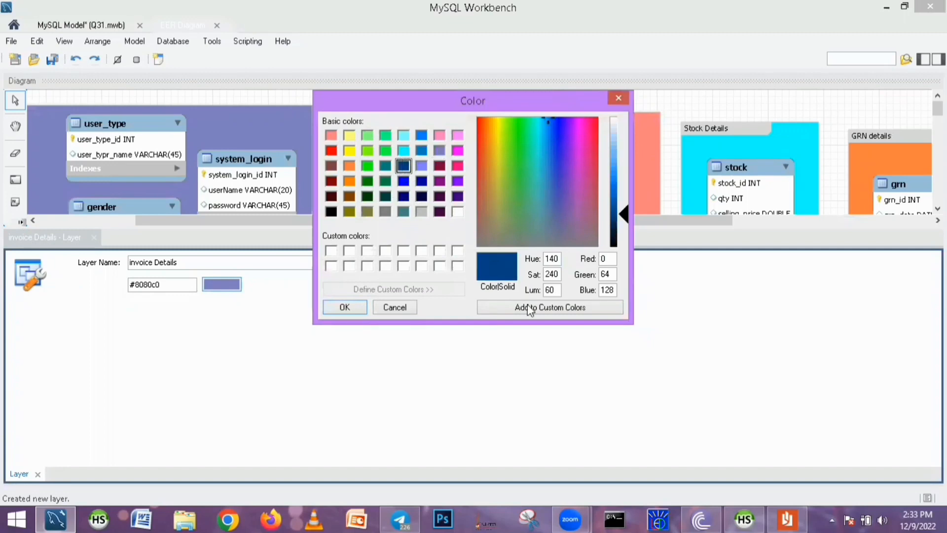
pyautogui.click(382, 165)
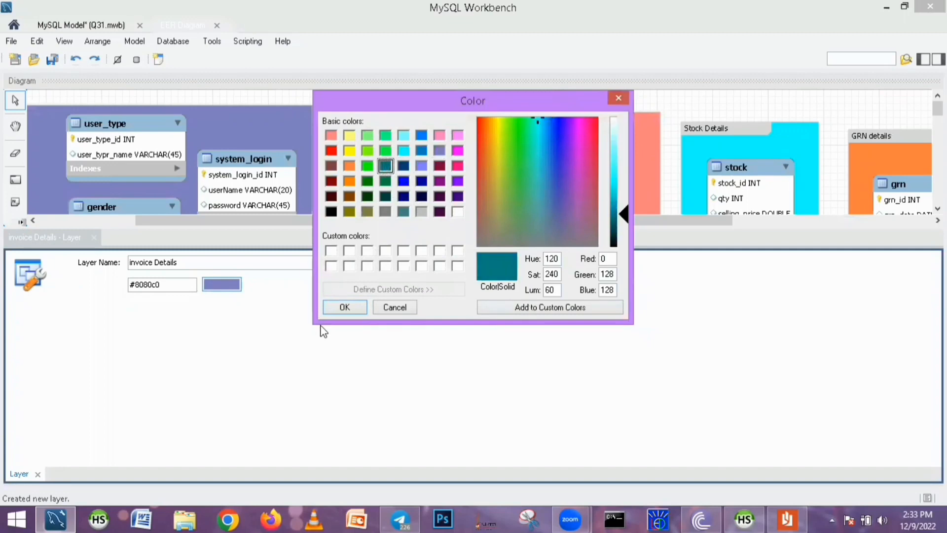
pyautogui.click(351, 302)
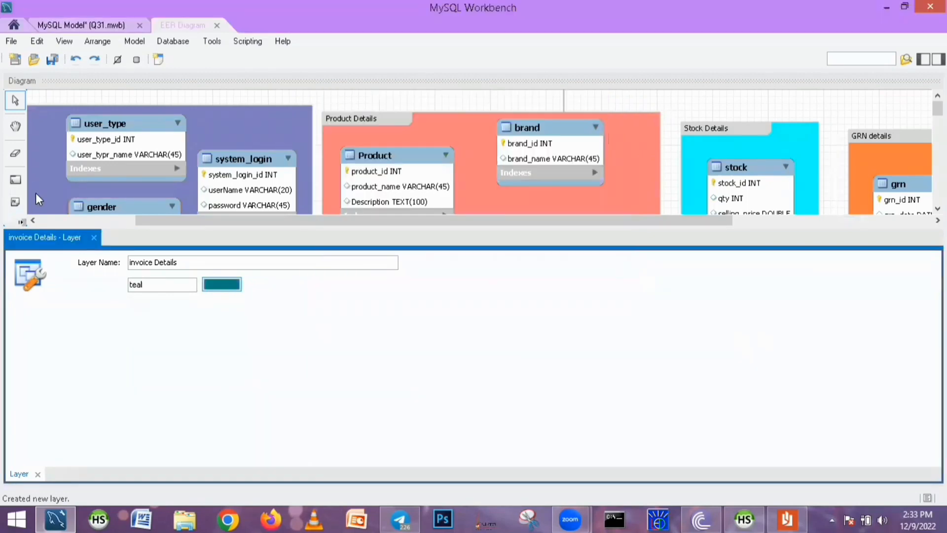
pyautogui.click(93, 237)
# Move the invoice Details layer up beneath the Product Details layer
pyautogui.moveTo(588, 289); pyautogui.dragTo(383, 278)
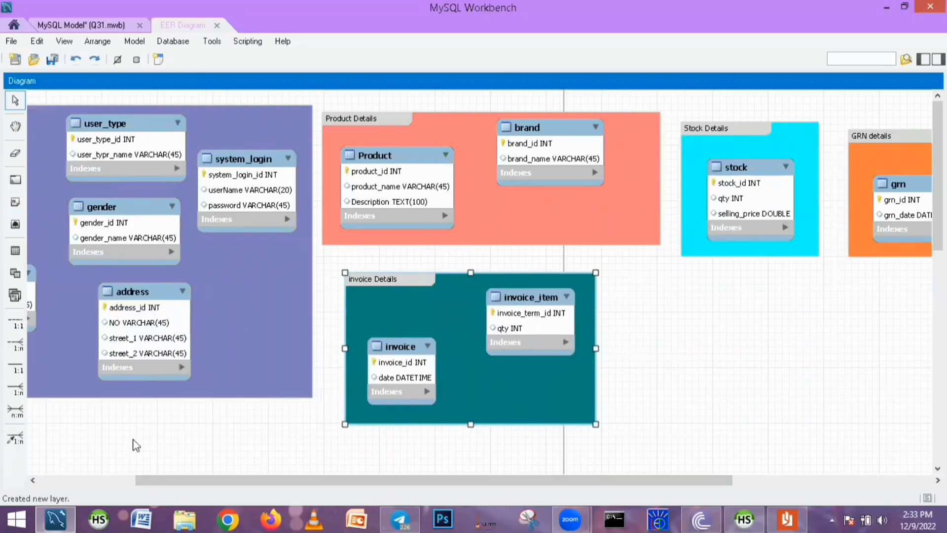
pyautogui.moveTo(158, 478); pyautogui.dragTo(90, 466)
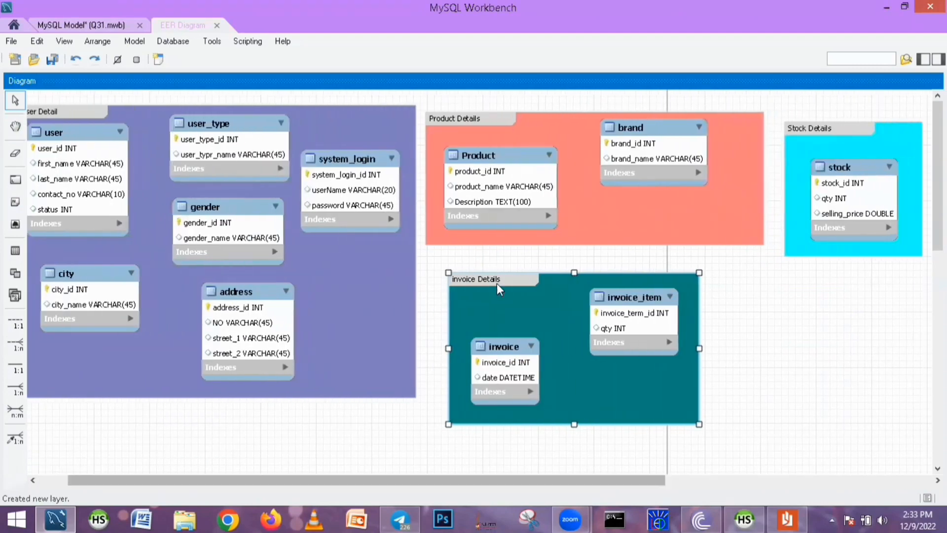
# Nudge the invoice Details layer into place and move the Stock Details layer beside it, below the Product Details layer
pyautogui.moveTo(488, 282); pyautogui.dragTo(468, 273)
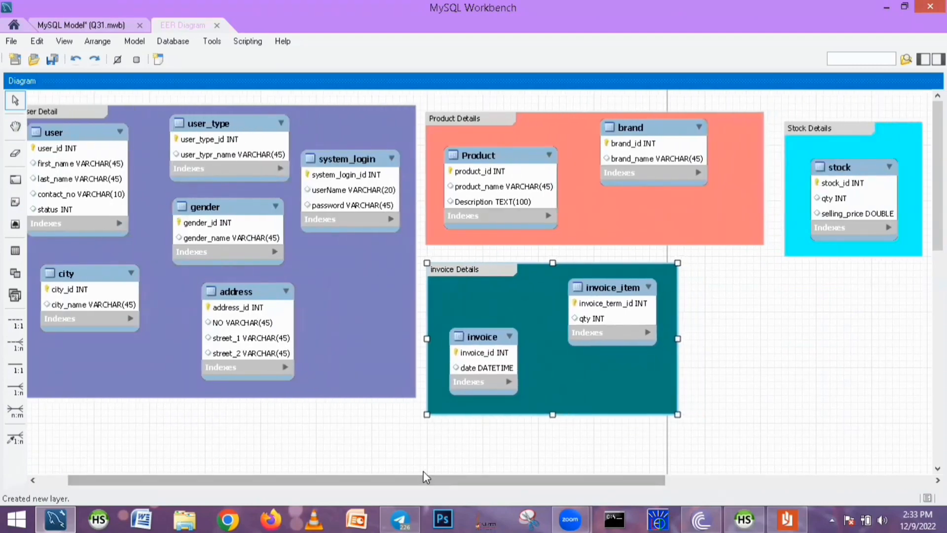
pyautogui.moveTo(423, 477); pyautogui.dragTo(616, 478)
pyautogui.click(528, 157)
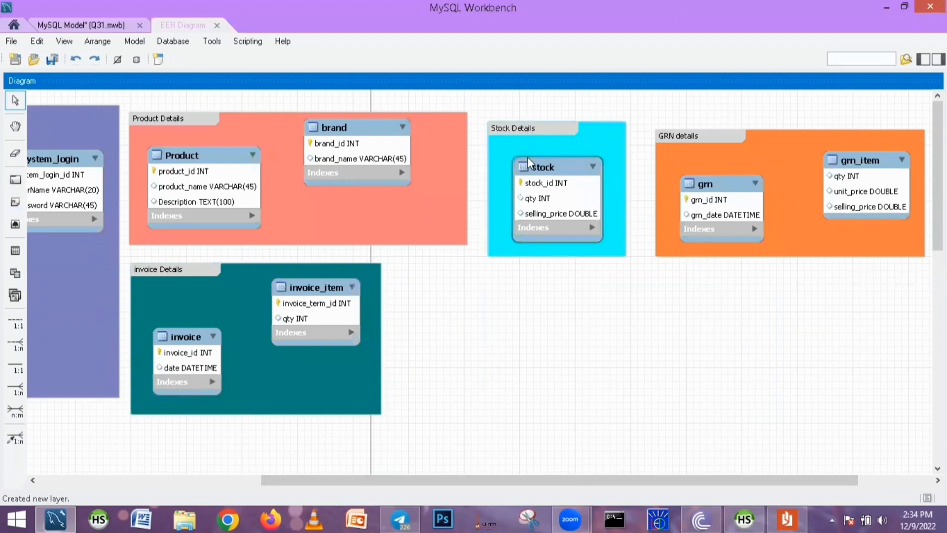
pyautogui.moveTo(519, 126); pyautogui.dragTo(445, 259)
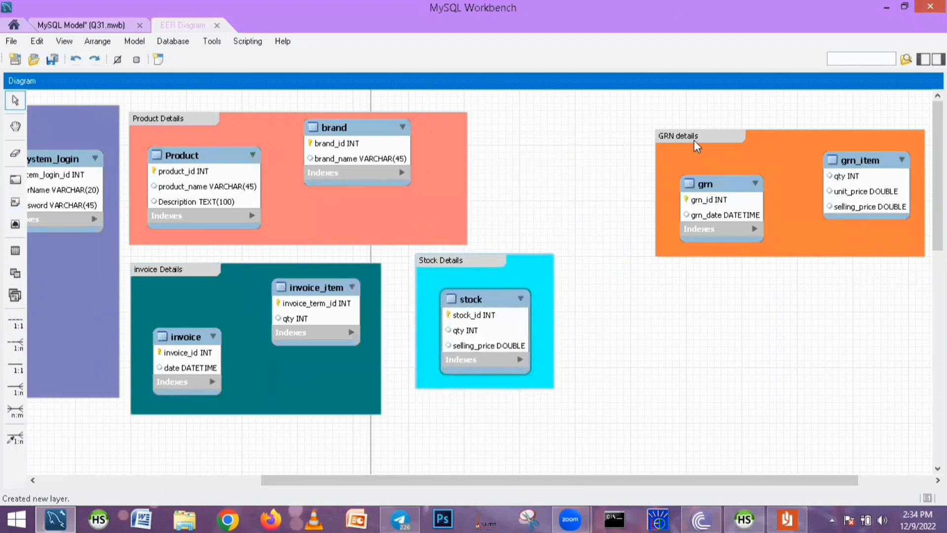
# Move the GRN details layer down to sit beneath the User Detail layer at the diagram's left edge
pyautogui.moveTo(694, 140); pyautogui.dragTo(71, 433)
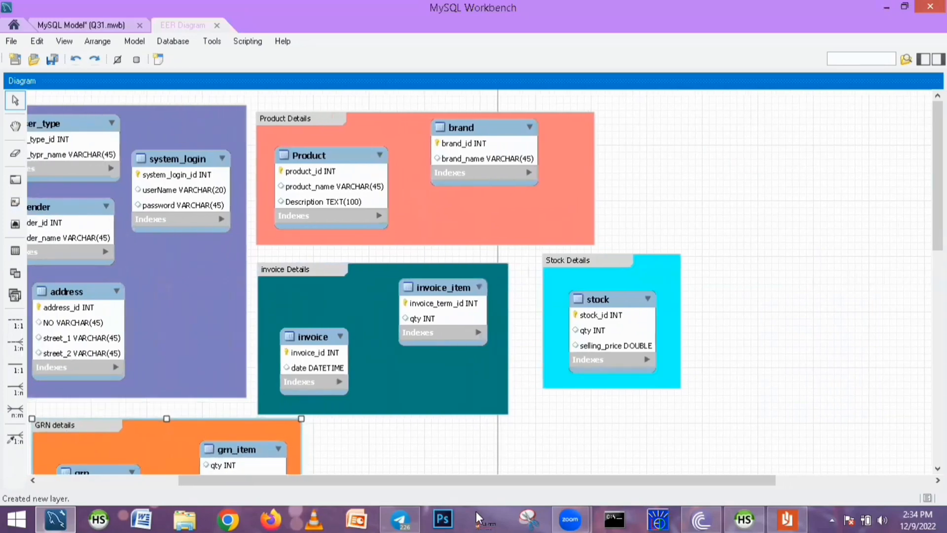
pyautogui.moveTo(373, 481); pyautogui.dragTo(233, 480)
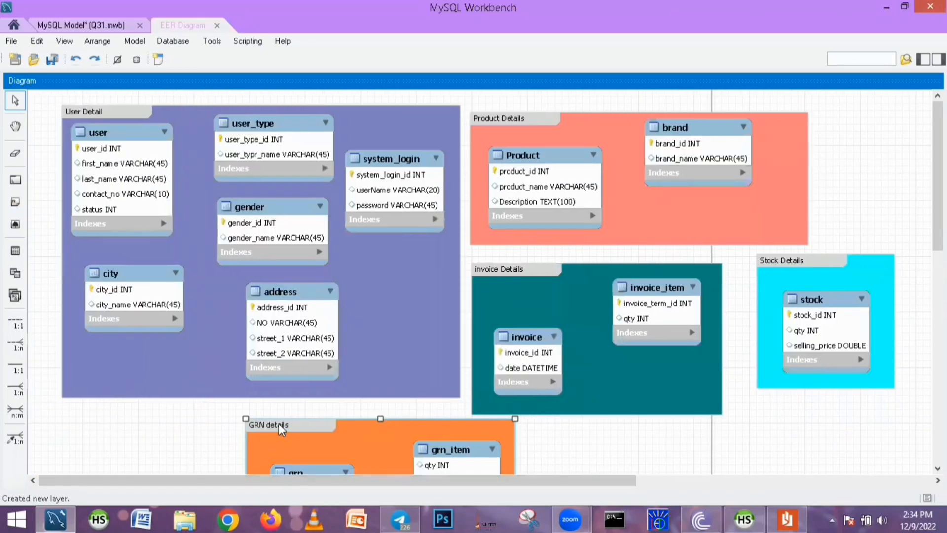
pyautogui.moveTo(280, 425); pyautogui.dragTo(100, 422)
# Shift the Stock Details layer slightly down and left to align with the invoice Details layer
pyautogui.scroll(-3, 702, 391)
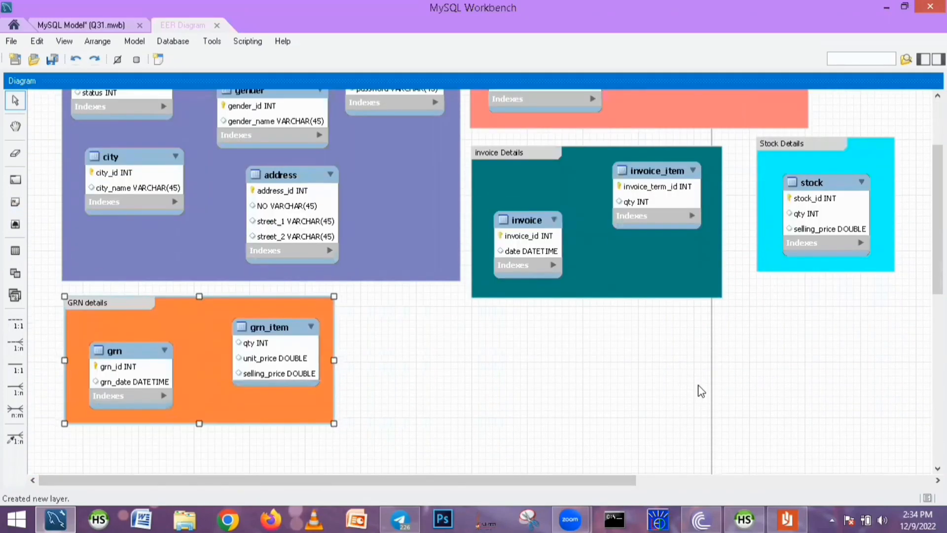
pyautogui.scroll(-3, 706, 378)
pyautogui.scroll(6, 706, 380)
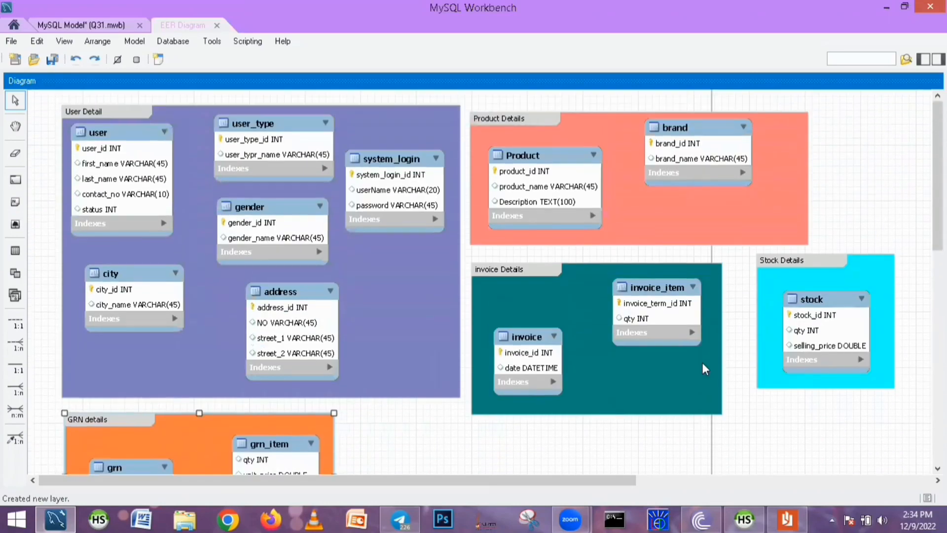
pyautogui.scroll(-2, 702, 362)
pyautogui.scroll(2, 702, 363)
pyautogui.moveTo(798, 262); pyautogui.dragTo(785, 283)
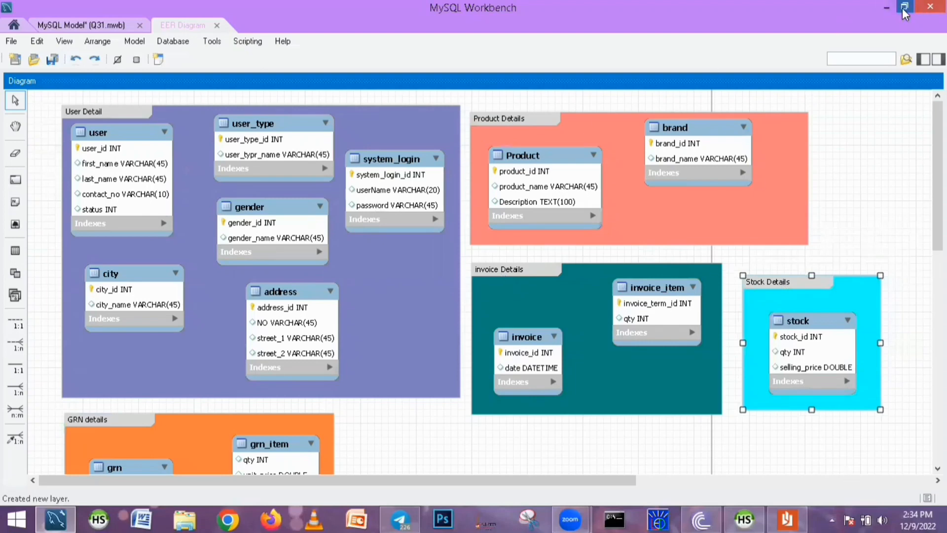
# Restore the Workbench window and snap it beside the question set document so both are visible side by side
pyautogui.click(883, 9)
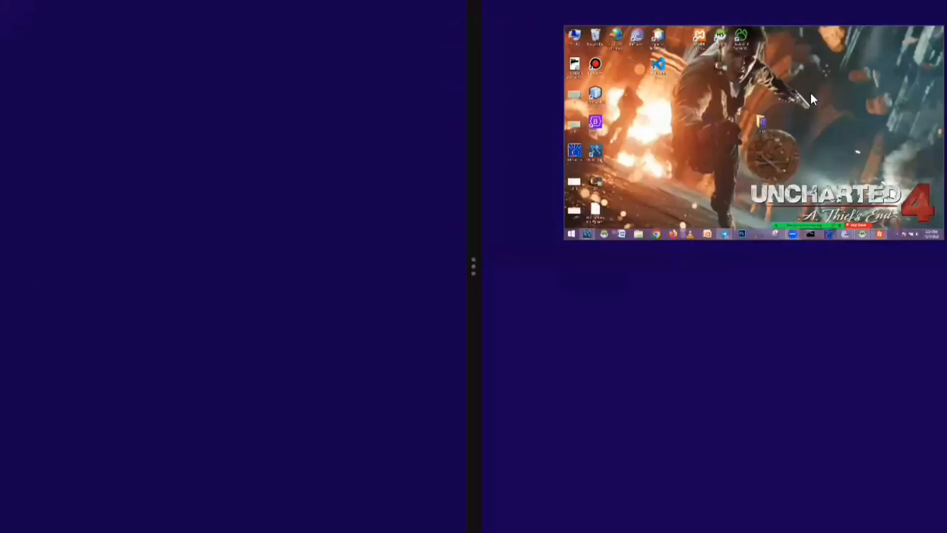
pyautogui.moveTo(618, 198); pyautogui.dragTo(617, 199)
pyautogui.moveTo(473, 276); pyautogui.dragTo(385, 281)
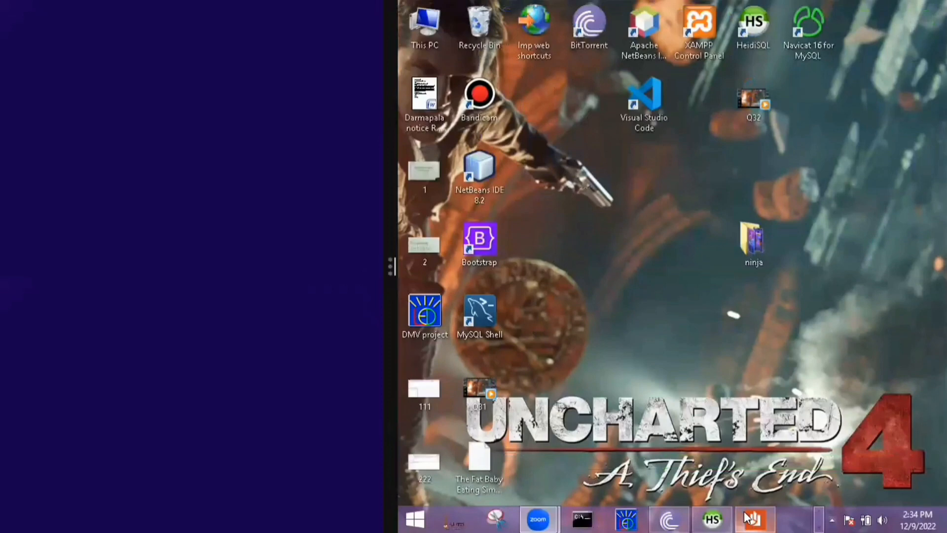
pyautogui.click(753, 518)
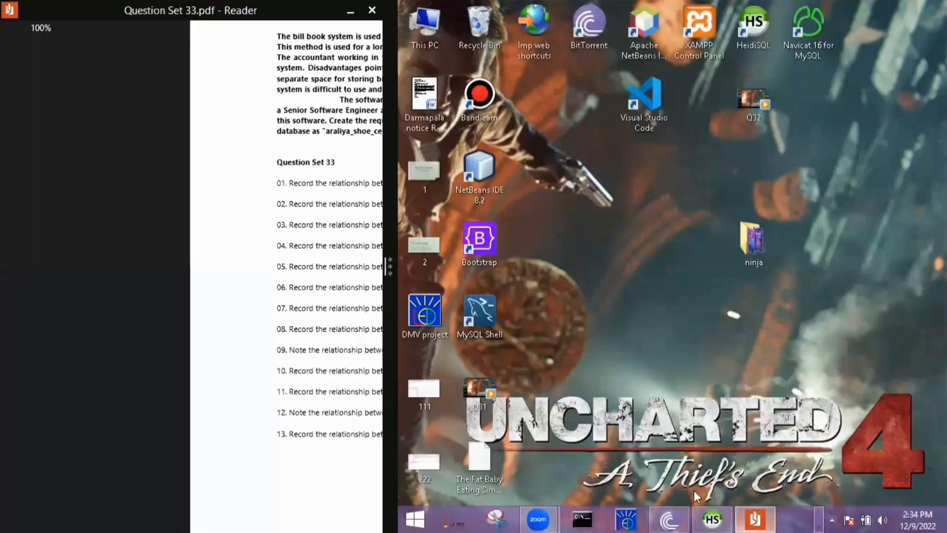
pyautogui.click(819, 513)
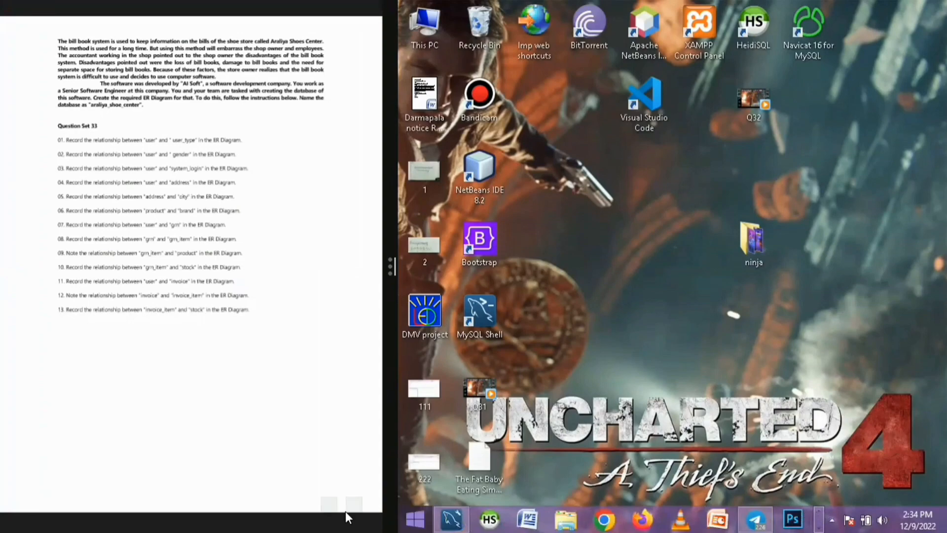
pyautogui.click(452, 517)
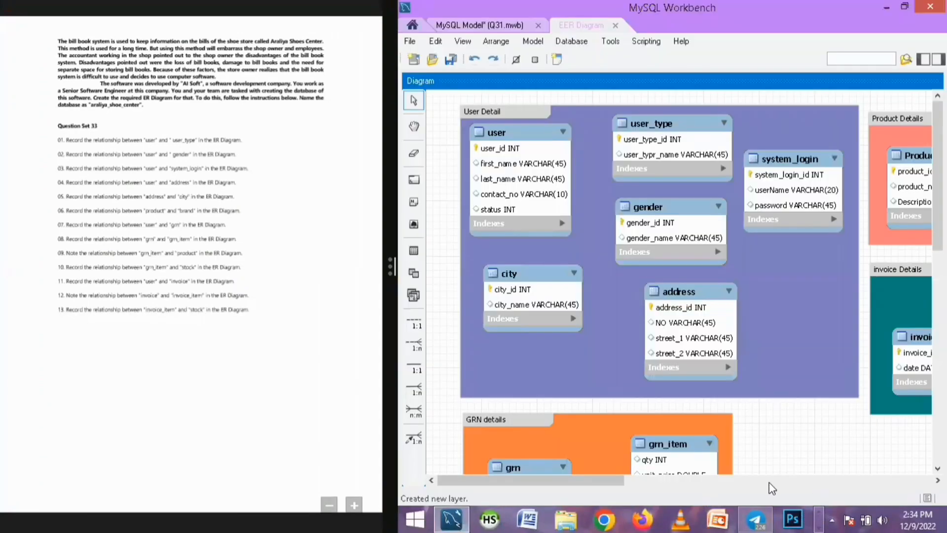
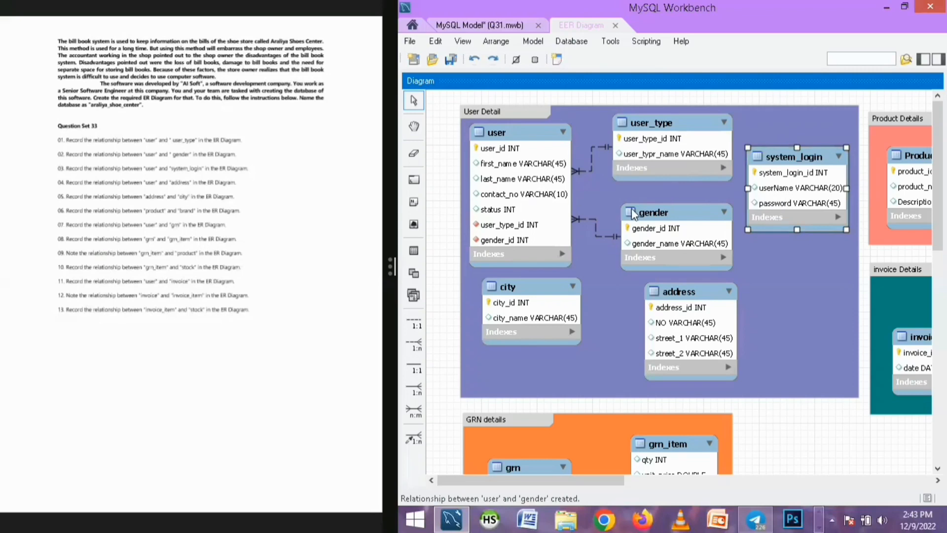
# Create a one-to-many non-identifying relationship between the user table and the system_login table
pyautogui.click(414, 344)
pyautogui.click(792, 188)
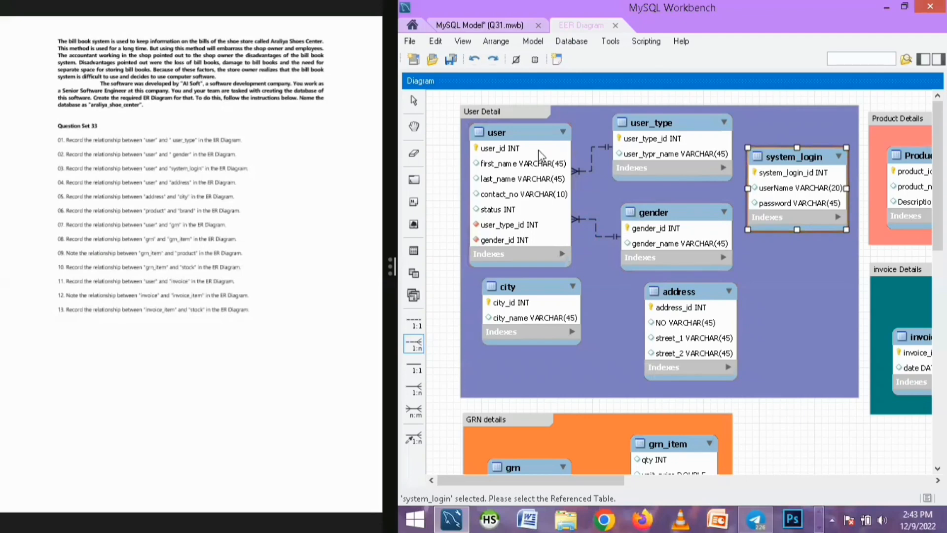
pyautogui.click(555, 200)
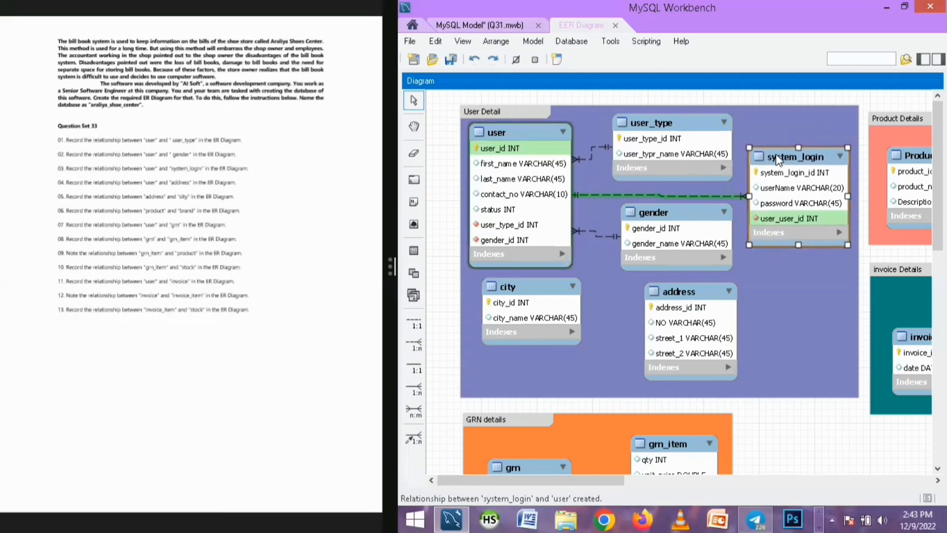
# Rename system_login's foreign key column user_user_id to user_id and close the table editor
pyautogui.doubleClick(800, 224)
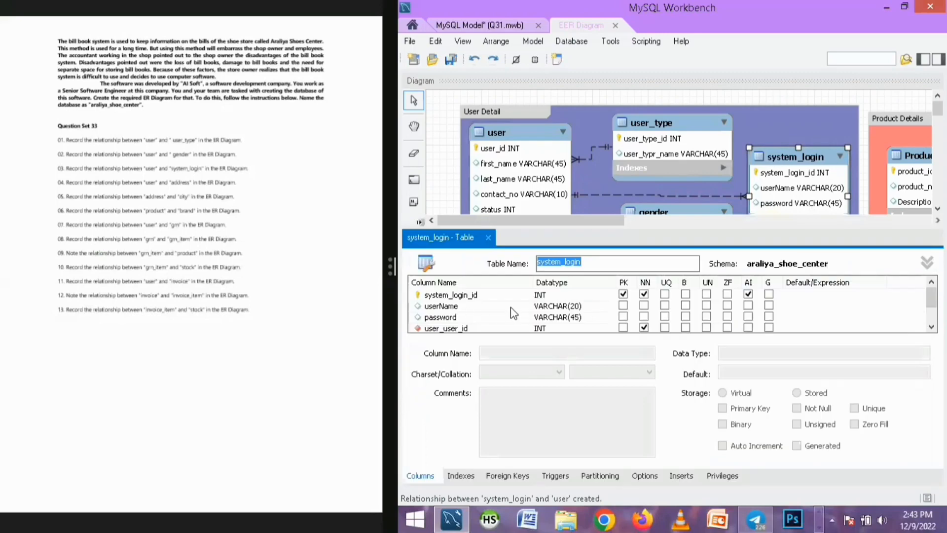
pyautogui.click(445, 331)
pyautogui.doubleClick(443, 331)
pyautogui.moveTo(444, 330); pyautogui.dragTo(423, 336)
pyautogui.press('BackSpace')
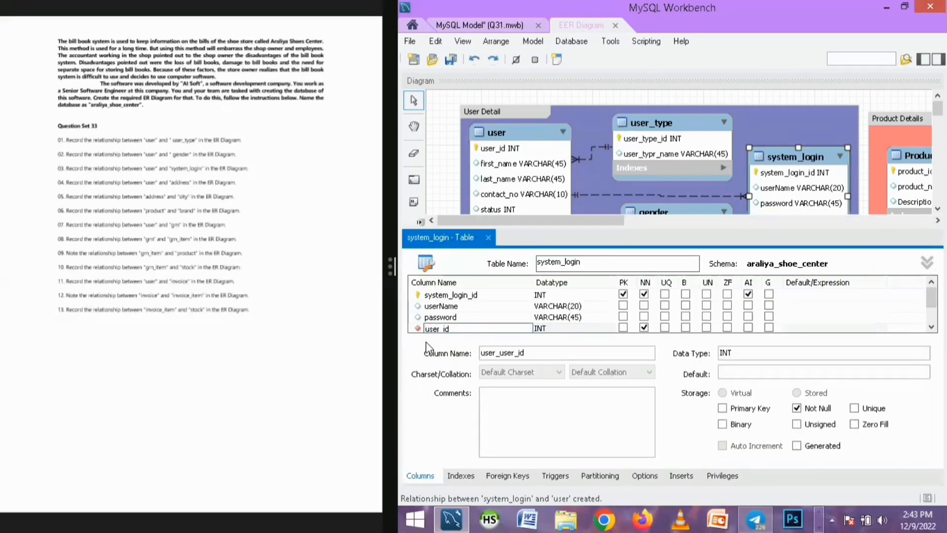
pyautogui.click(489, 245)
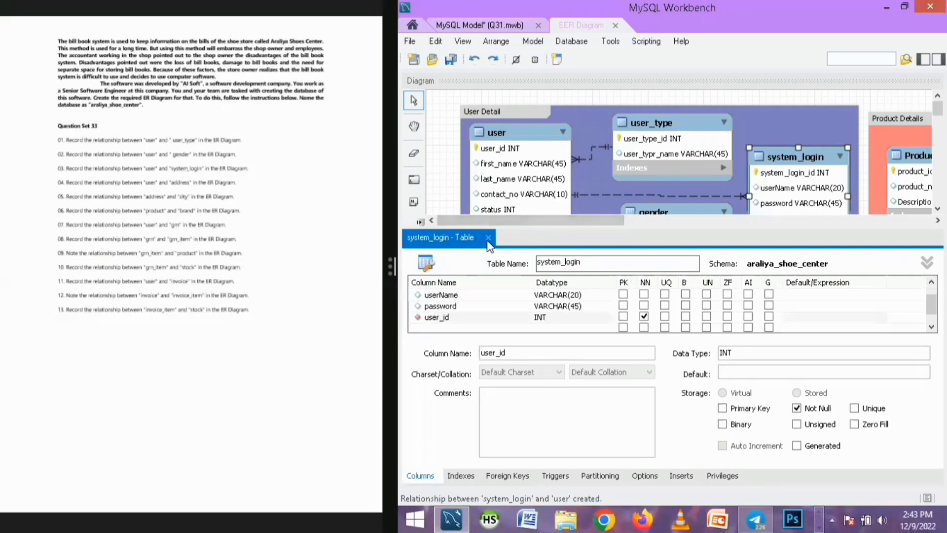
pyautogui.click(488, 239)
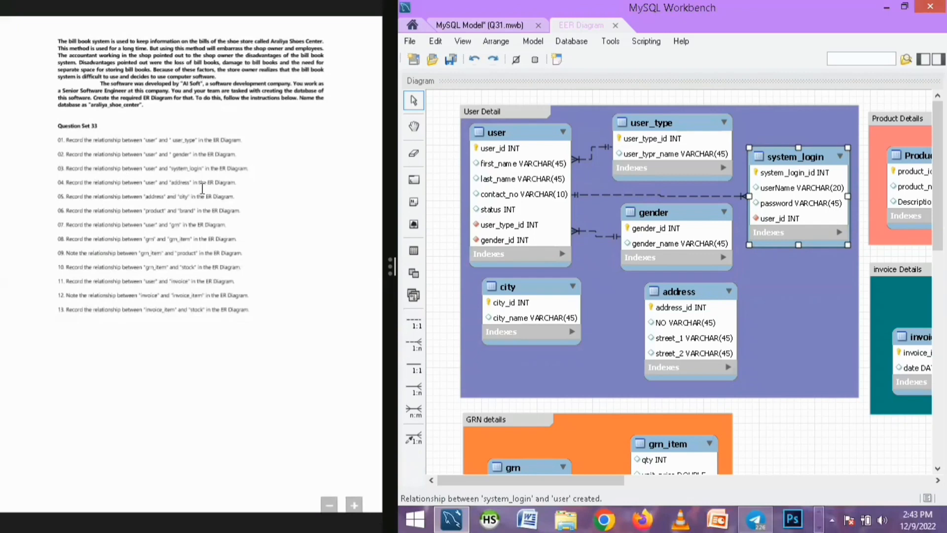
# Rearrange the address, gender, user_type and city tables inside the User Detail layer
pyautogui.moveTo(667, 298)
pyautogui.mouseDown()
pyautogui.moveTo(703, 294)
pyautogui.moveTo(676, 296)
pyautogui.mouseUp()
pyautogui.moveTo(661, 215); pyautogui.dragTo(667, 223)
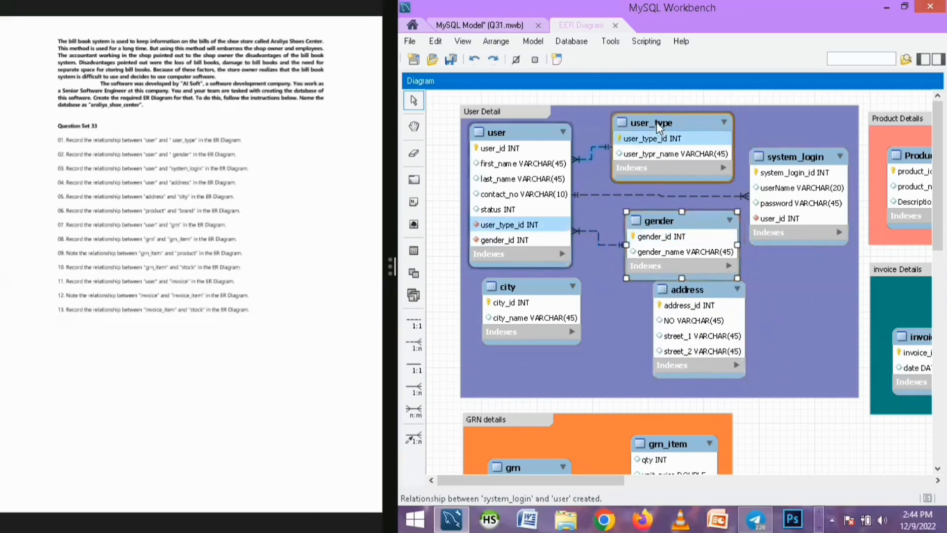
pyautogui.moveTo(659, 127); pyautogui.dragTo(665, 119)
pyautogui.moveTo(669, 291); pyautogui.dragTo(641, 304)
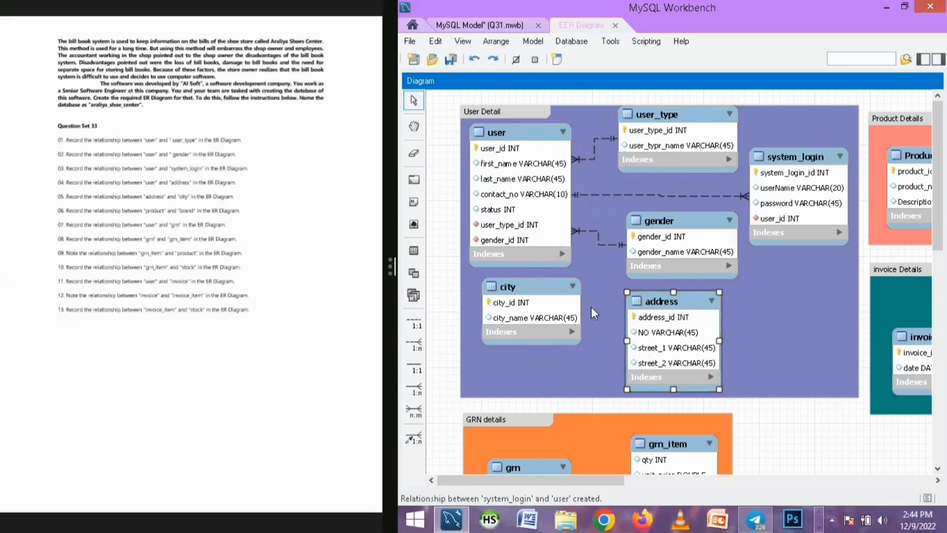
pyautogui.moveTo(651, 302); pyautogui.dragTo(661, 301)
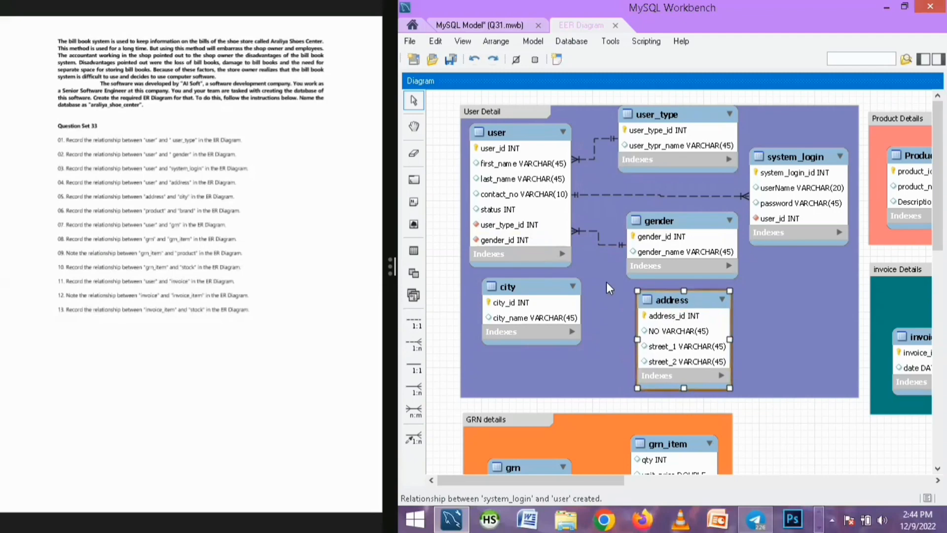
pyautogui.moveTo(524, 294); pyautogui.dragTo(520, 301)
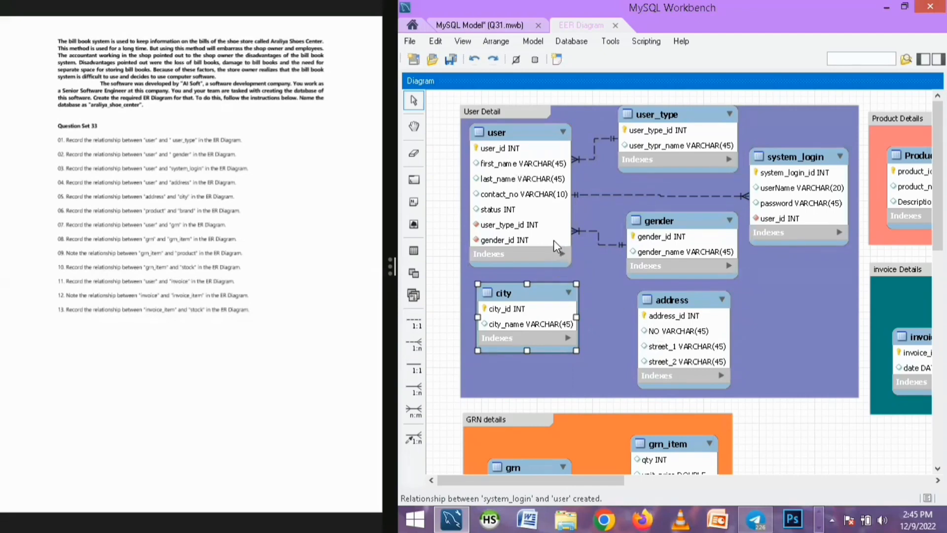
pyautogui.moveTo(649, 218)
pyautogui.mouseDown()
pyautogui.moveTo(642, 209)
pyautogui.moveTo(648, 221)
pyautogui.mouseUp()
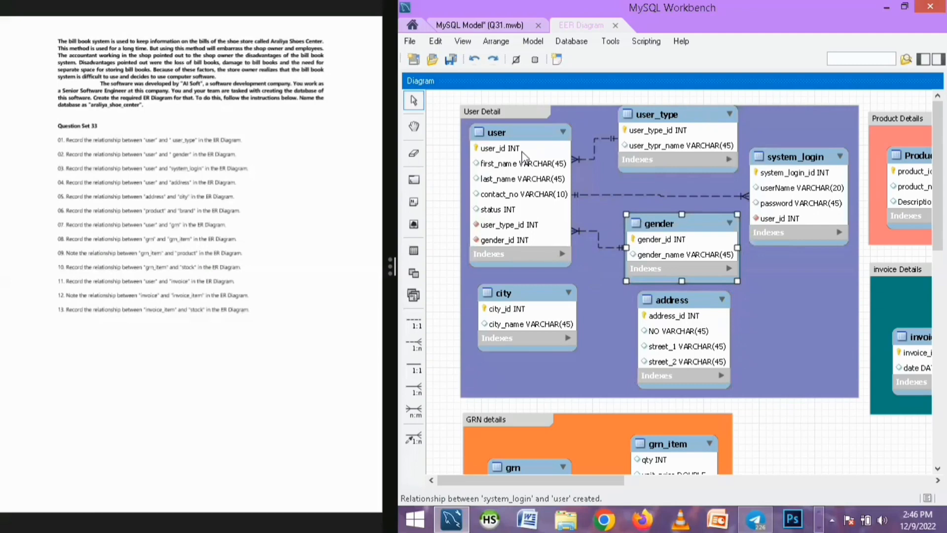
# Create a one-to-many non-identifying relationship between the user table and the address table
pyautogui.click(413, 344)
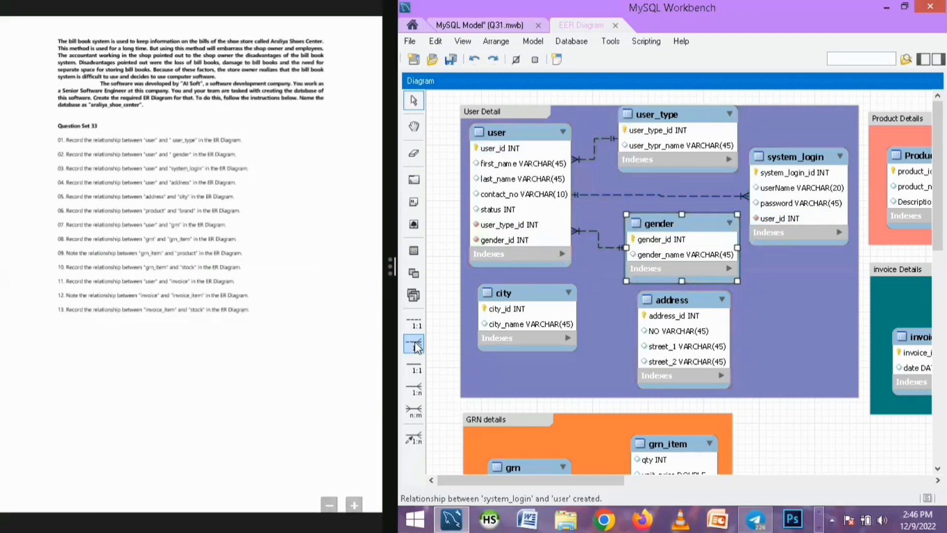
pyautogui.click(525, 244)
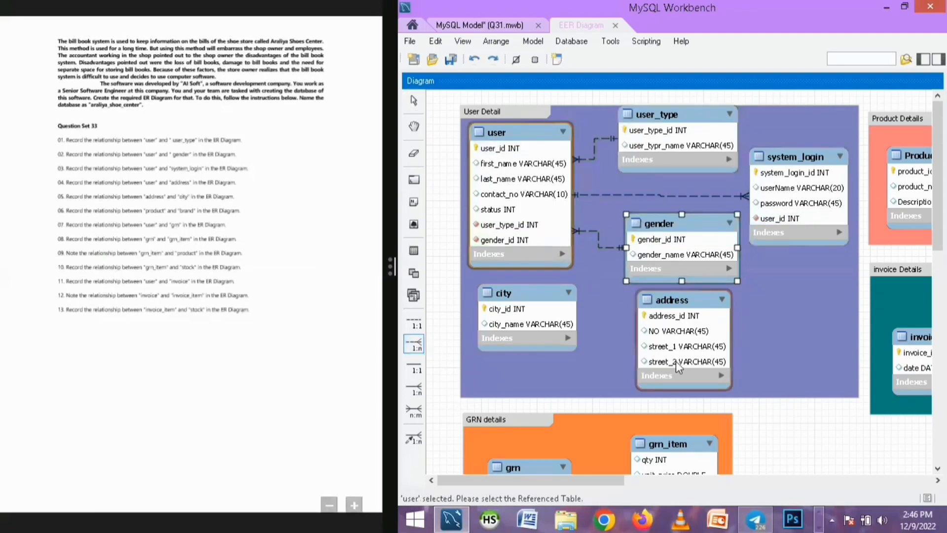
pyautogui.click(687, 331)
# Reposition the address, gender and system_login tables and shift the User Detail layer slightly up
pyautogui.moveTo(674, 309); pyautogui.dragTo(703, 317)
pyautogui.moveTo(667, 223); pyautogui.dragTo(671, 215)
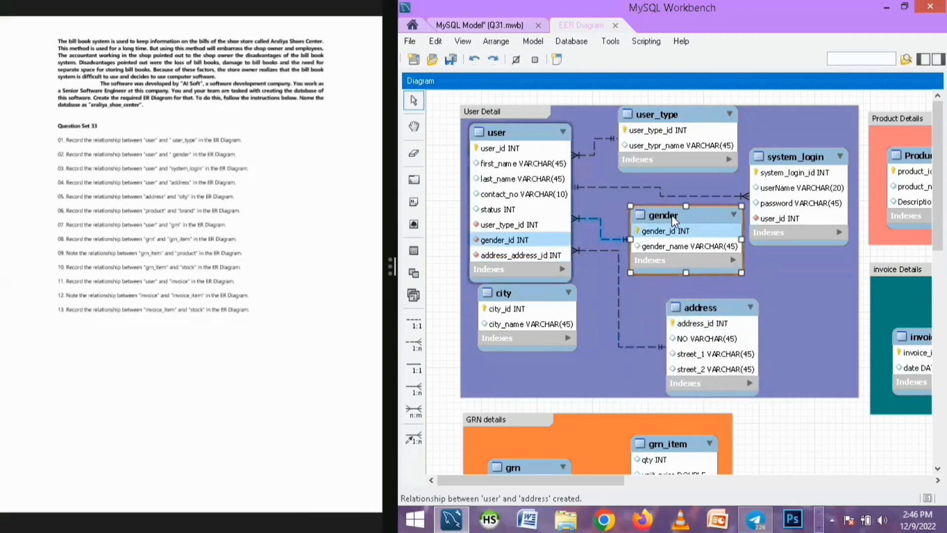
pyautogui.moveTo(792, 159)
pyautogui.mouseDown()
pyautogui.moveTo(789, 147)
pyautogui.moveTo(792, 156)
pyautogui.mouseUp()
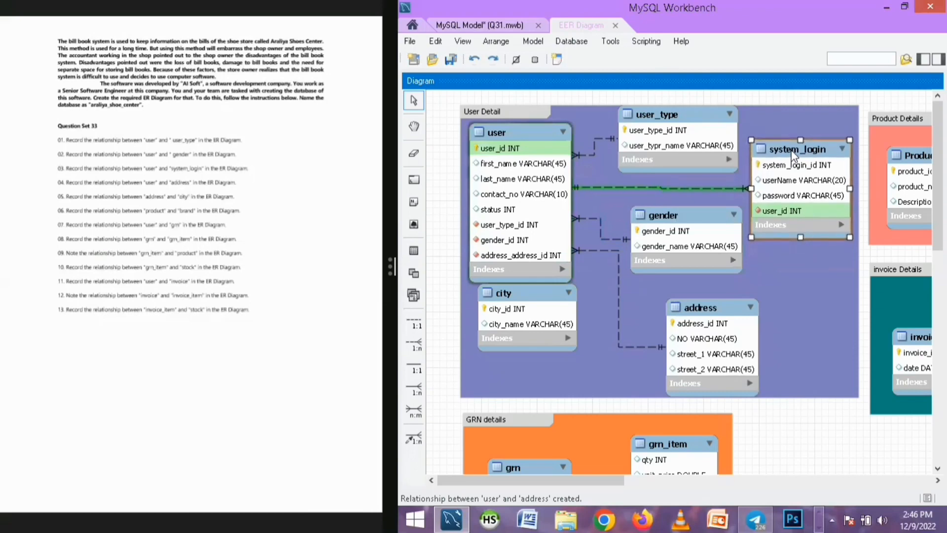
pyautogui.moveTo(695, 113); pyautogui.dragTo(659, 97)
pyautogui.click(802, 107)
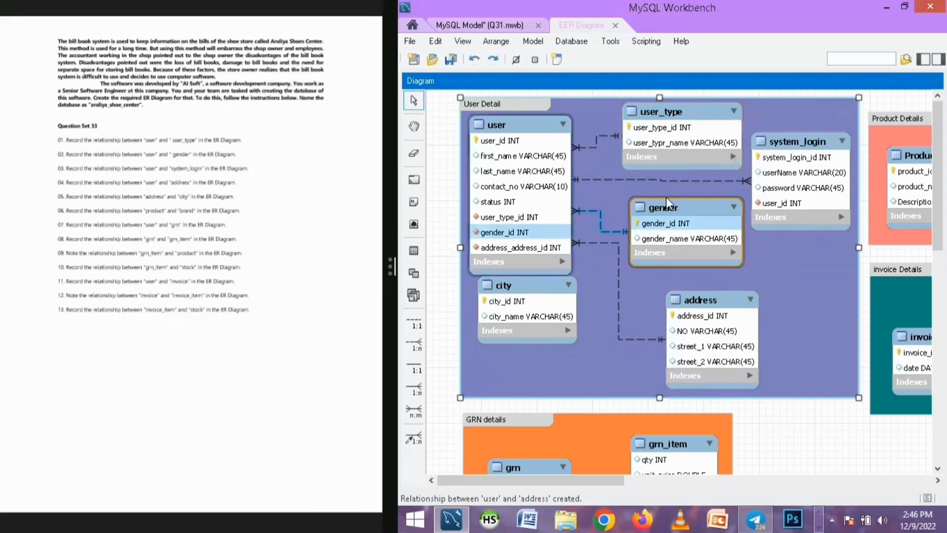
pyautogui.moveTo(719, 300); pyautogui.dragTo(696, 289)
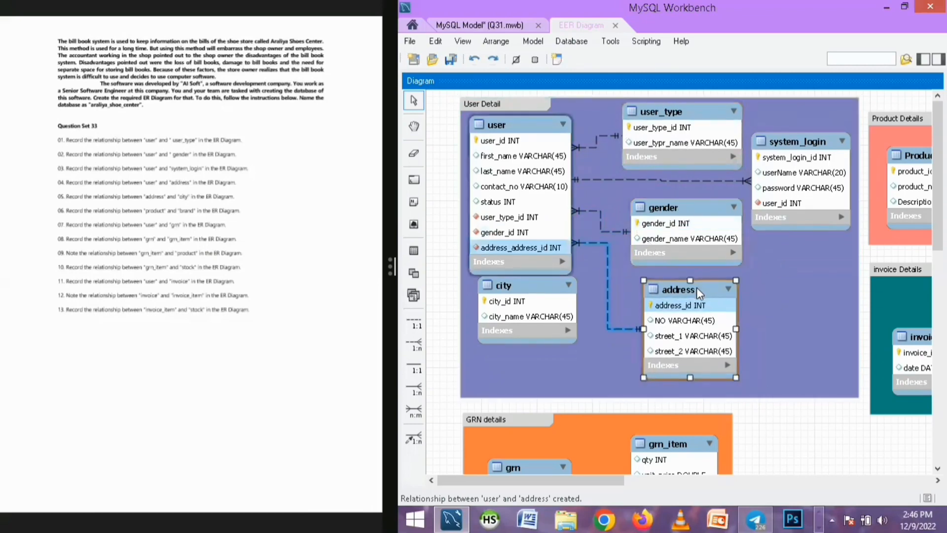
# Rename the user table's address_address_id column to address_id, then nudge the city and user tables into place
pyautogui.doubleClick(508, 252)
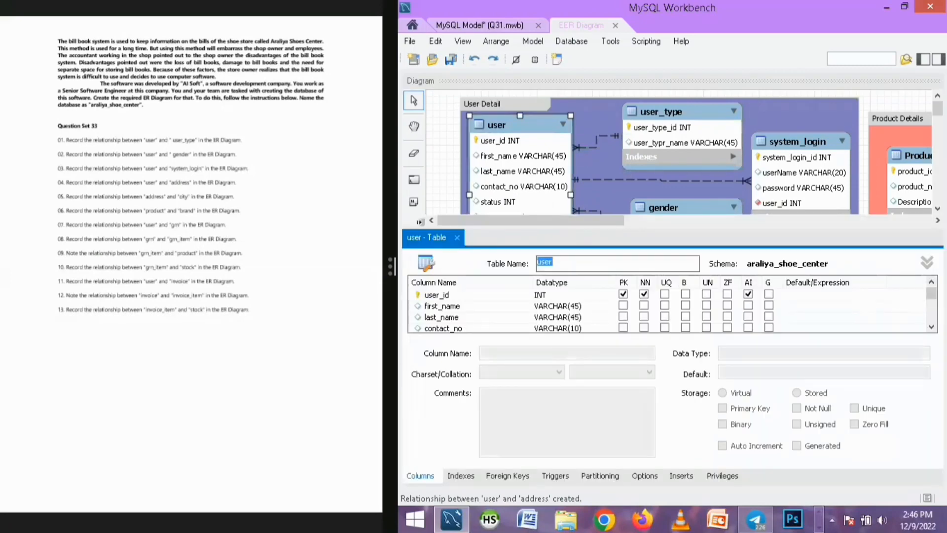
pyautogui.scroll(-2, 473, 323)
pyautogui.doubleClick(454, 310)
pyautogui.moveTo(454, 309); pyautogui.dragTo(404, 301)
pyautogui.press('BackSpace')
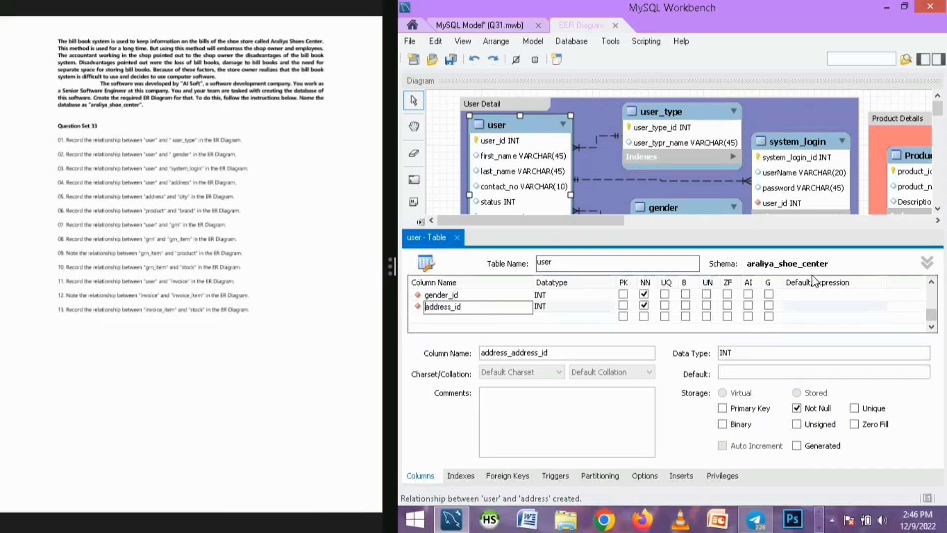
pyautogui.press('Return')
pyautogui.click(458, 237)
pyautogui.moveTo(509, 290); pyautogui.dragTo(509, 309)
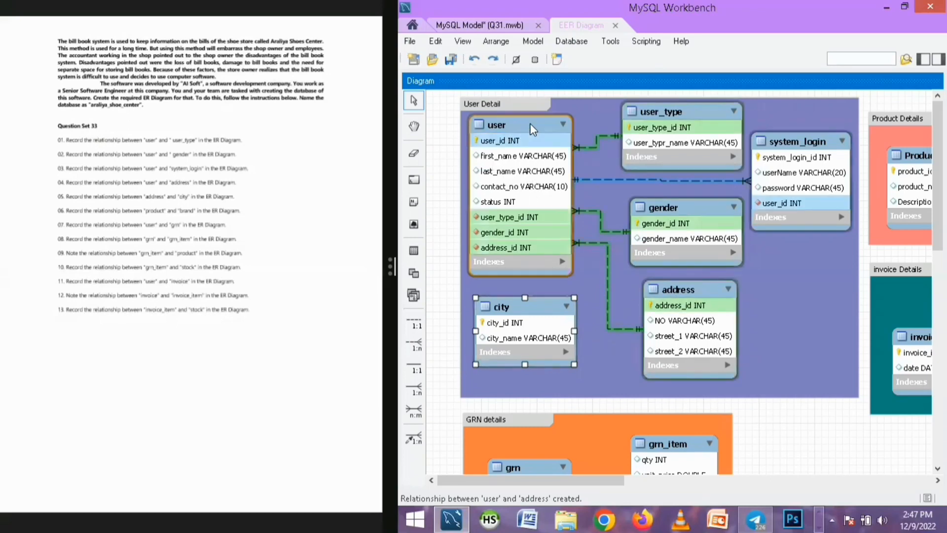
pyautogui.moveTo(529, 123); pyautogui.dragTo(530, 126)
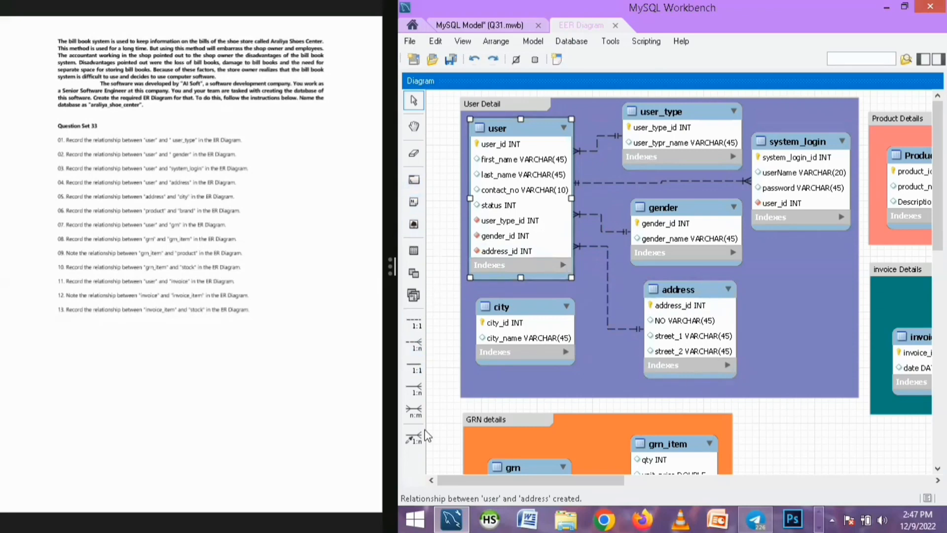
# Create a one-to-many non-identifying relationship between the address table and the city table
pyautogui.click(413, 344)
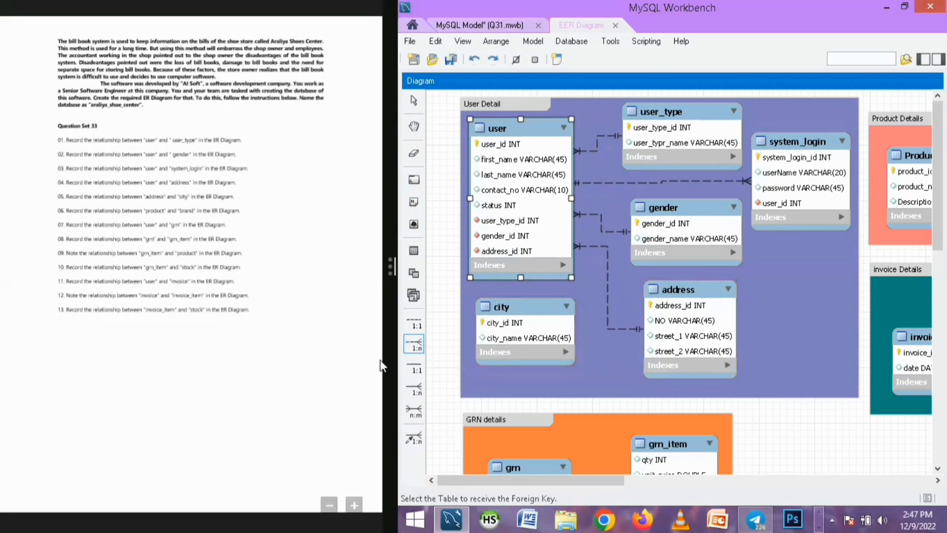
pyautogui.click(666, 338)
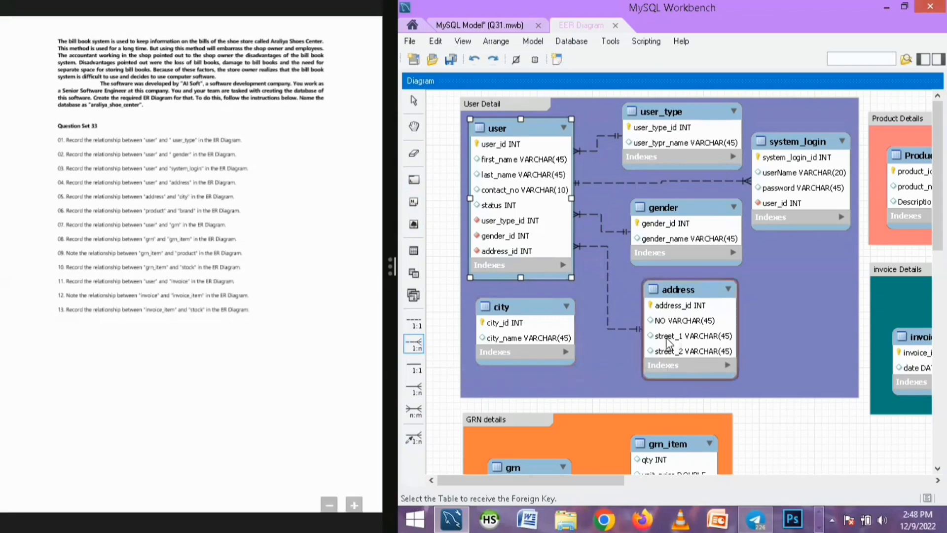
pyautogui.click(528, 337)
# Rename the address table's city_city_id column to city_id and close the table editor
pyautogui.click(689, 369)
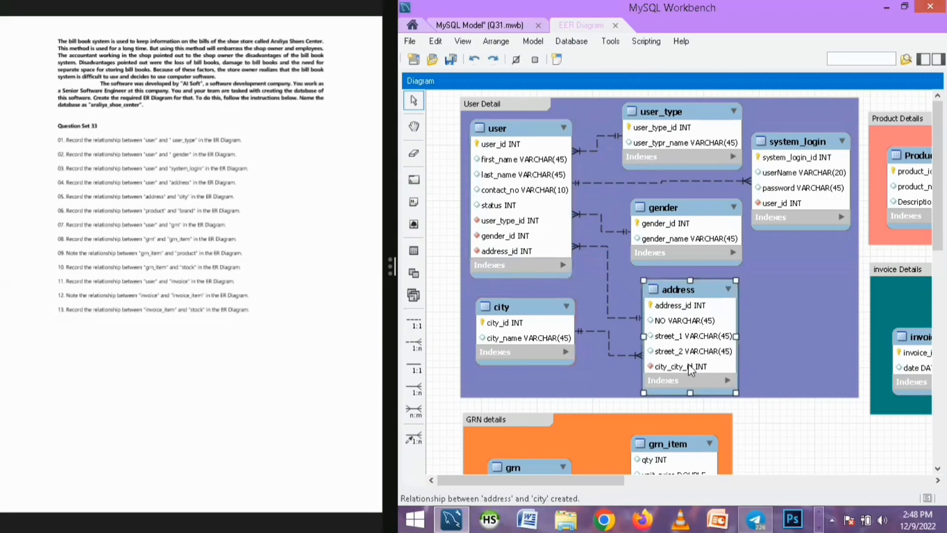
pyautogui.doubleClick(689, 369)
pyautogui.scroll(-1, 910, 302)
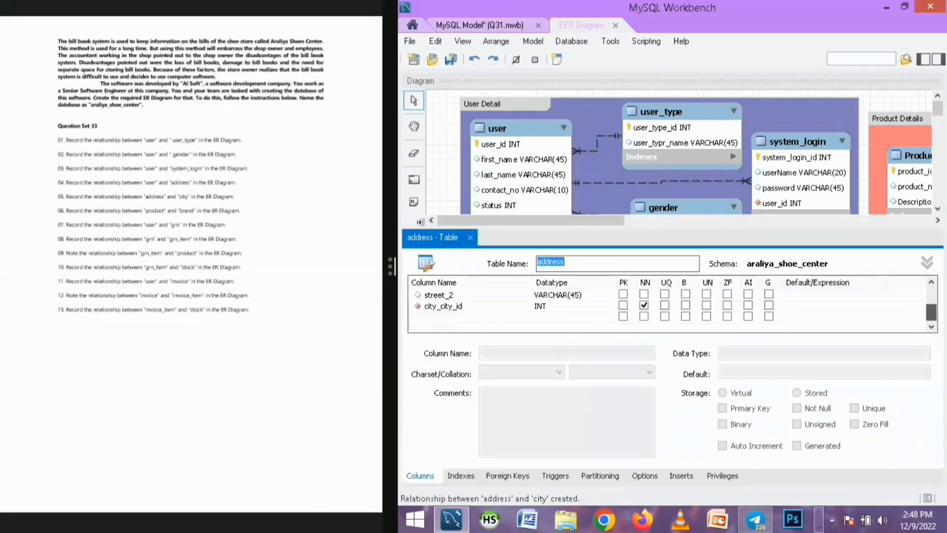
pyautogui.click(442, 306)
pyautogui.click(441, 306)
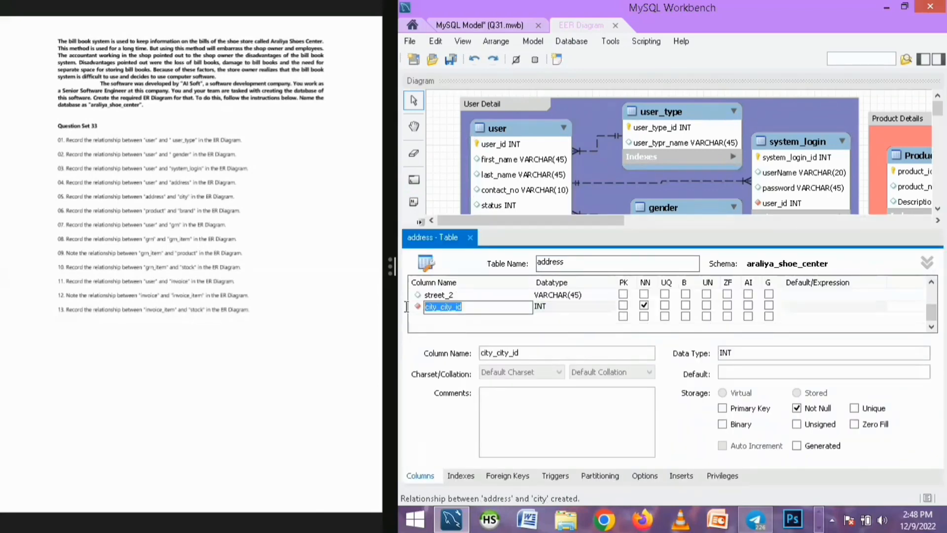
pyautogui.click(439, 307)
pyautogui.press('BackSpace')
pyautogui.press('BackSpace')
pyautogui.press('BackSpace')
pyautogui.press('BackSpace')
pyautogui.press('BackSpace')
pyautogui.click(470, 238)
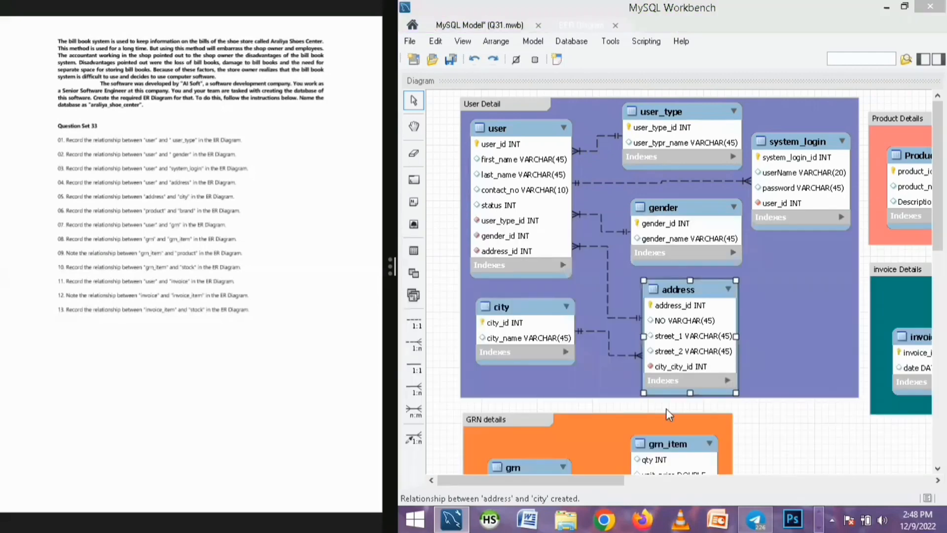
# Resize the address table and move it slightly up within the User Detail layer
pyautogui.moveTo(736, 395)
pyautogui.mouseDown()
pyautogui.moveTo(730, 384)
pyautogui.moveTo(751, 392)
pyautogui.moveTo(740, 402)
pyautogui.mouseUp()
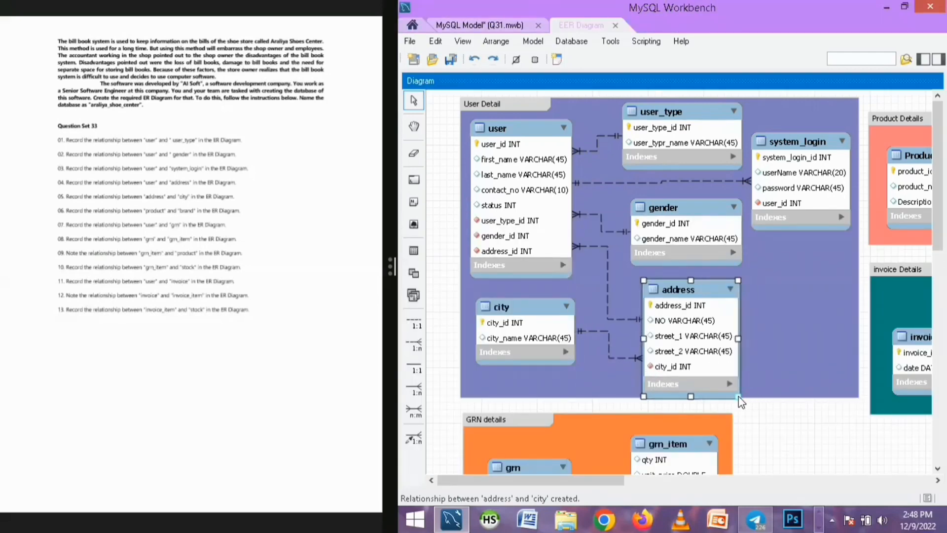
pyautogui.doubleClick(689, 296)
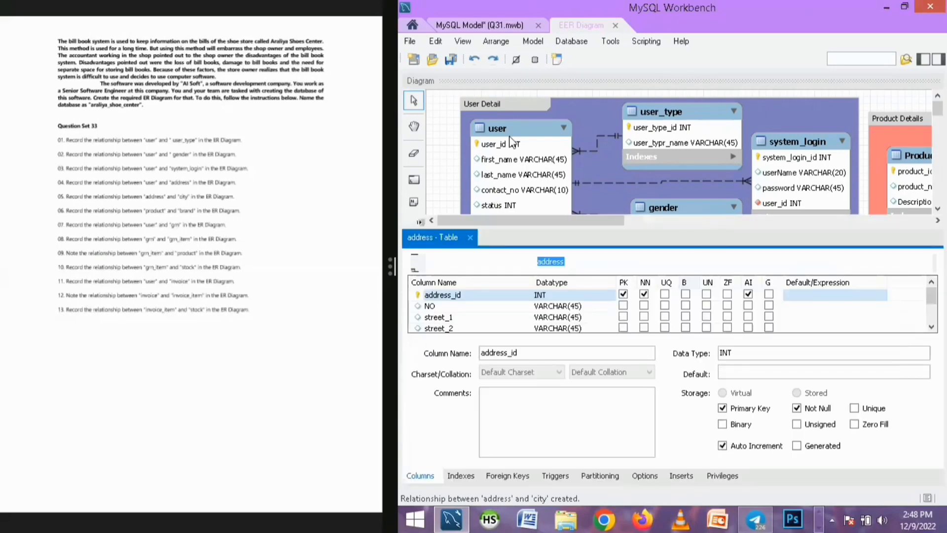
pyautogui.moveTo(689, 296)
pyautogui.mouseDown()
pyautogui.moveTo(690, 279)
pyautogui.moveTo(684, 286)
pyautogui.mouseUp()
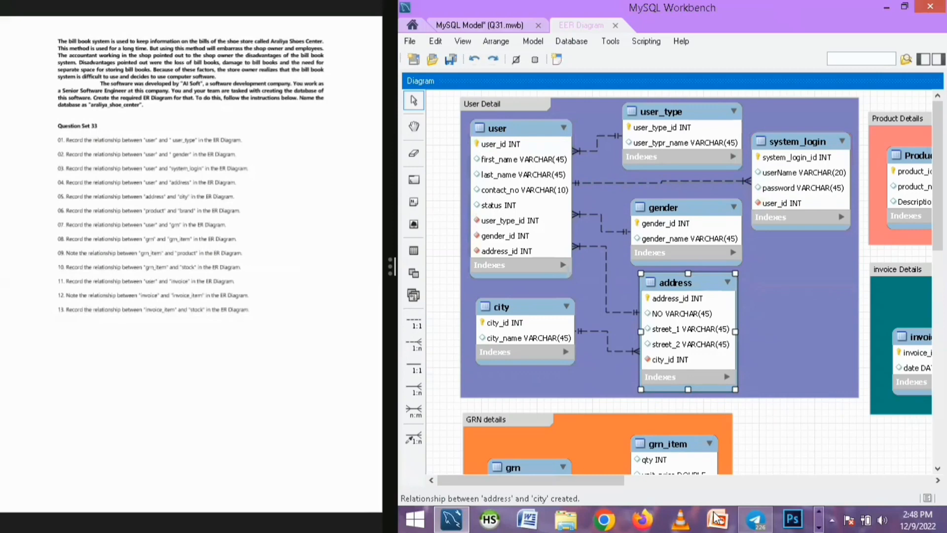
# Reposition the brand table inside the Product Details layer
pyautogui.moveTo(521, 478); pyautogui.dragTo(642, 468)
pyautogui.click(698, 130)
pyautogui.moveTo(698, 131); pyautogui.dragTo(711, 131)
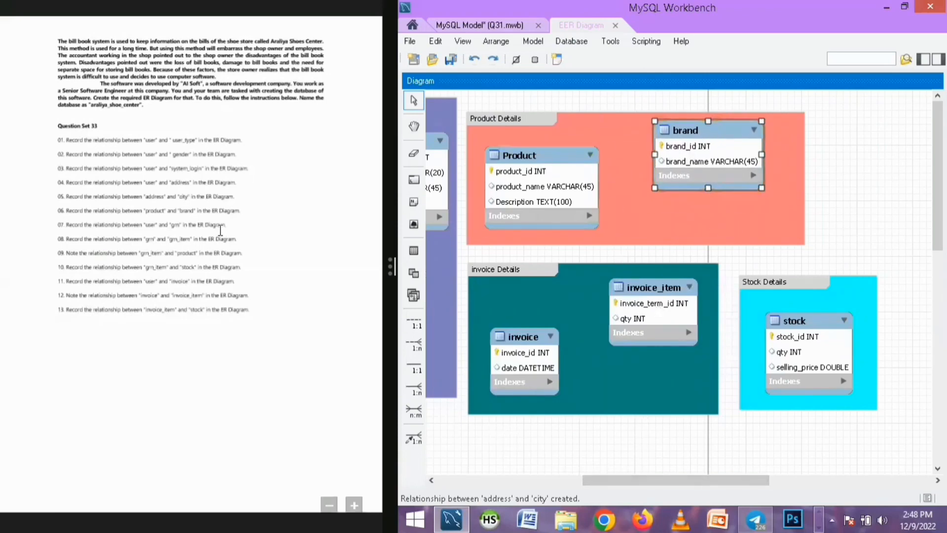
pyautogui.click(719, 212)
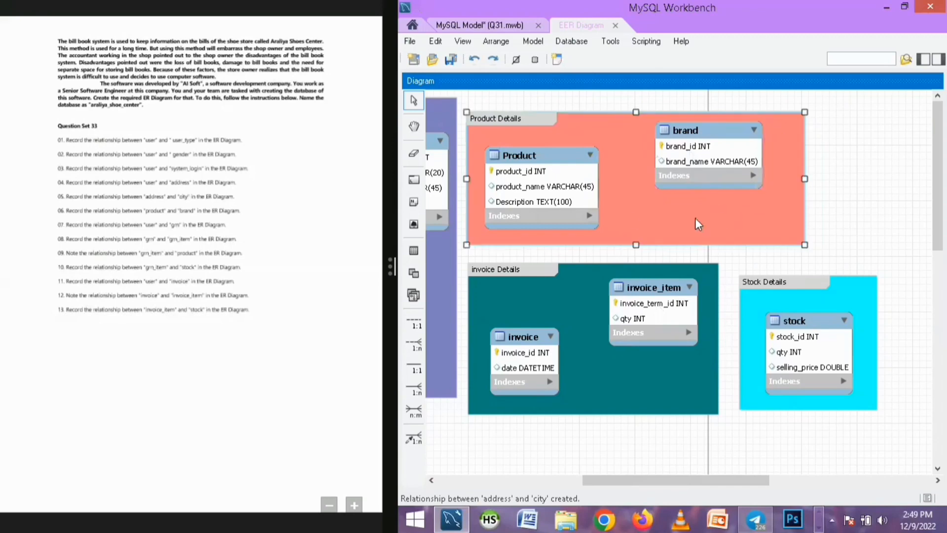
pyautogui.click(835, 205)
pyautogui.moveTo(674, 141); pyautogui.dragTo(668, 147)
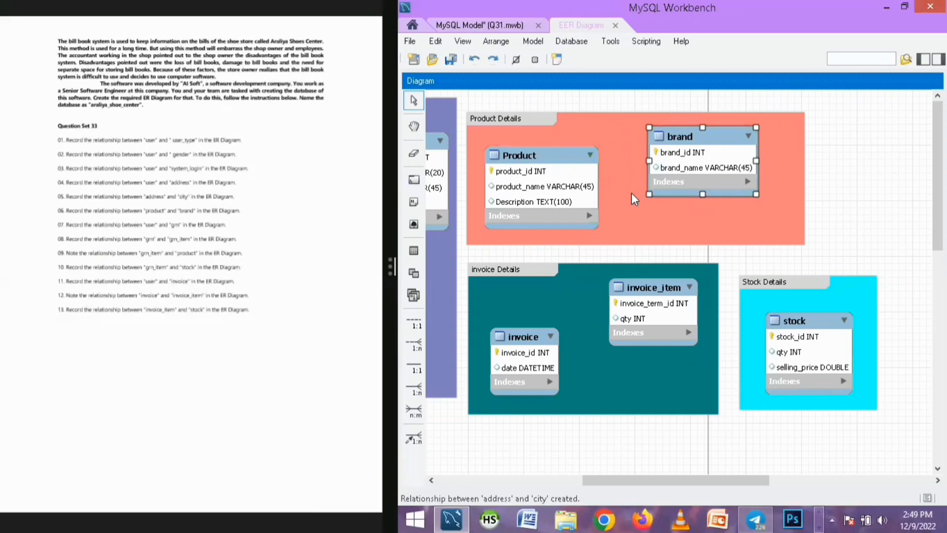
pyautogui.click(651, 225)
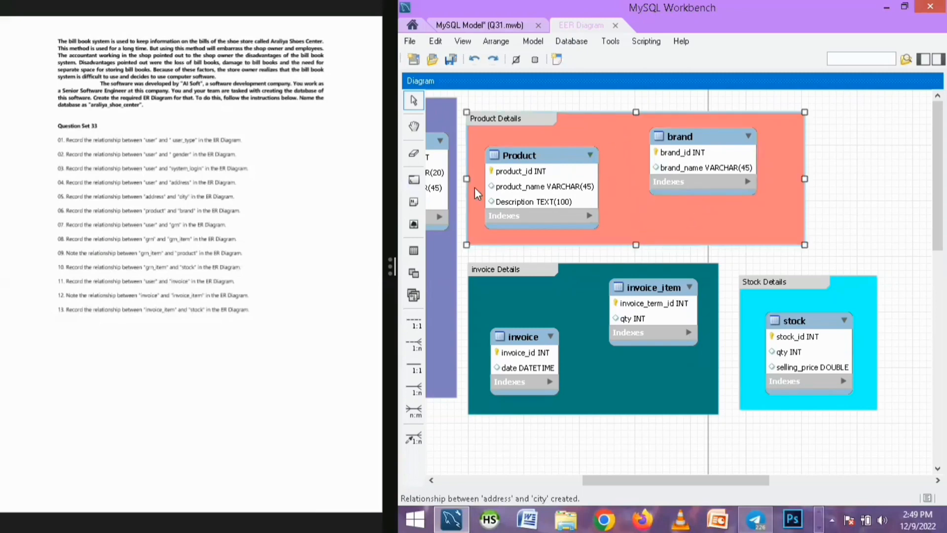
pyautogui.click(860, 206)
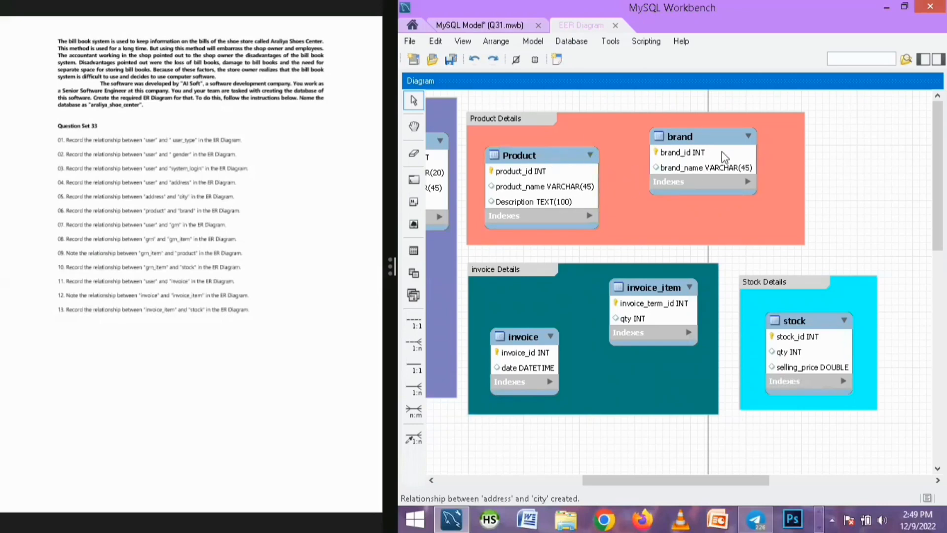
# Create a one-to-many non-identifying relationship between the Product table and the brand table
pyautogui.click(420, 342)
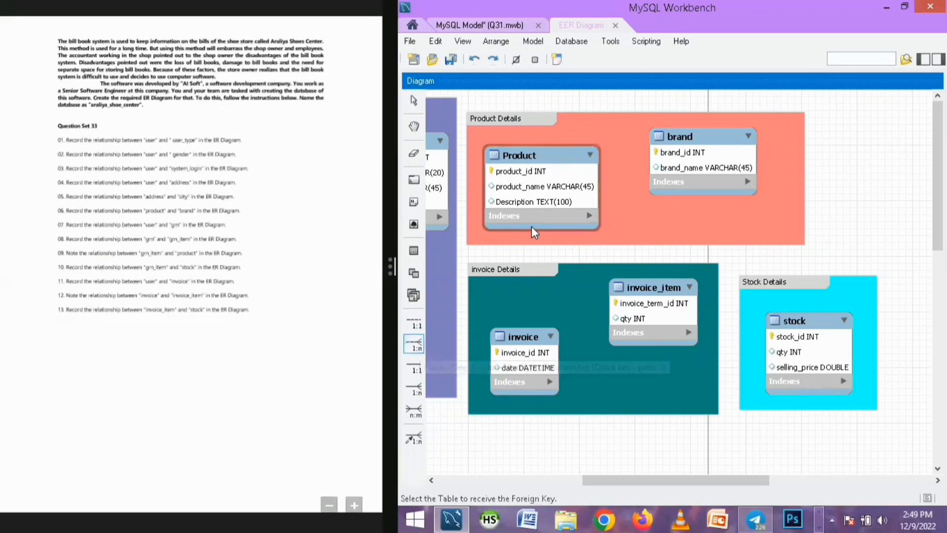
pyautogui.click(548, 190)
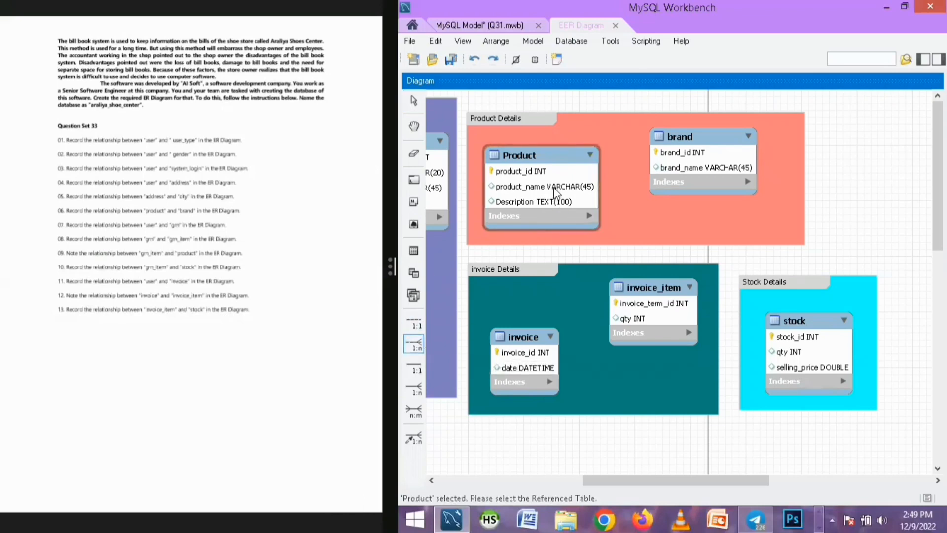
pyautogui.click(676, 185)
pyautogui.click(526, 217)
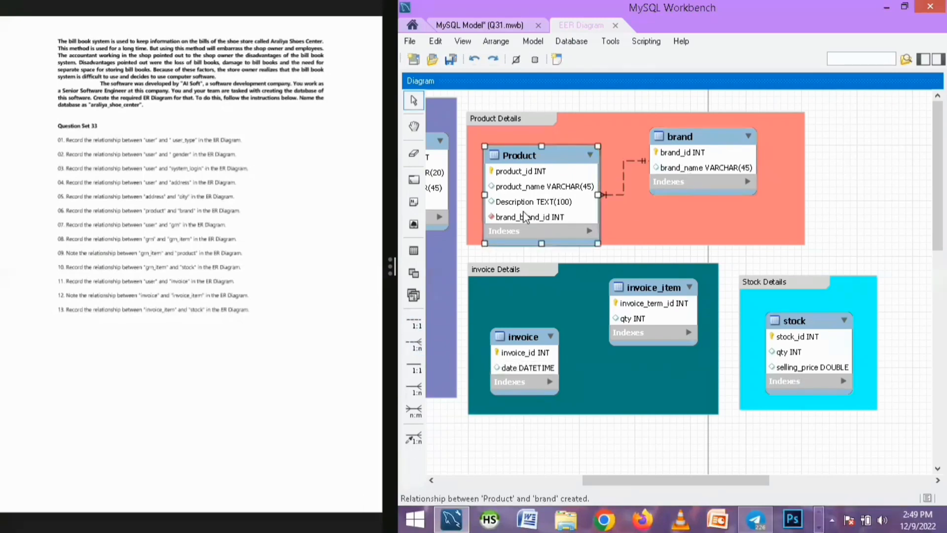
# Rename the Product table's brand_brand_id column to brand_id and close the table editor
pyautogui.doubleClick(528, 220)
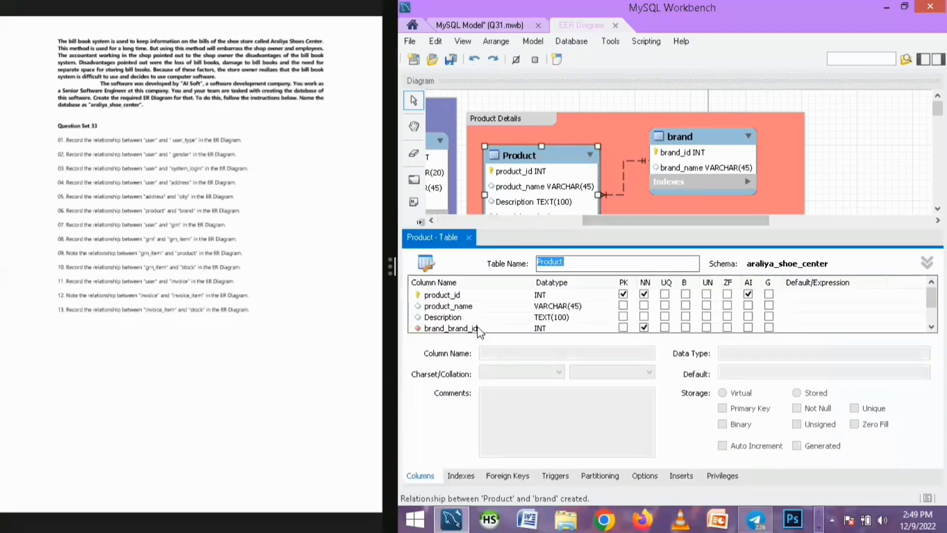
pyautogui.click(449, 329)
pyautogui.doubleClick(451, 329)
pyautogui.moveTo(449, 329); pyautogui.dragTo(410, 336)
pyautogui.press('BackSpace')
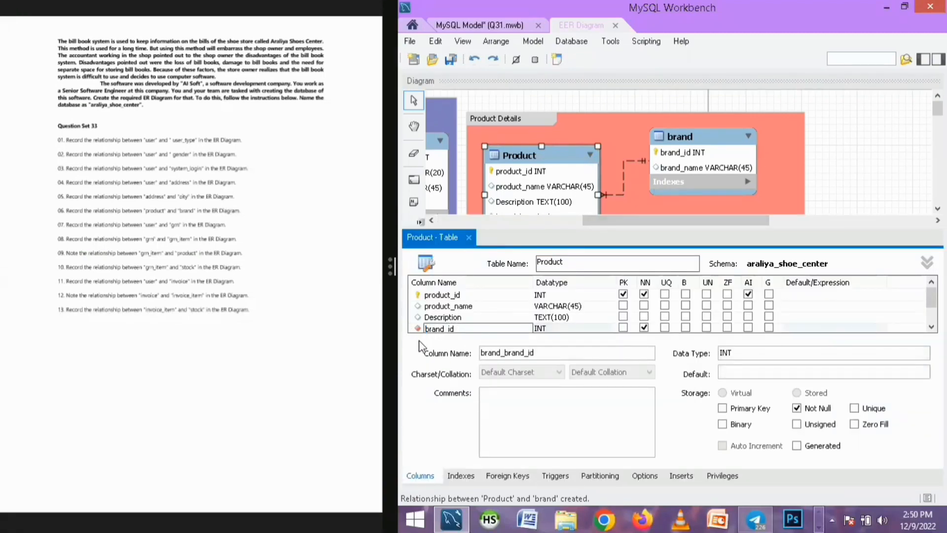
pyautogui.click(469, 238)
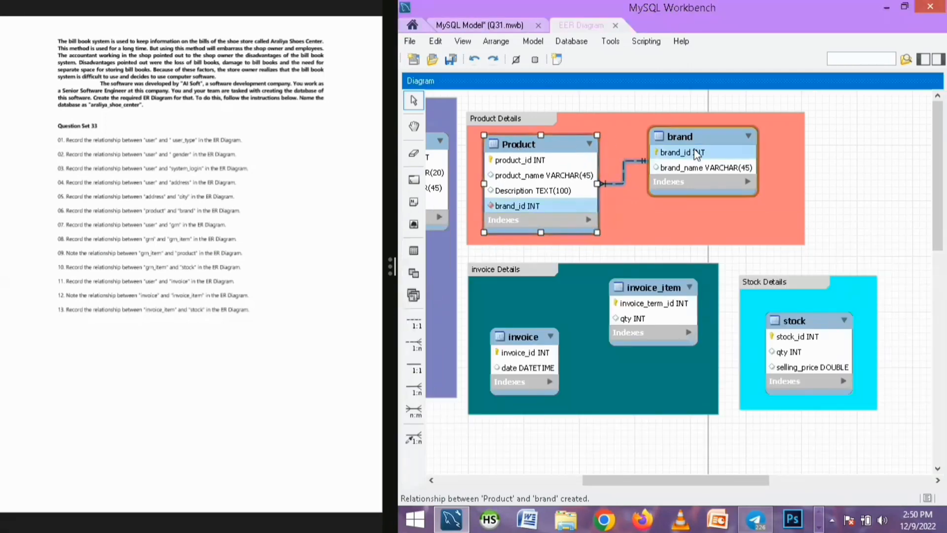
# Move the brand table slightly right within the Product Details layer
pyautogui.moveTo(682, 136); pyautogui.dragTo(701, 137)
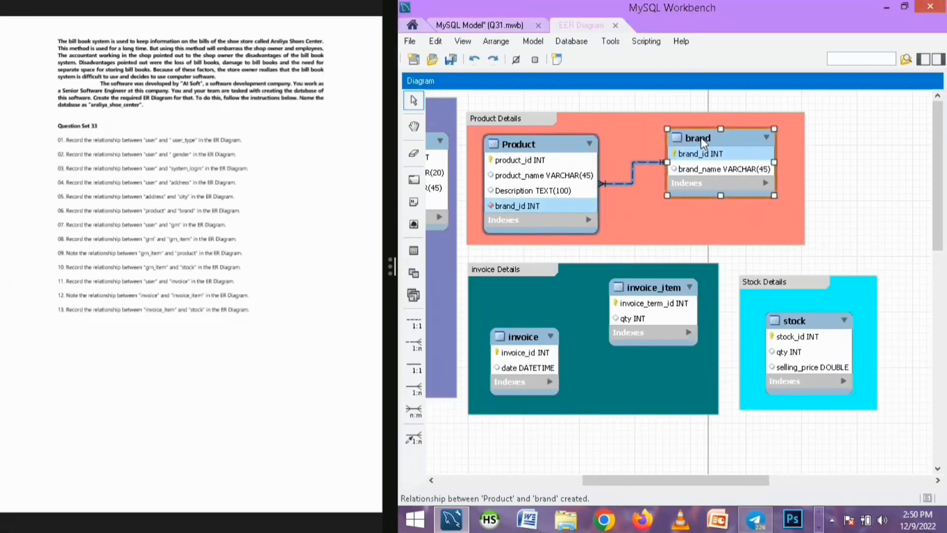
pyautogui.doubleClick(726, 135)
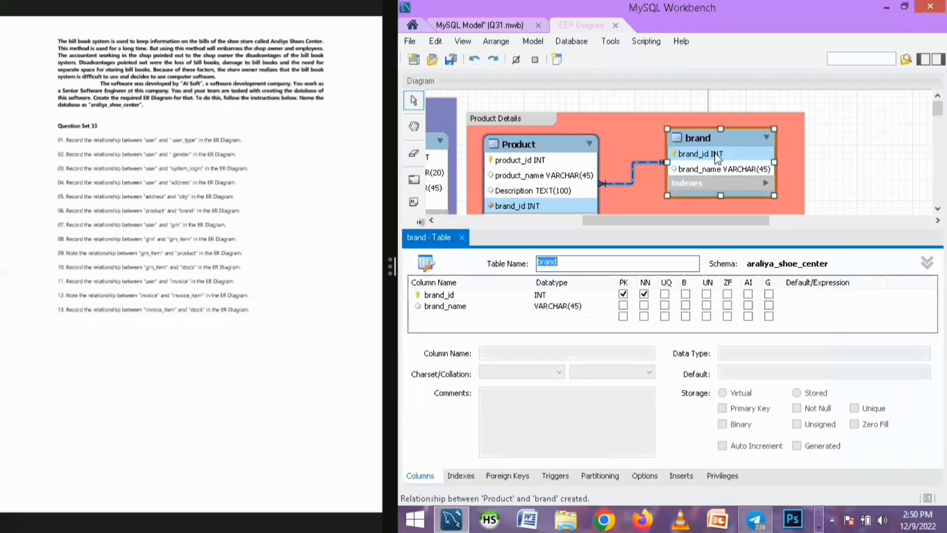
pyautogui.click(463, 238)
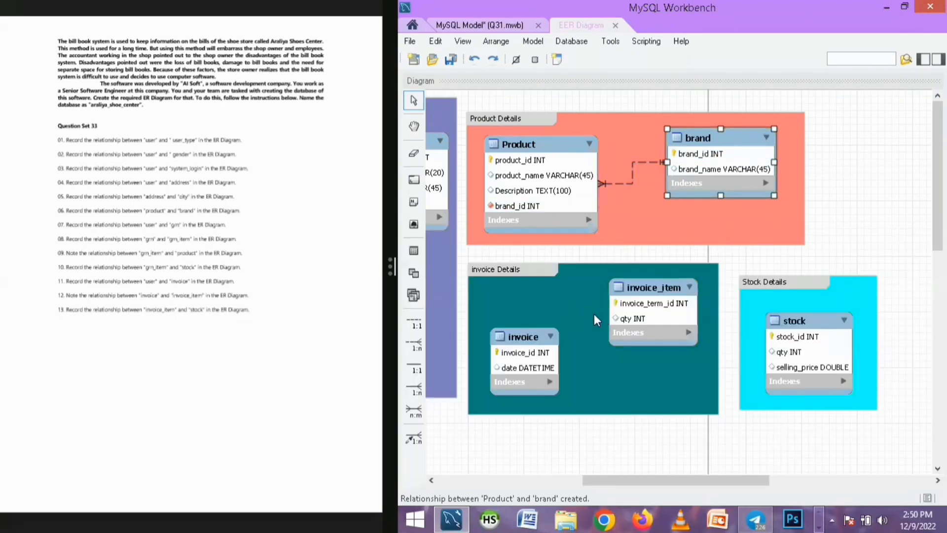
# Reposition the invoice and invoice_item tables slightly within the invoice Details layer
pyautogui.moveTo(528, 337); pyautogui.dragTo(523, 342)
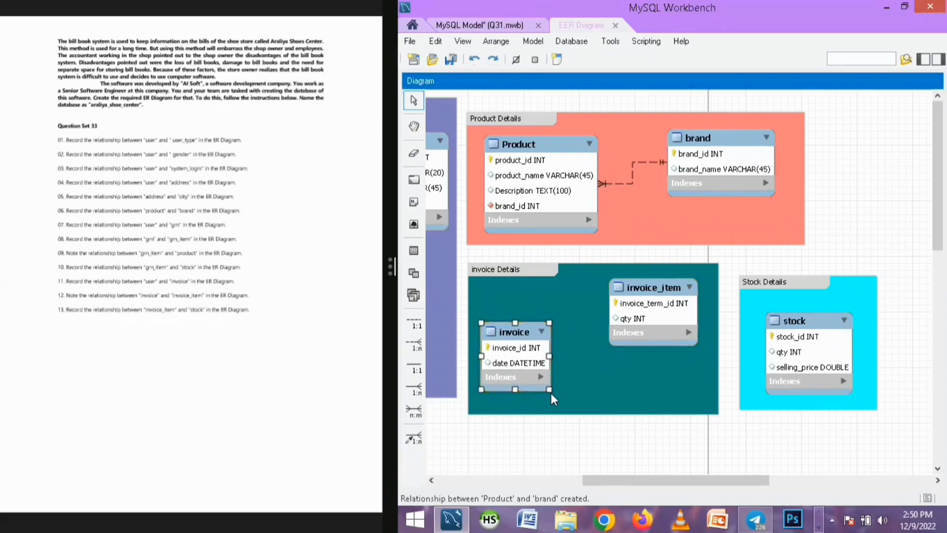
pyautogui.click(647, 295)
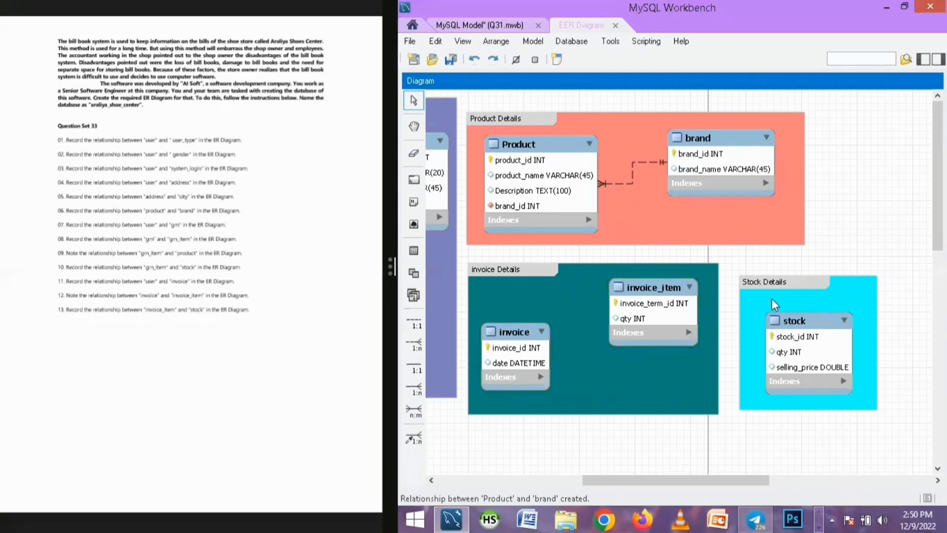
pyautogui.moveTo(598, 479); pyautogui.dragTo(606, 465)
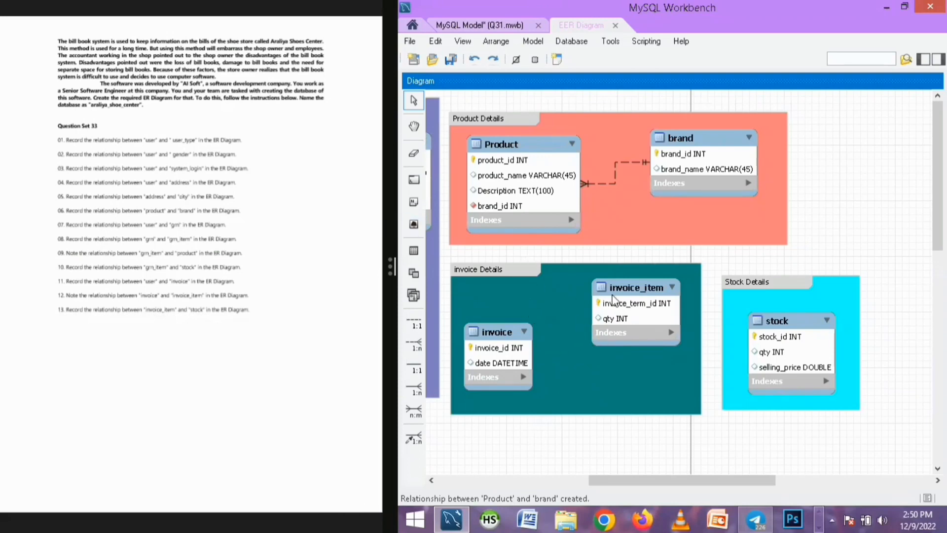
pyautogui.moveTo(614, 296); pyautogui.dragTo(605, 303)
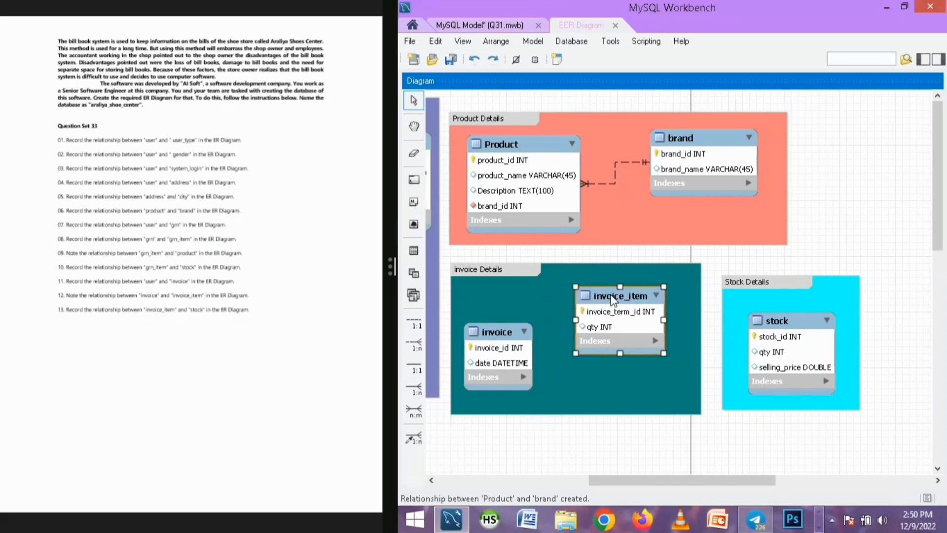
# Move the Stock Details layer slightly up and left
pyautogui.moveTo(768, 283)
pyautogui.mouseDown()
pyautogui.moveTo(759, 267)
pyautogui.moveTo(764, 273)
pyautogui.mouseUp()
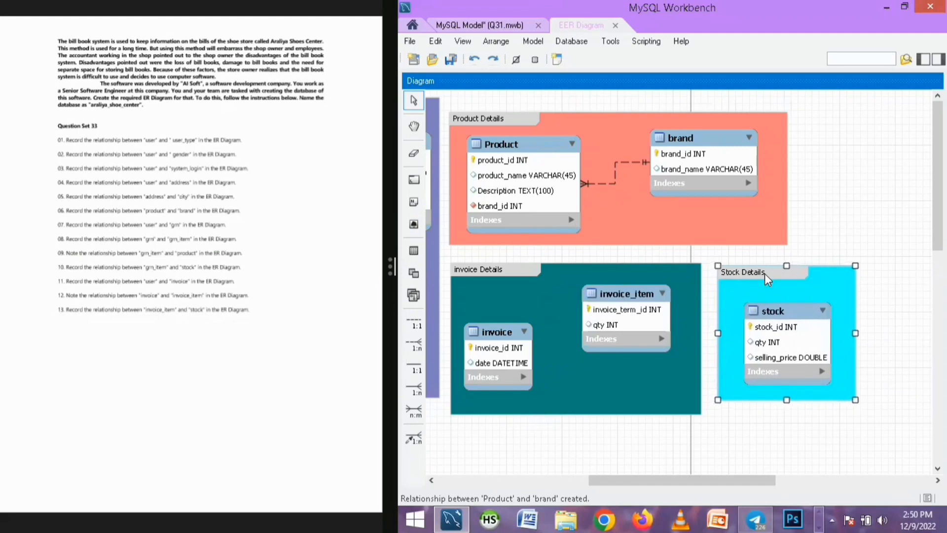
pyautogui.doubleClick(765, 273)
pyautogui.click(487, 237)
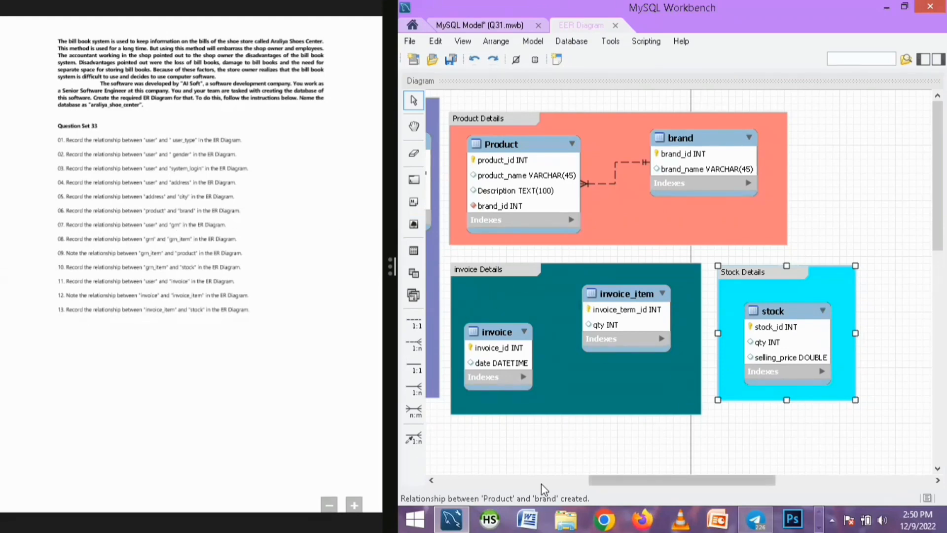
# Review the User Detail and GRN details layers and select the user table
pyautogui.moveTo(606, 478); pyautogui.dragTo(454, 469)
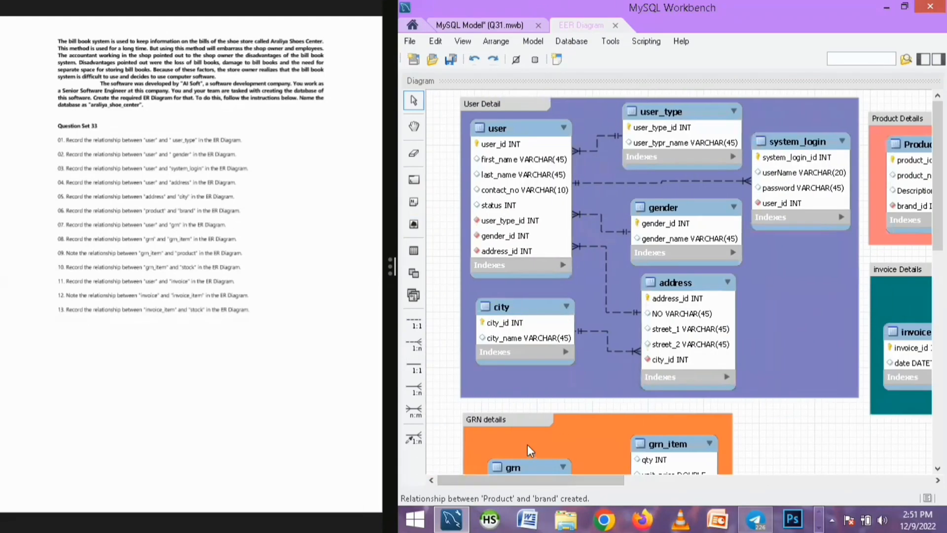
pyautogui.moveTo(937, 236); pyautogui.dragTo(923, 316)
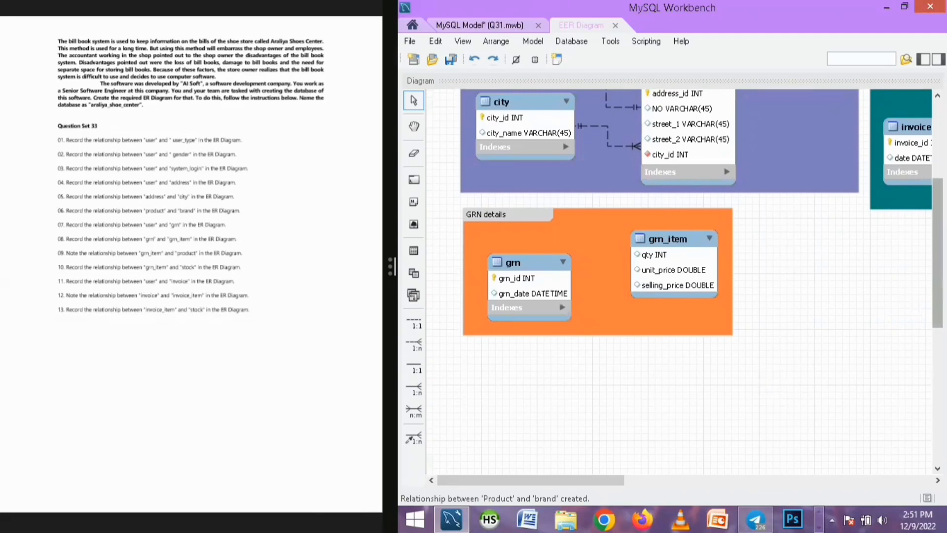
pyautogui.moveTo(937, 254); pyautogui.dragTo(937, 177)
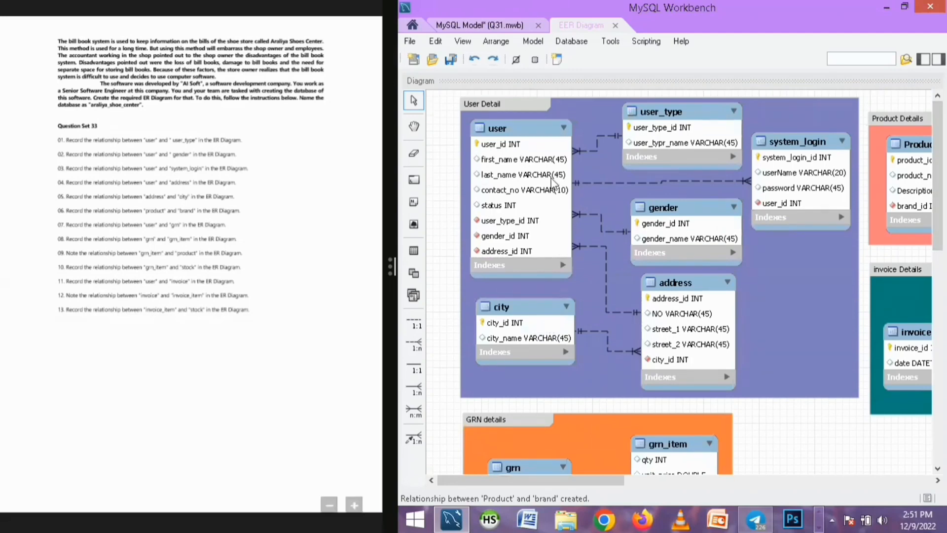
pyautogui.click(540, 127)
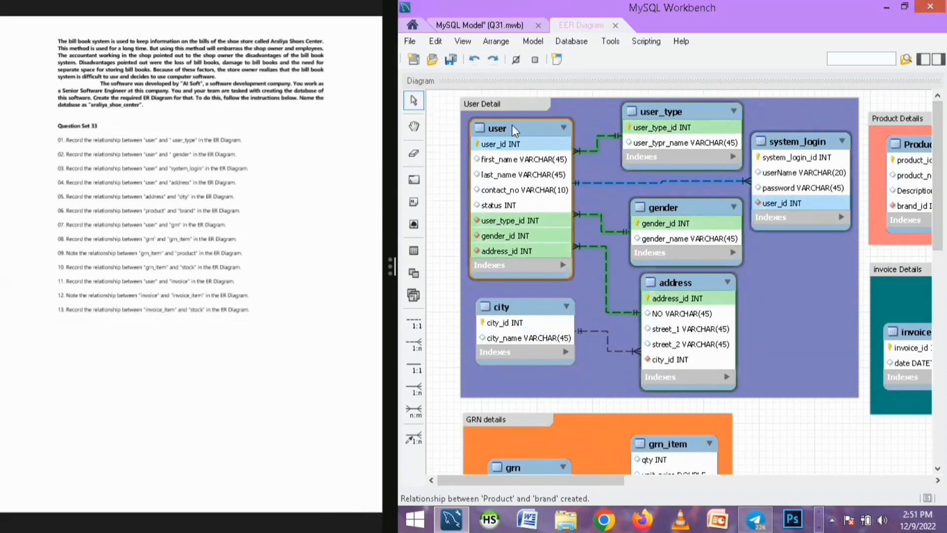
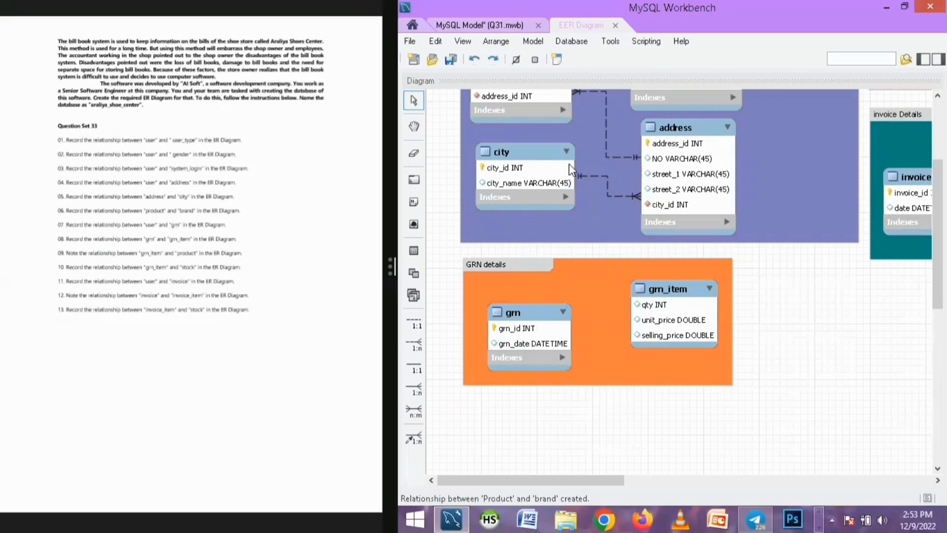
# Record a one-to-many relationship between user and grn, then nudge the grn table slightly up and right
pyautogui.click(414, 344)
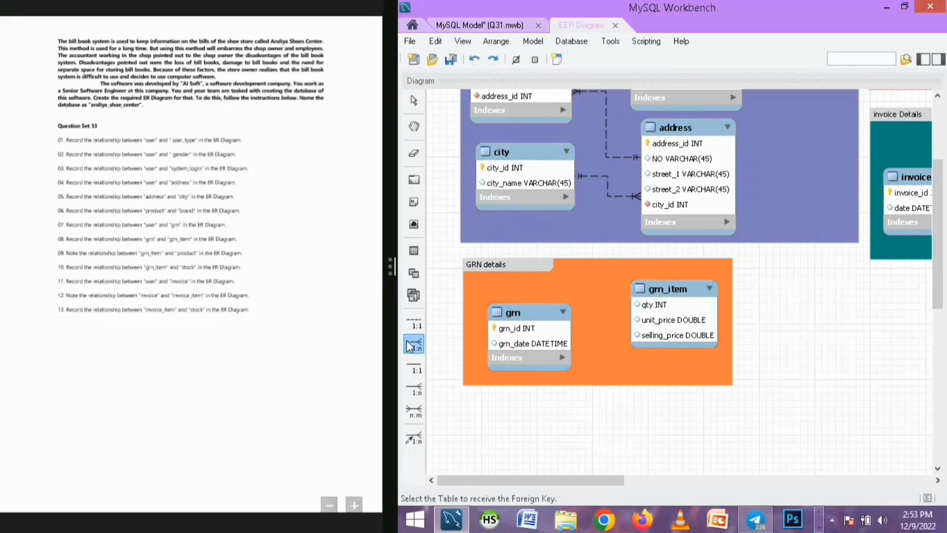
pyautogui.click(547, 326)
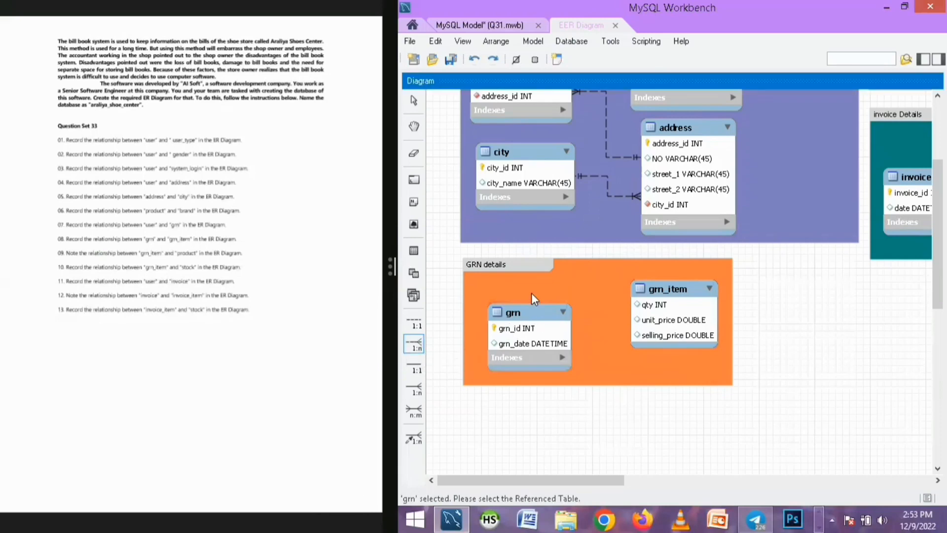
pyautogui.click(536, 115)
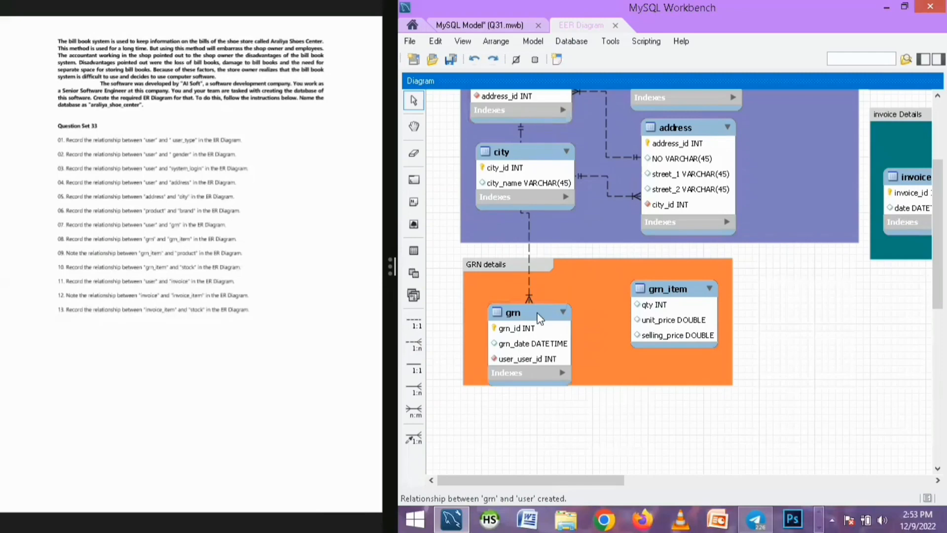
pyautogui.moveTo(522, 315); pyautogui.dragTo(539, 300)
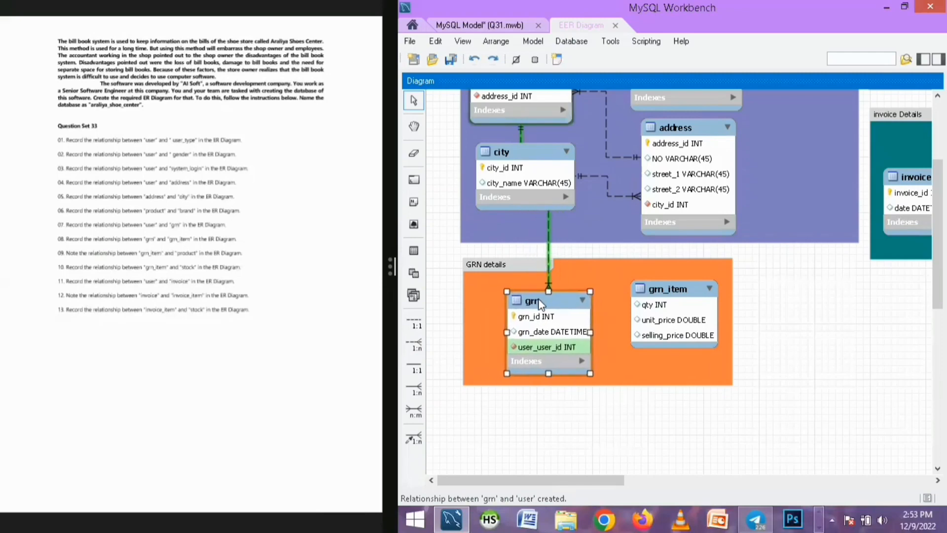
# Rename grn's foreign key column user_user_id to user_id in the table editor and close it
pyautogui.doubleClick(540, 339)
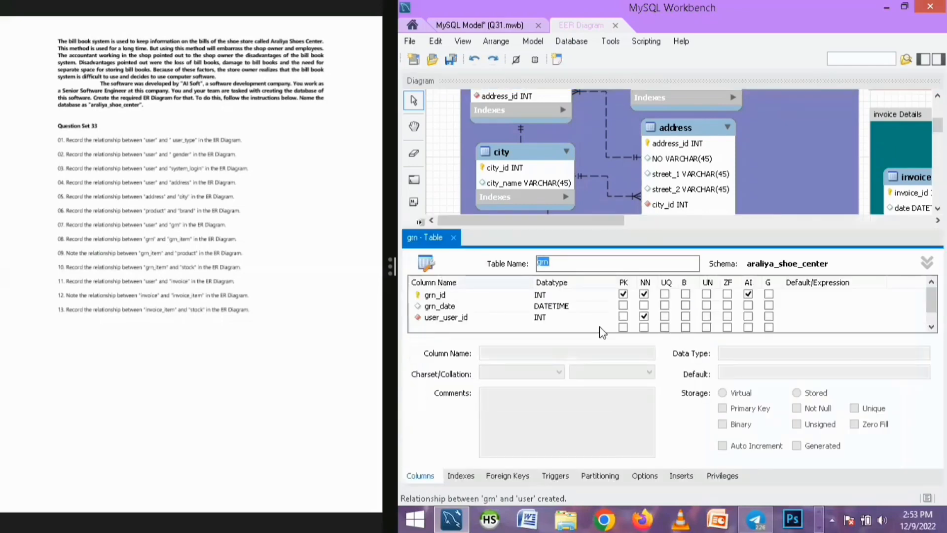
pyautogui.click(442, 319)
pyautogui.click(442, 318)
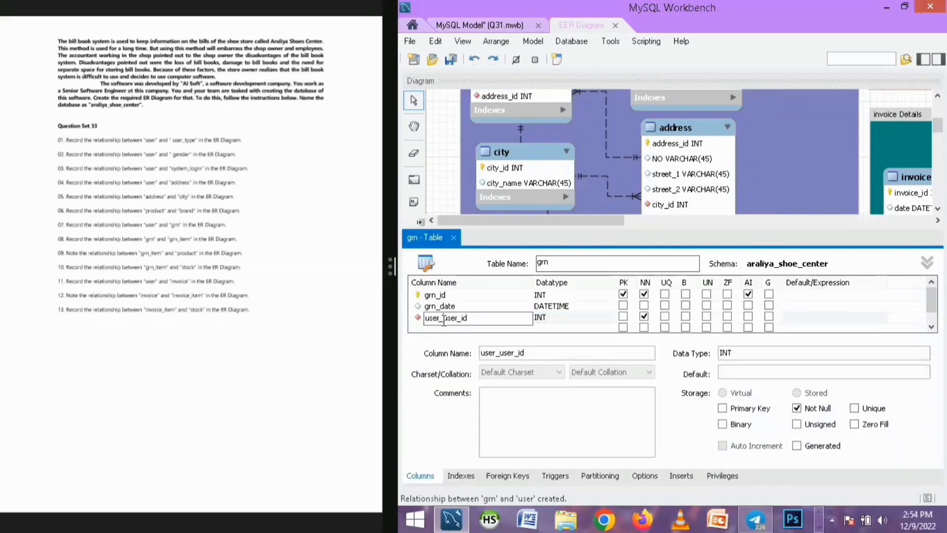
pyautogui.moveTo(442, 318); pyautogui.dragTo(415, 323)
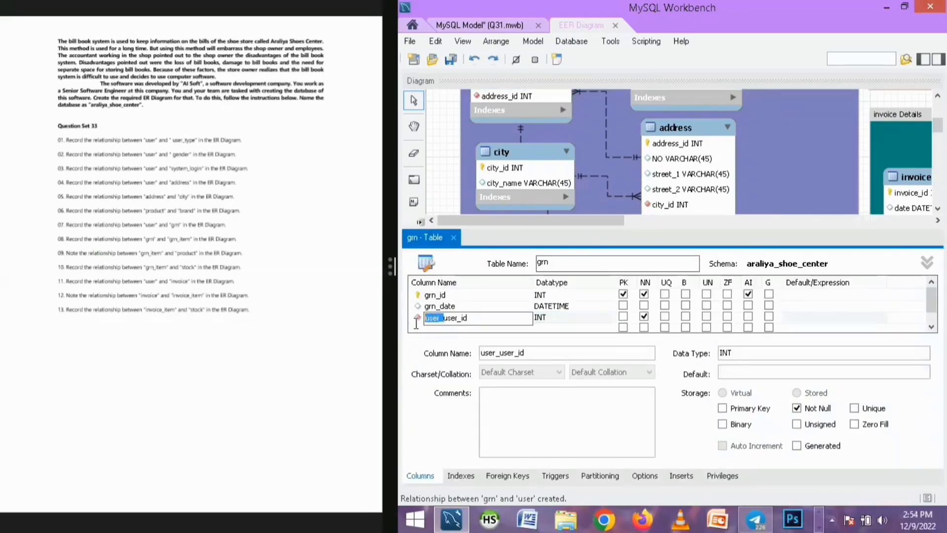
pyautogui.press('BackSpace')
pyautogui.click(453, 238)
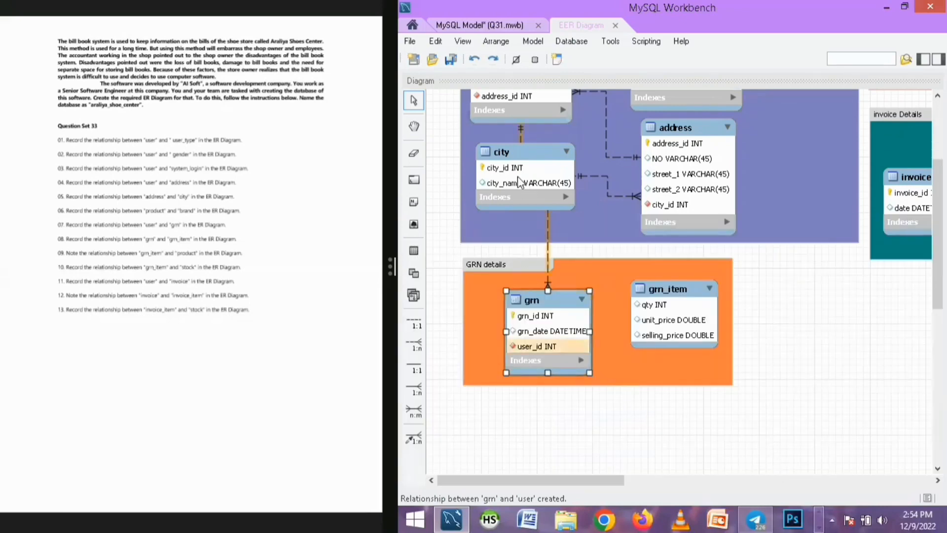
# Move the city table slightly left within the User Detail layer
pyautogui.click(492, 164)
pyautogui.moveTo(492, 163); pyautogui.dragTo(487, 163)
pyautogui.scroll(3, 590, 294)
pyautogui.scroll(-4, 590, 294)
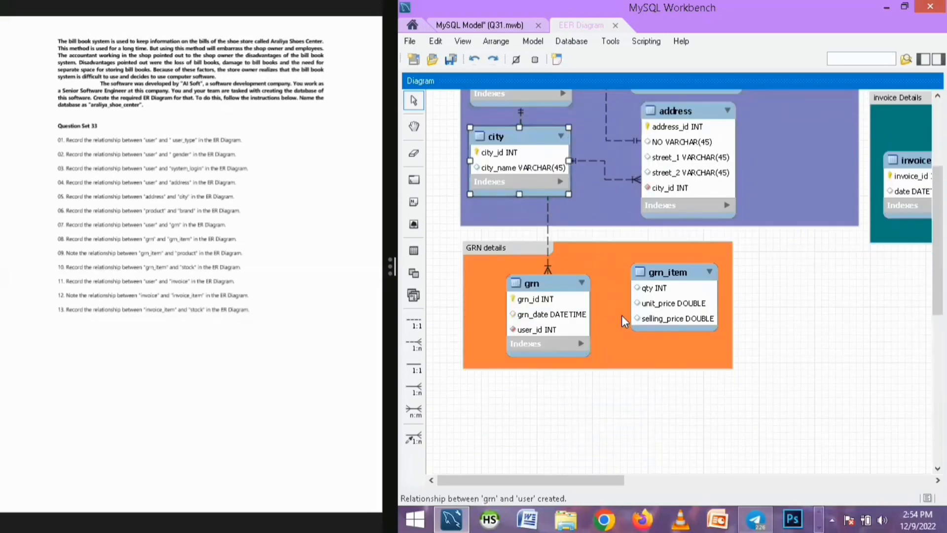
# Reposition the grn table to the left and the grn_item table slightly up within the GRN details layer
pyautogui.moveTo(549, 279)
pyautogui.mouseDown()
pyautogui.moveTo(570, 265)
pyautogui.moveTo(539, 280)
pyautogui.mouseUp()
pyautogui.scroll(5, 546, 278)
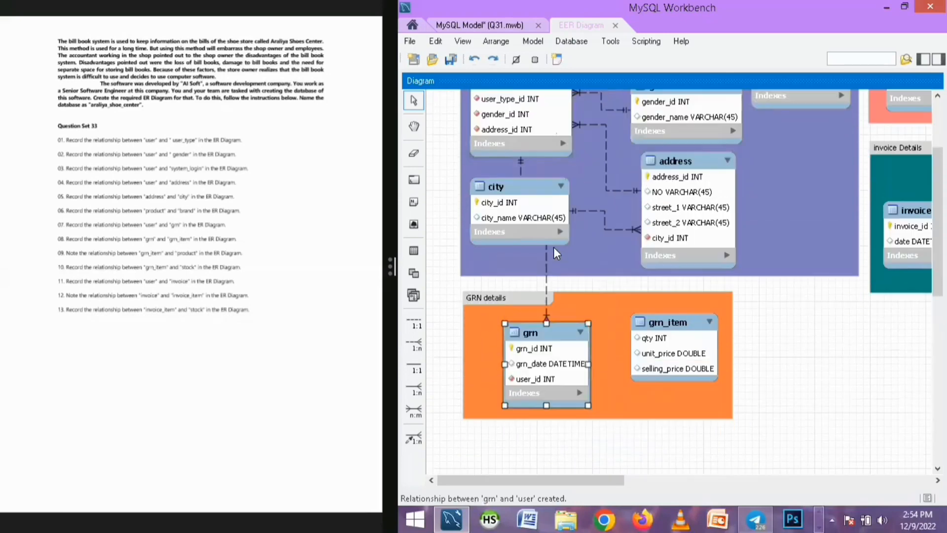
pyautogui.scroll(5, 551, 222)
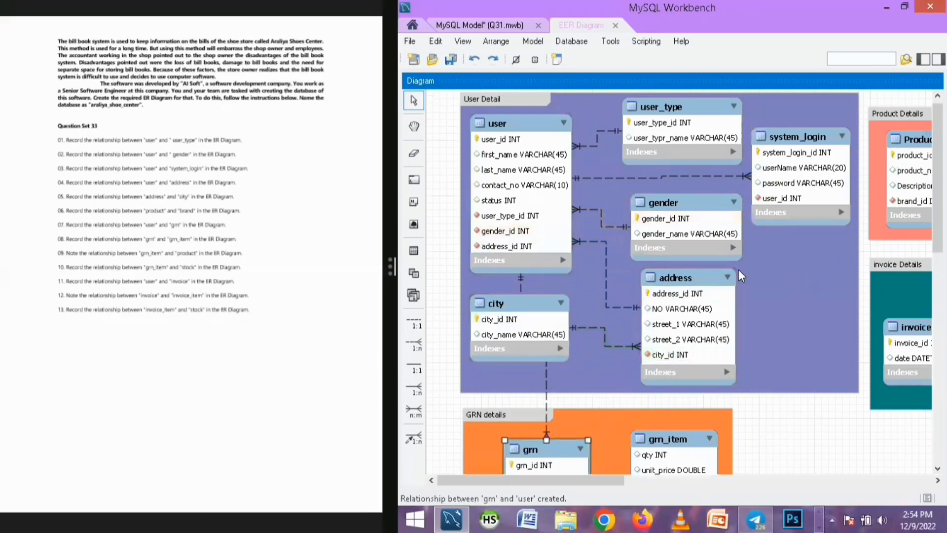
pyautogui.scroll(-5, 737, 296)
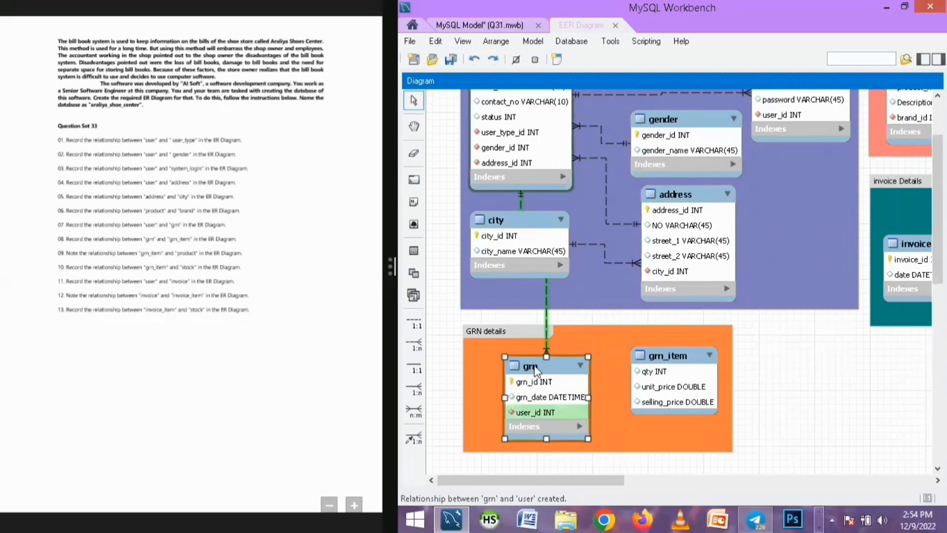
pyautogui.moveTo(535, 372); pyautogui.dragTo(519, 373)
pyautogui.moveTo(659, 369); pyautogui.dragTo(657, 364)
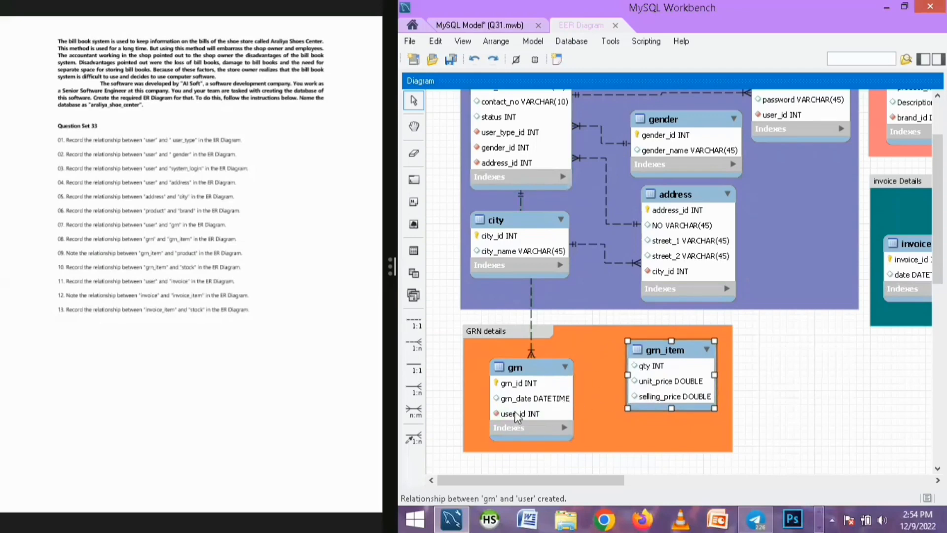
# Record a one-to-many relationship between grn and grn_item
pyautogui.click(416, 343)
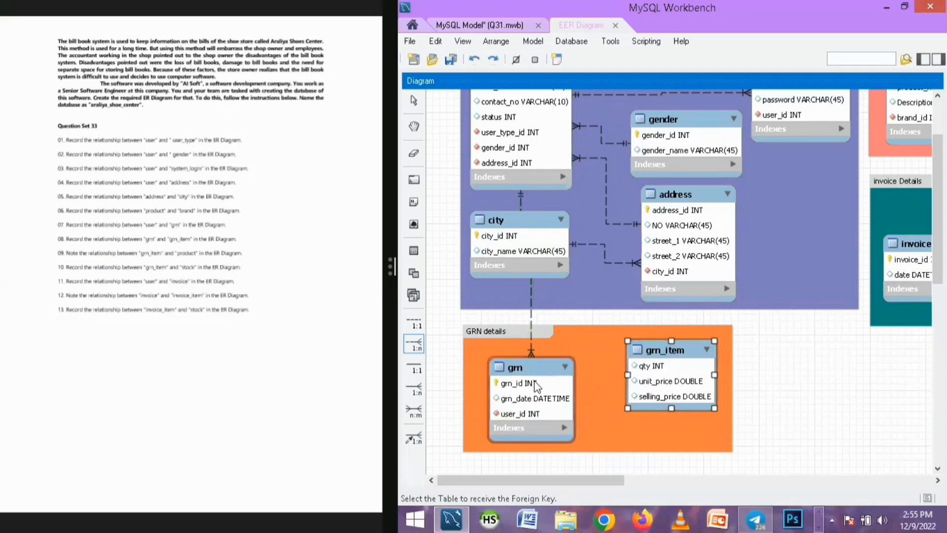
pyautogui.click(663, 380)
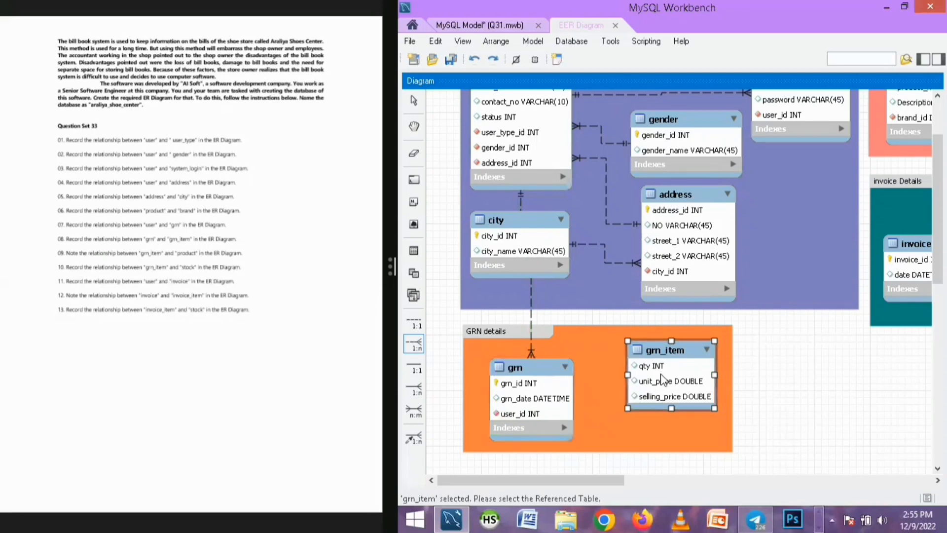
pyautogui.click(555, 404)
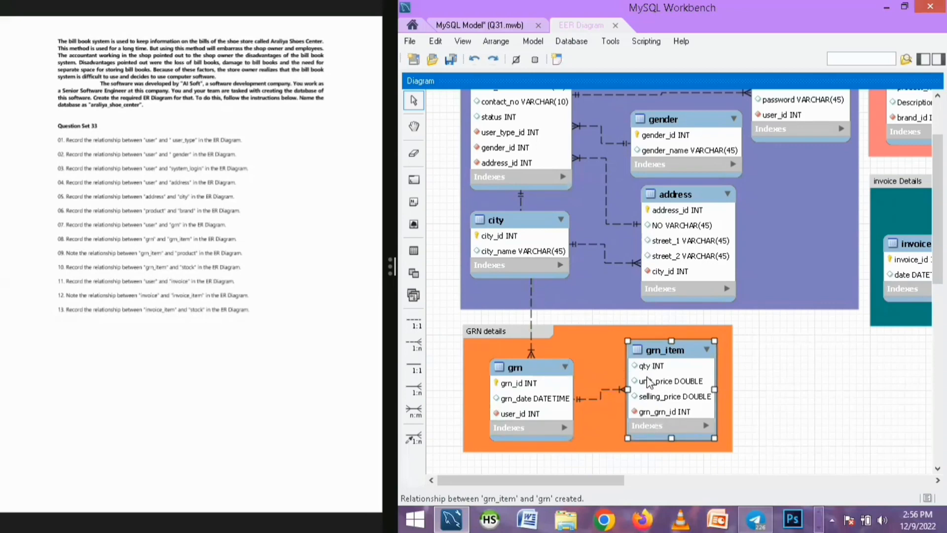
# Rename grn_item's foreign key column grn_grn_id to grn_id in the table editor and close it
pyautogui.doubleClick(638, 359)
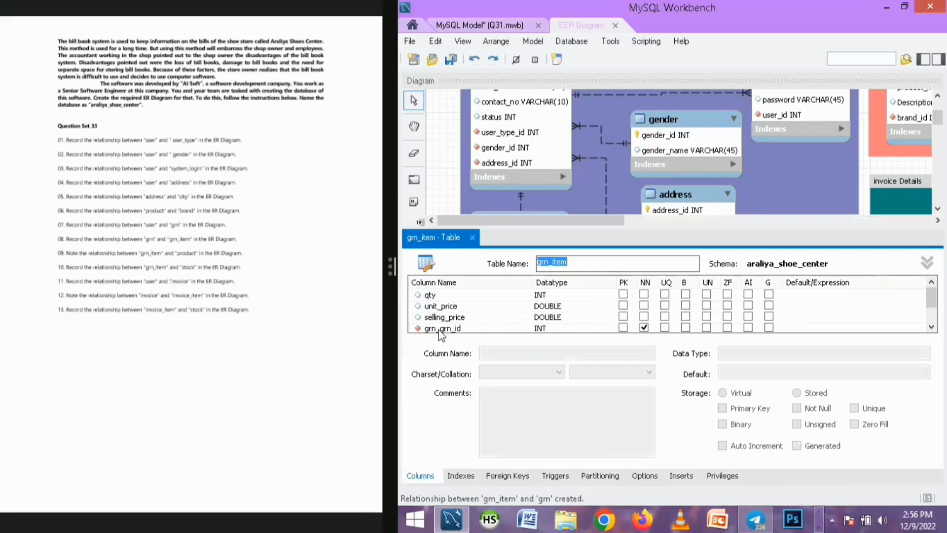
pyautogui.click(440, 329)
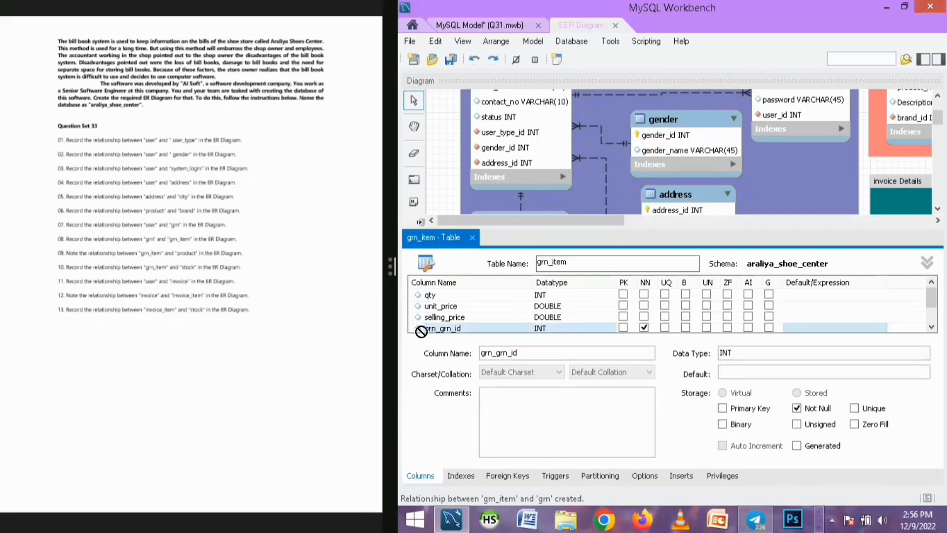
pyautogui.moveTo(421, 332)
pyautogui.mouseDown()
pyautogui.moveTo(433, 311)
pyautogui.moveTo(426, 330)
pyautogui.mouseUp()
pyautogui.doubleClick(440, 310)
pyautogui.press('BackSpace')
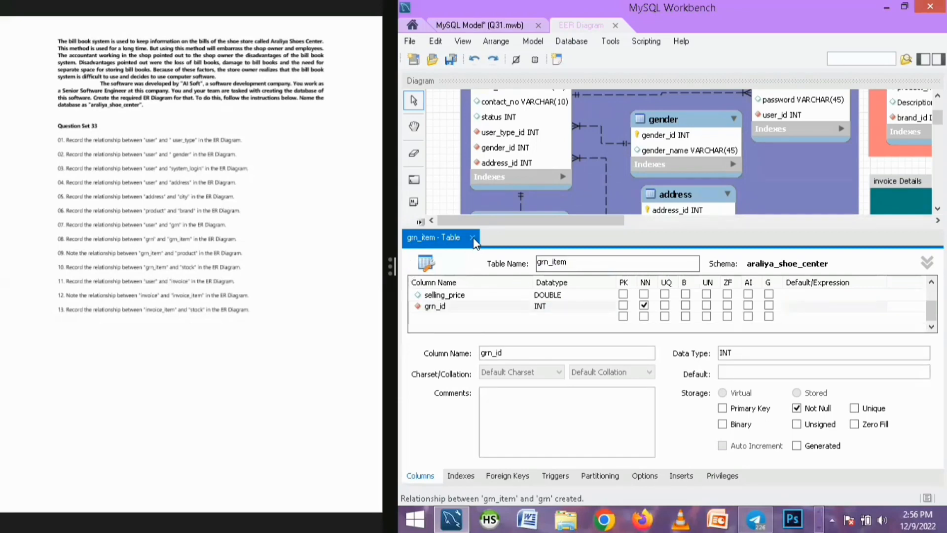
pyautogui.click(473, 238)
# Move the grn_item table slightly up within the GRN details layer
pyautogui.moveTo(664, 349); pyautogui.dragTo(661, 343)
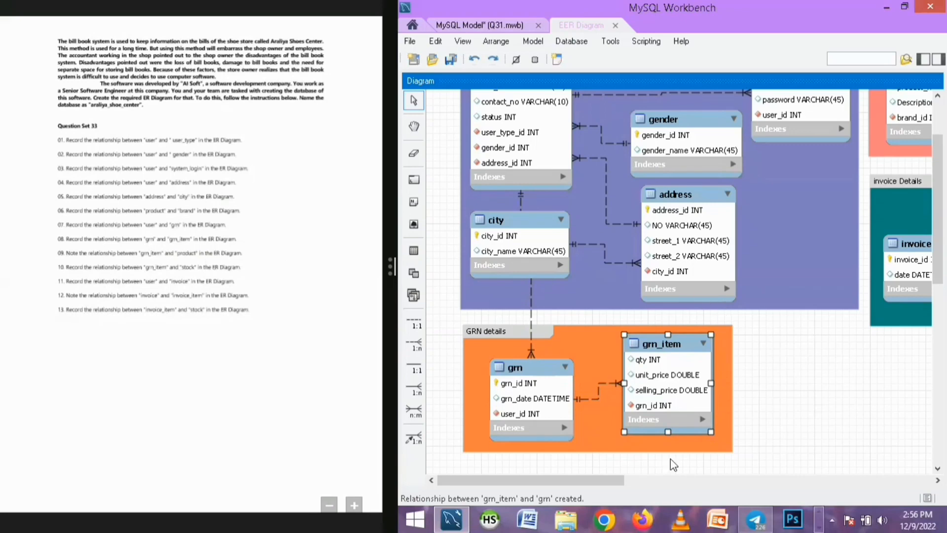
pyautogui.moveTo(587, 479); pyautogui.dragTo(559, 469)
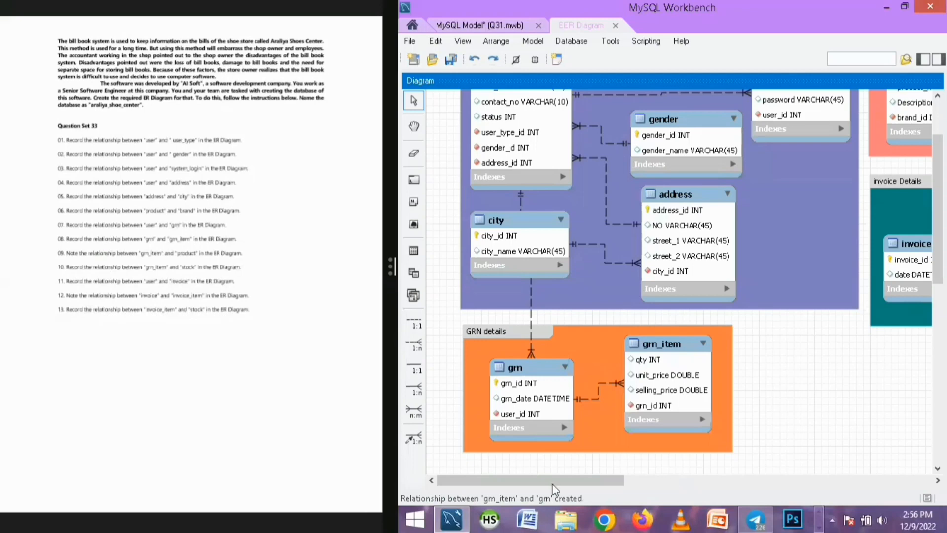
pyautogui.moveTo(514, 479)
pyautogui.mouseDown()
pyautogui.moveTo(642, 480)
pyautogui.moveTo(525, 480)
pyautogui.mouseUp()
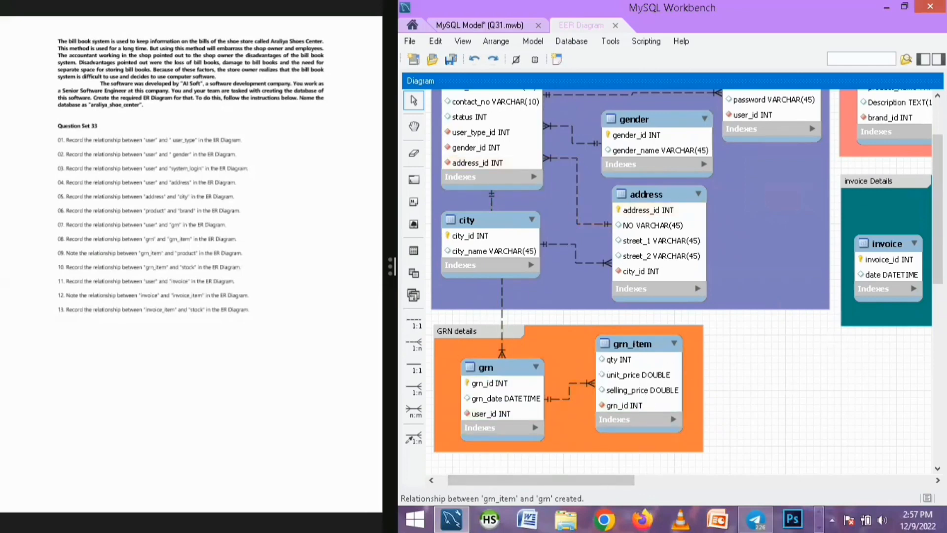
pyautogui.scroll(2, 891, 242)
pyautogui.scroll(1, 891, 242)
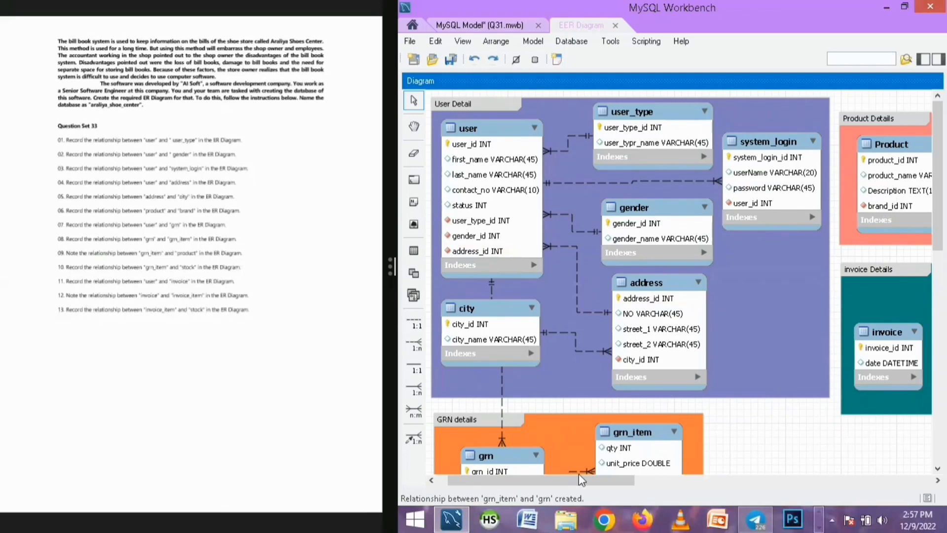
pyautogui.hscroll(5, 640, 392)
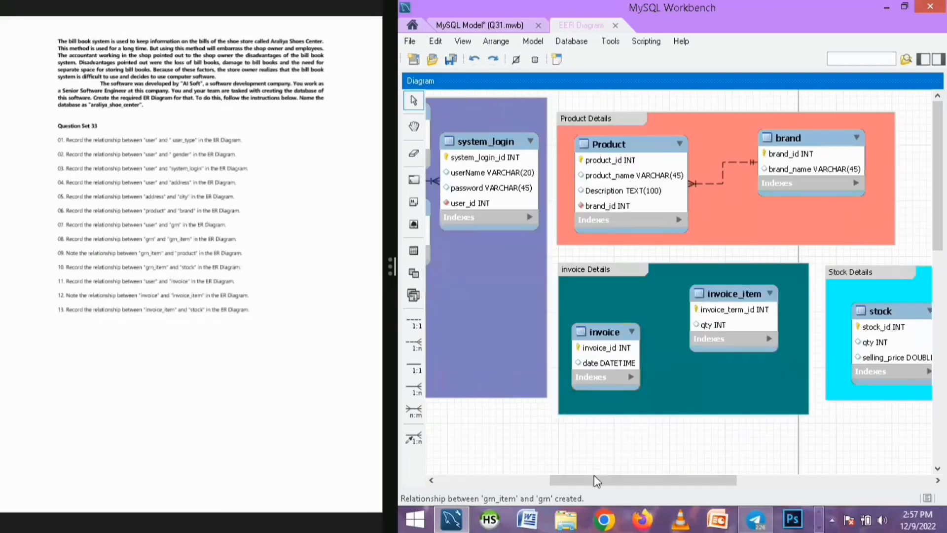
pyautogui.hscroll(-5, 593, 480)
pyautogui.scroll(-2, 671, 241)
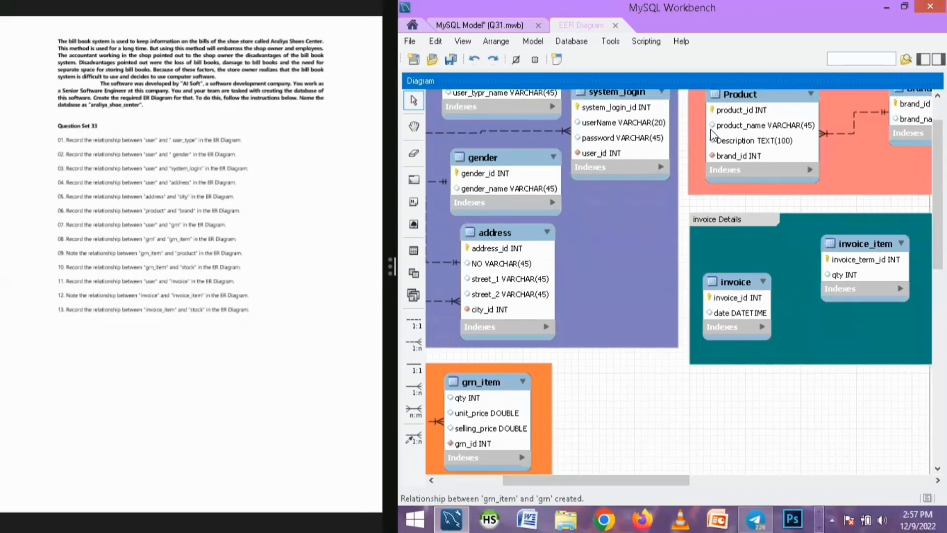